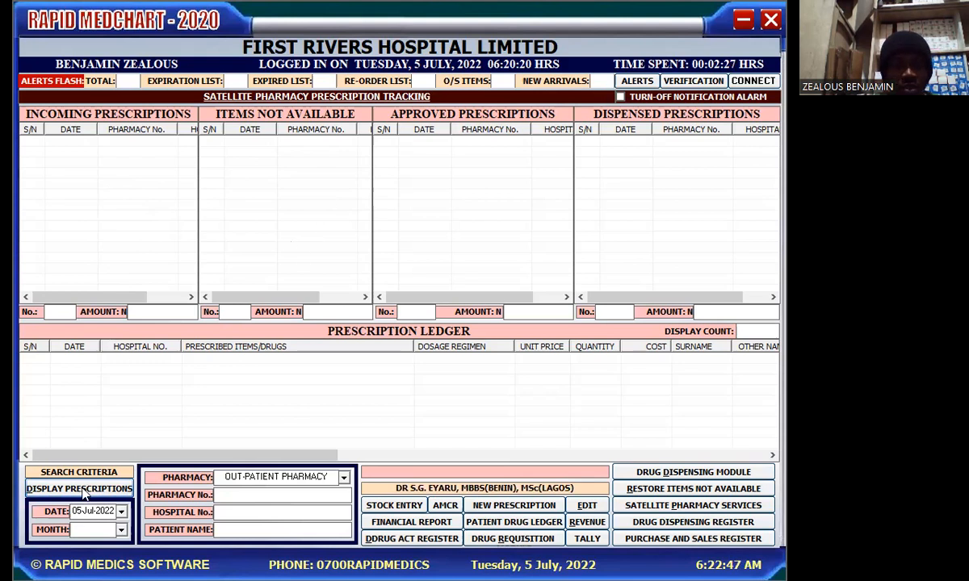
Load 4 July 2022 prescriptions: 17 incoming, 90 unavailable, 34 approved, 118 dispensed
{"action": "left_click", "coordinate": [122, 513]}
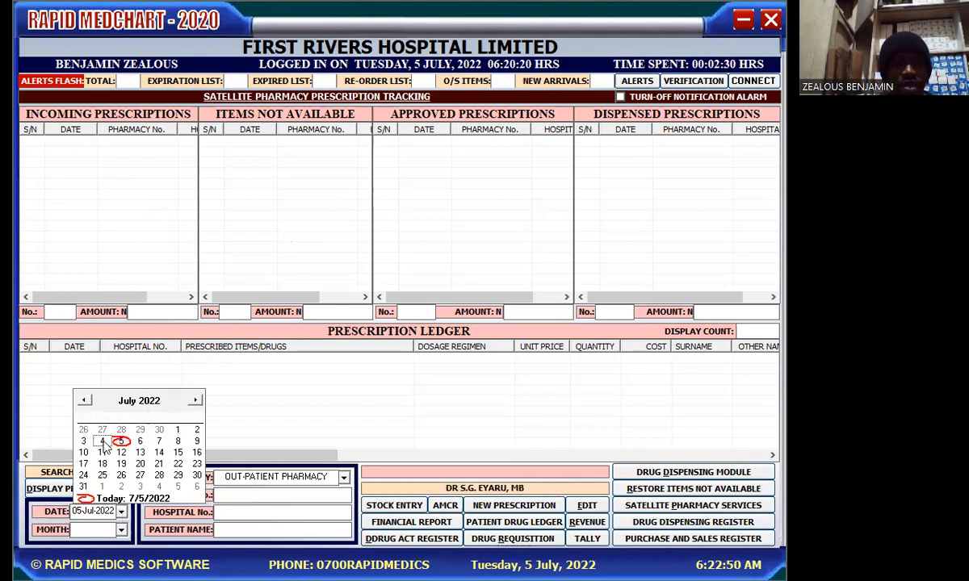
{"action": "left_click", "coordinate": [103, 444]}
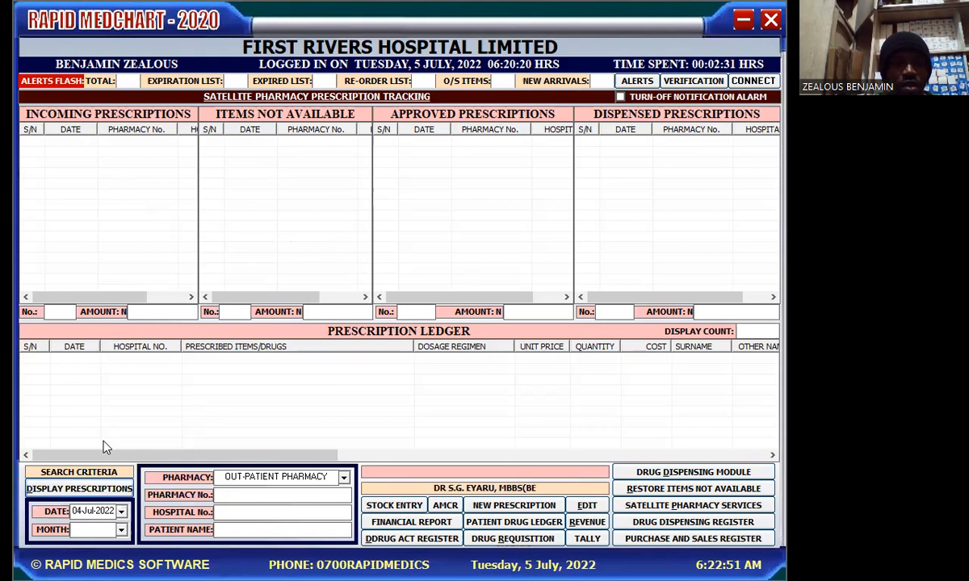
{"action": "left_click", "coordinate": [89, 489]}
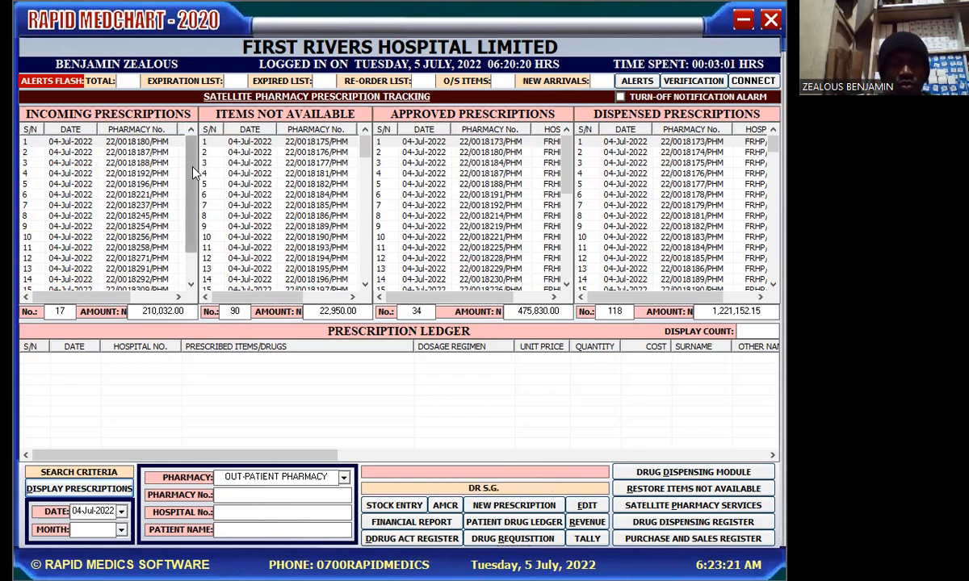
{"action": "scroll", "coordinate": [194, 172], "scroll_direction": "down", "scroll_amount": 1}
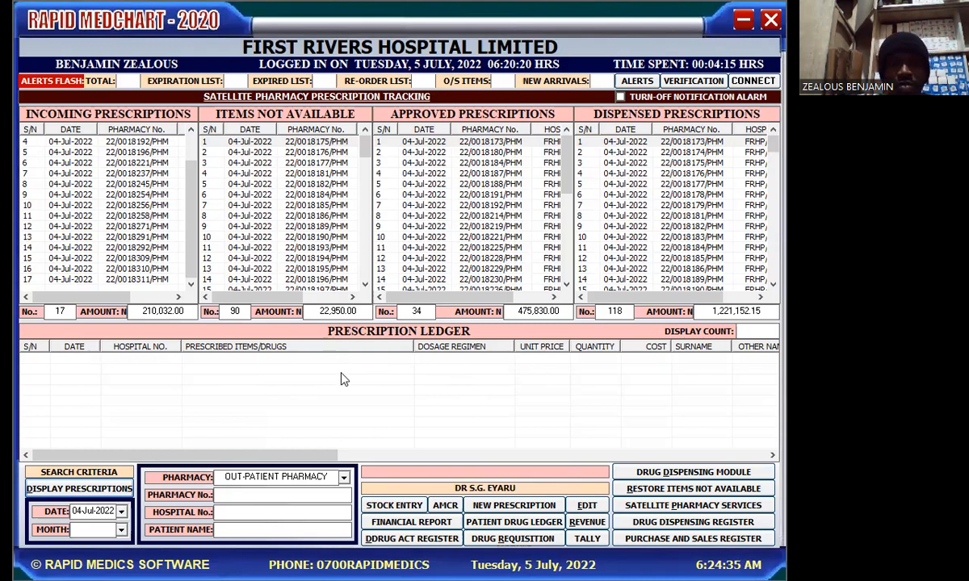
View incoming row 4, unavailable row 2, then the first approved Frusemide Injection 20mg prescription
{"action": "left_click", "coordinate": [131, 142]}
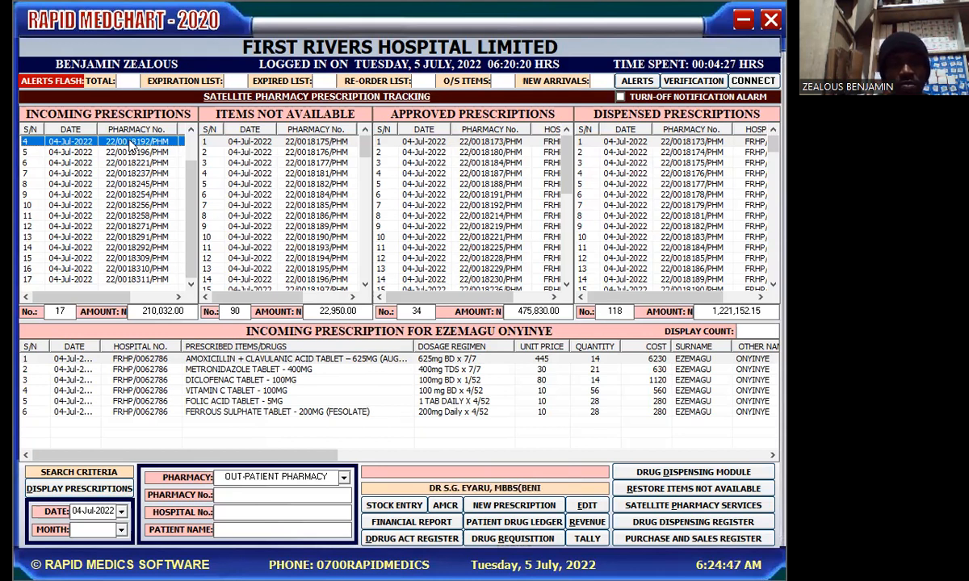
{"action": "left_click", "coordinate": [271, 154]}
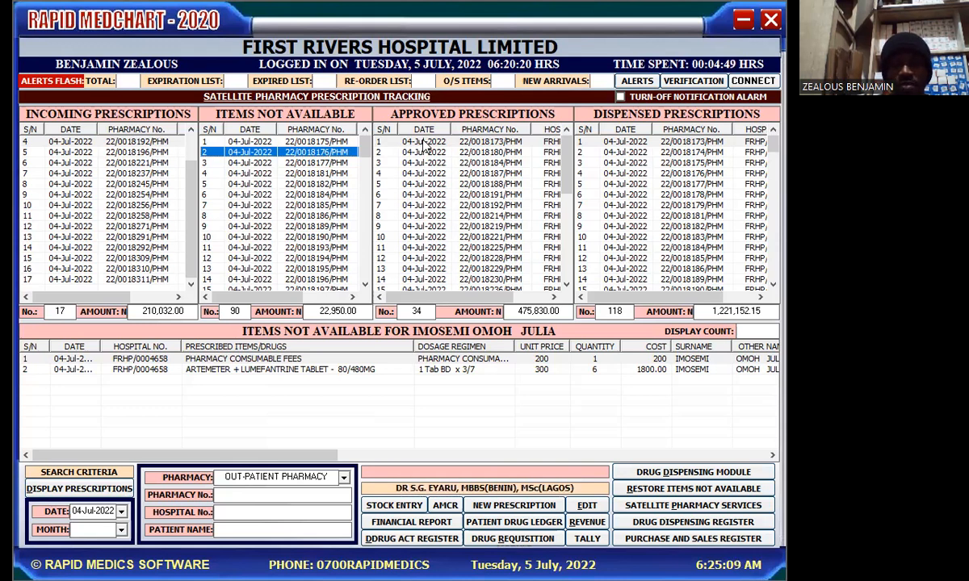
{"action": "left_click", "coordinate": [423, 142]}
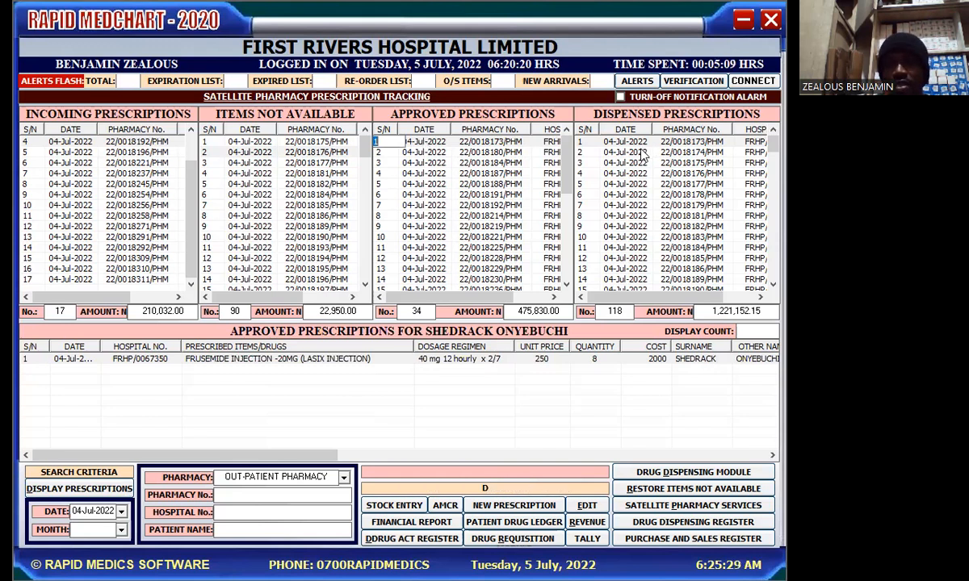
Show the first dispensed prescription's three items and scroll the ledger to reveal more columns
{"action": "left_click", "coordinate": [682, 145]}
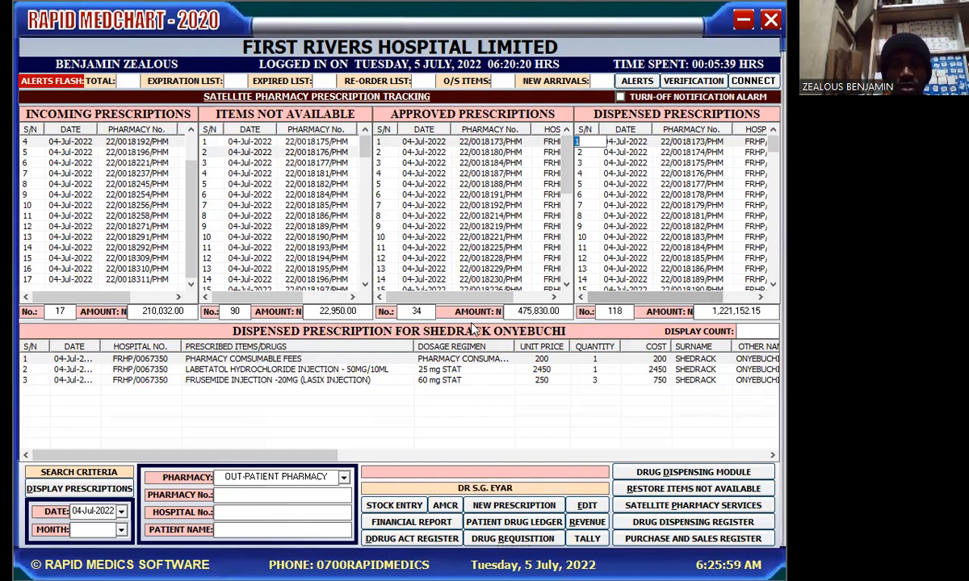
{"action": "left_click_drag", "start_coordinate": [302, 458], "coordinate": [259, 473]}
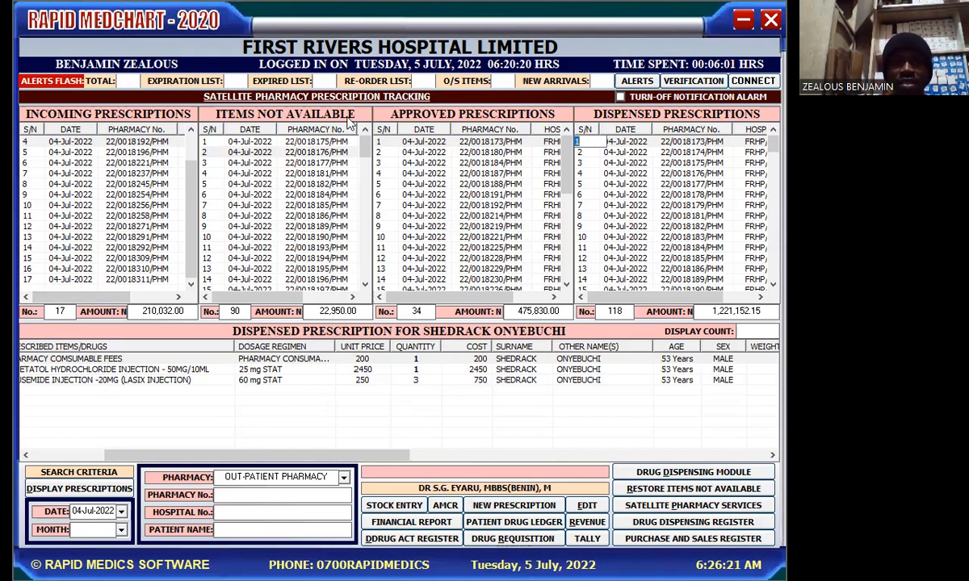
View unavailable rows 3 and 4, then the third approved multivitamin tablet prescription
{"action": "left_click", "coordinate": [322, 163]}
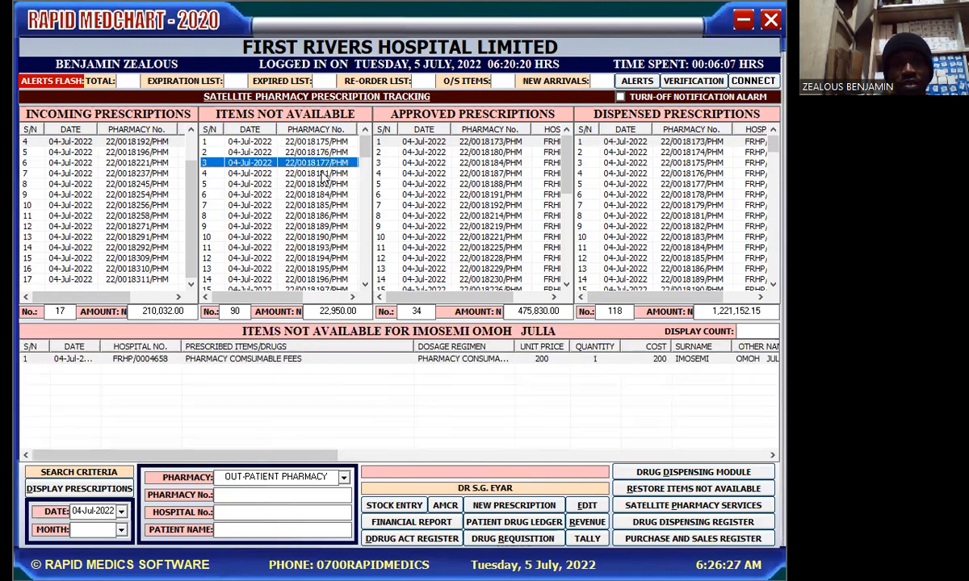
{"action": "left_click", "coordinate": [323, 174]}
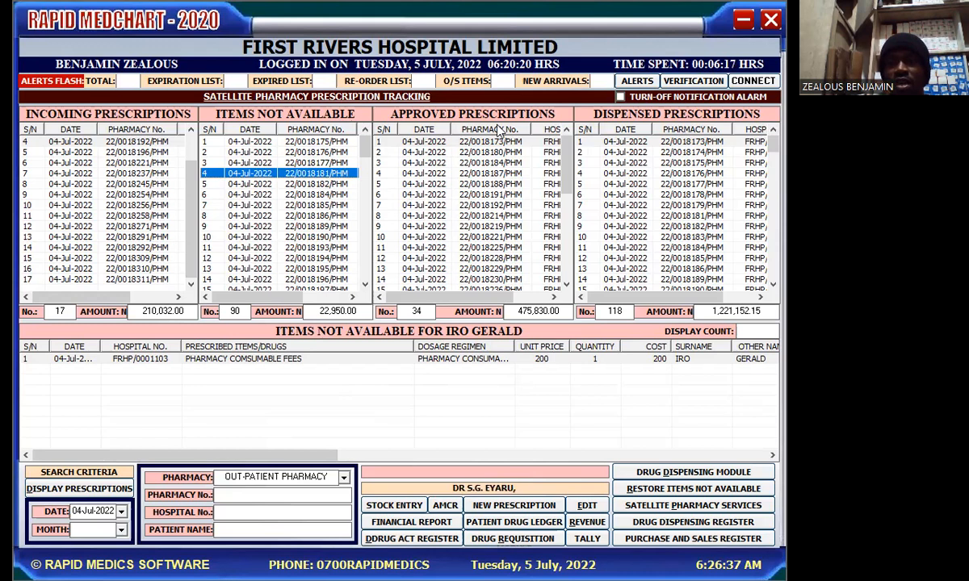
{"action": "left_click", "coordinate": [481, 163]}
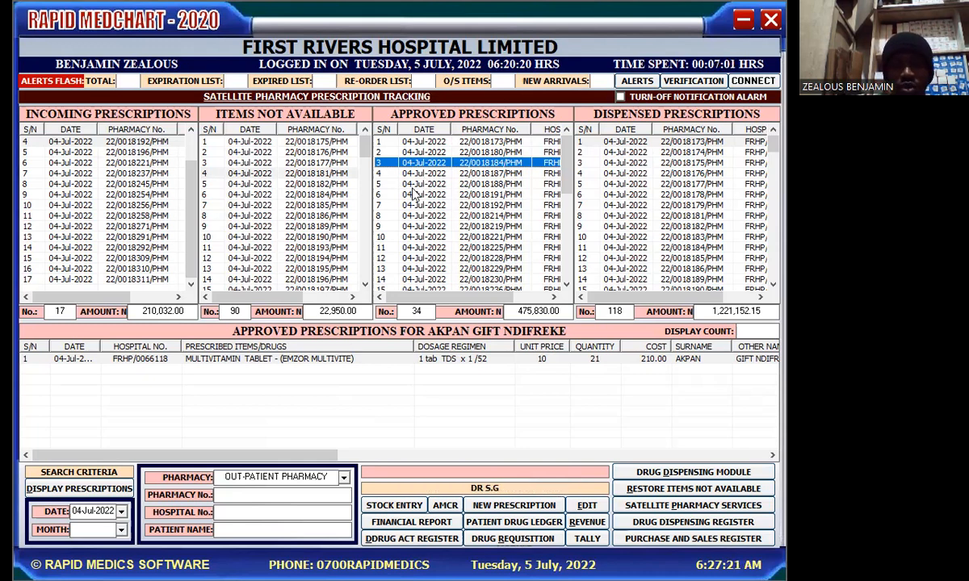
{"action": "left_click_drag", "start_coordinate": [244, 460], "coordinate": [547, 527]}
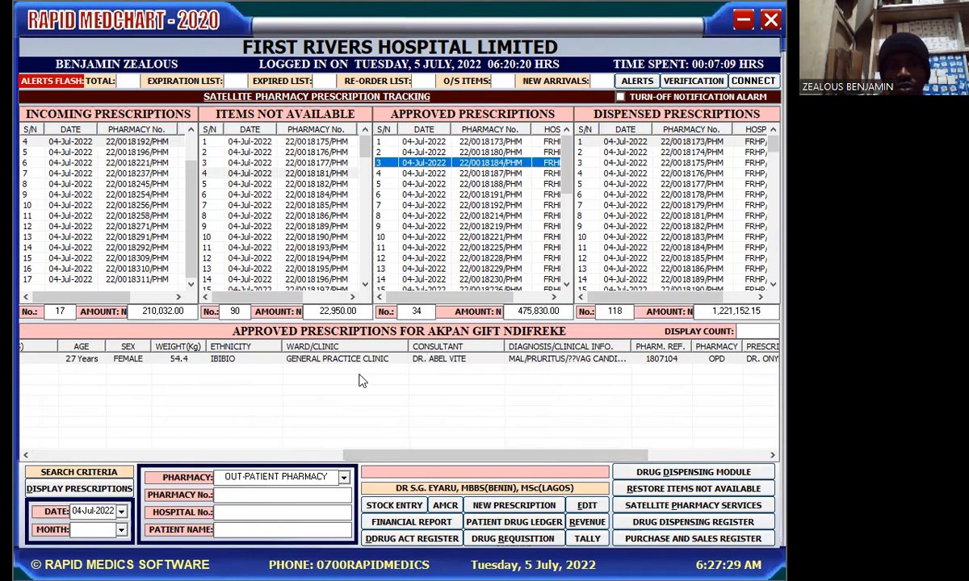
{"action": "left_click_drag", "start_coordinate": [517, 463], "coordinate": [621, 458]}
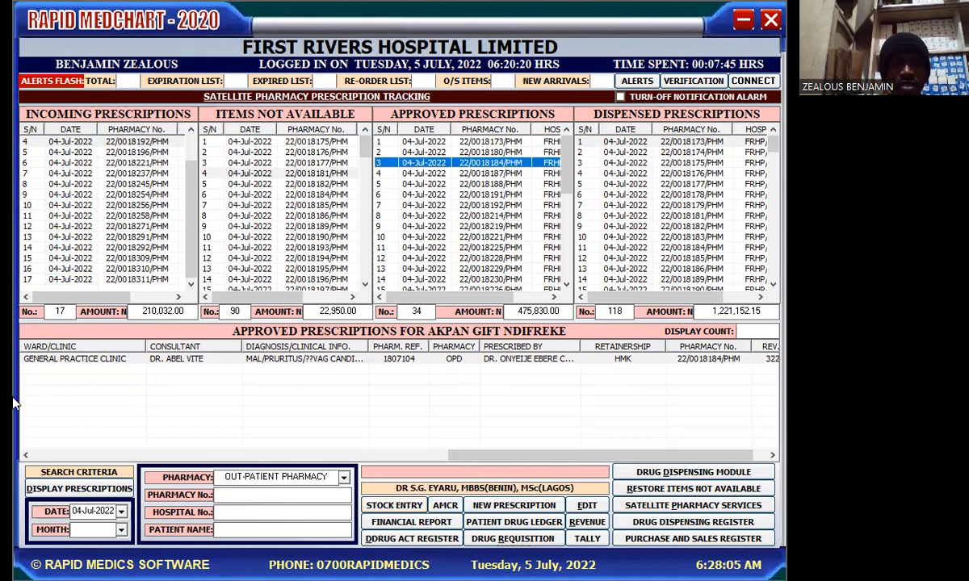
Set the calendar to day 3, year 2021, keeping July, giving 03-Jul-2021
{"action": "left_click", "coordinate": [121, 514]}
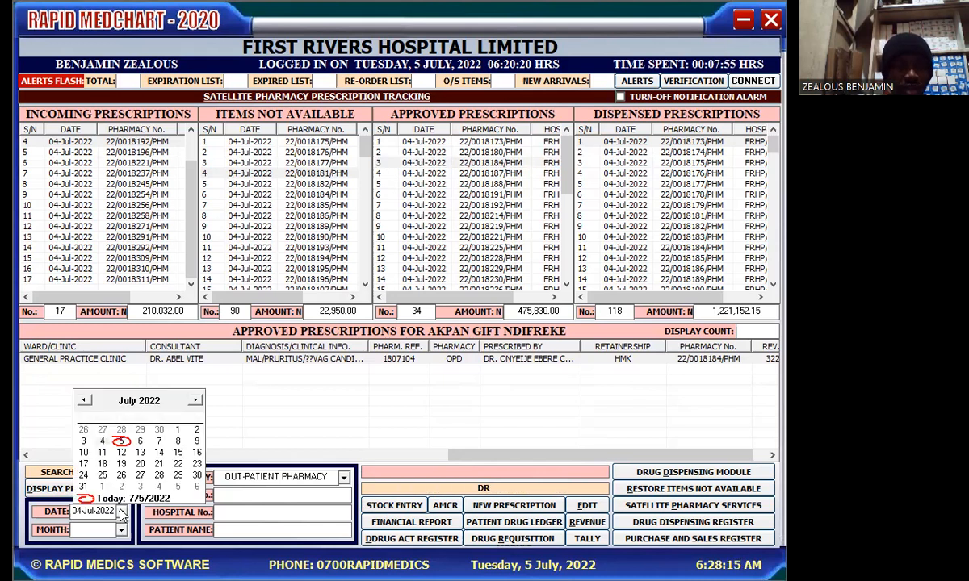
{"action": "left_click", "coordinate": [84, 442]}
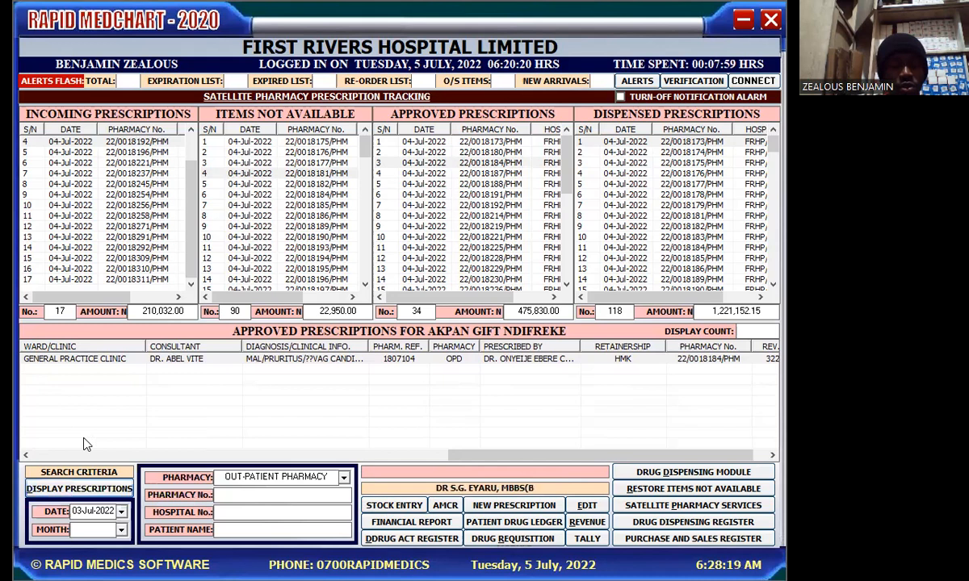
{"action": "left_click", "coordinate": [121, 514]}
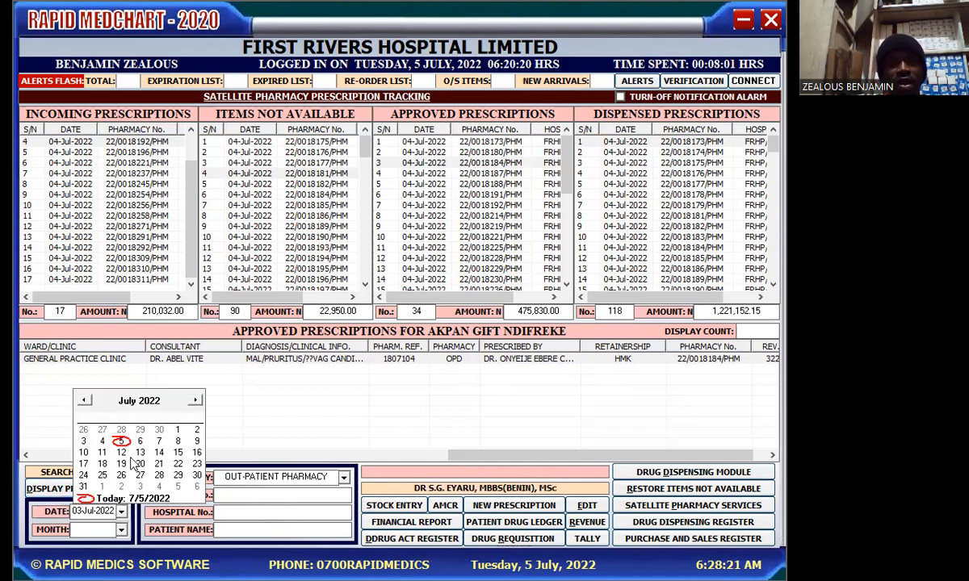
{"action": "left_click", "coordinate": [168, 394]}
{"action": "left_click", "coordinate": [168, 394]}
{"action": "left_click", "coordinate": [170, 406]}
{"action": "left_click", "coordinate": [169, 406]}
{"action": "left_click", "coordinate": [169, 406]}
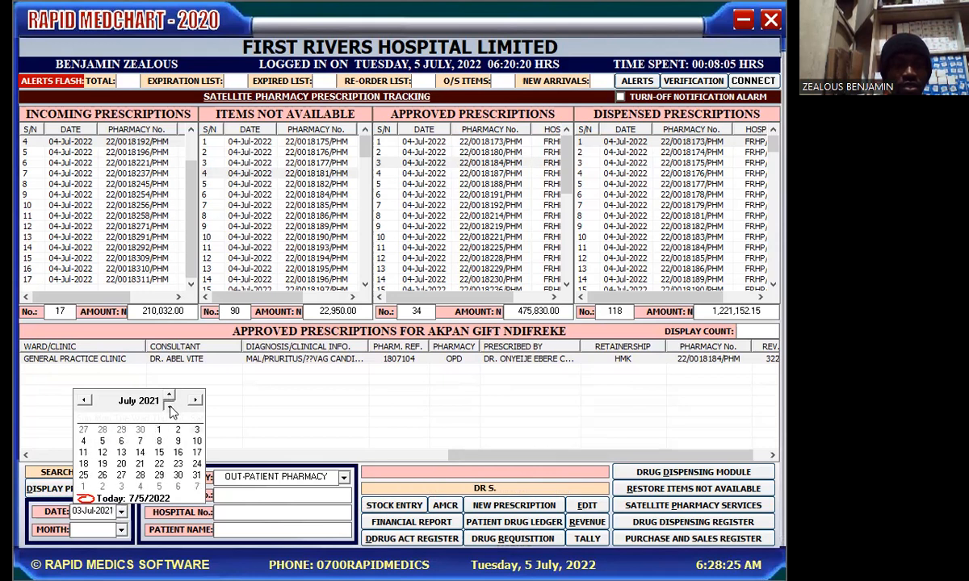
{"action": "left_click", "coordinate": [125, 404]}
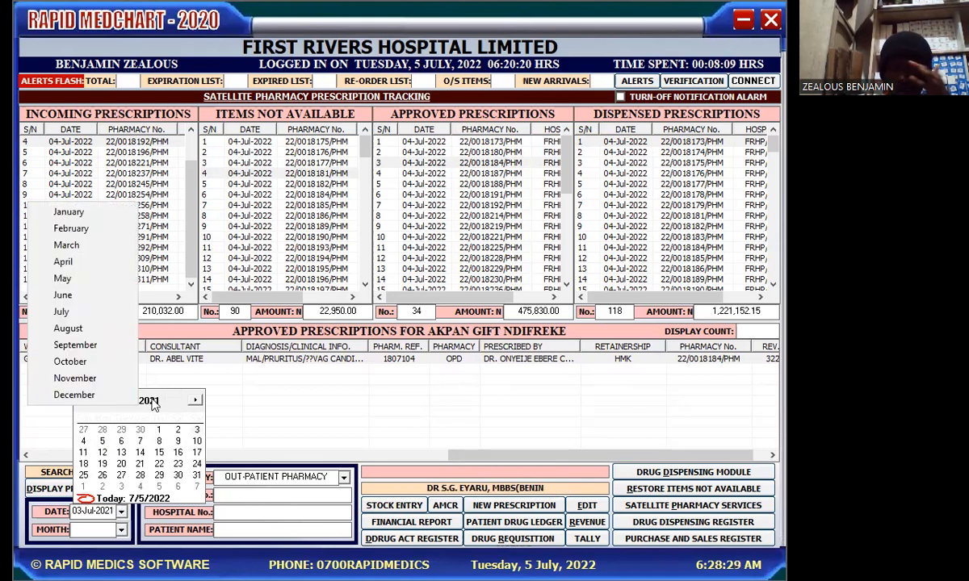
{"action": "left_click", "coordinate": [153, 404]}
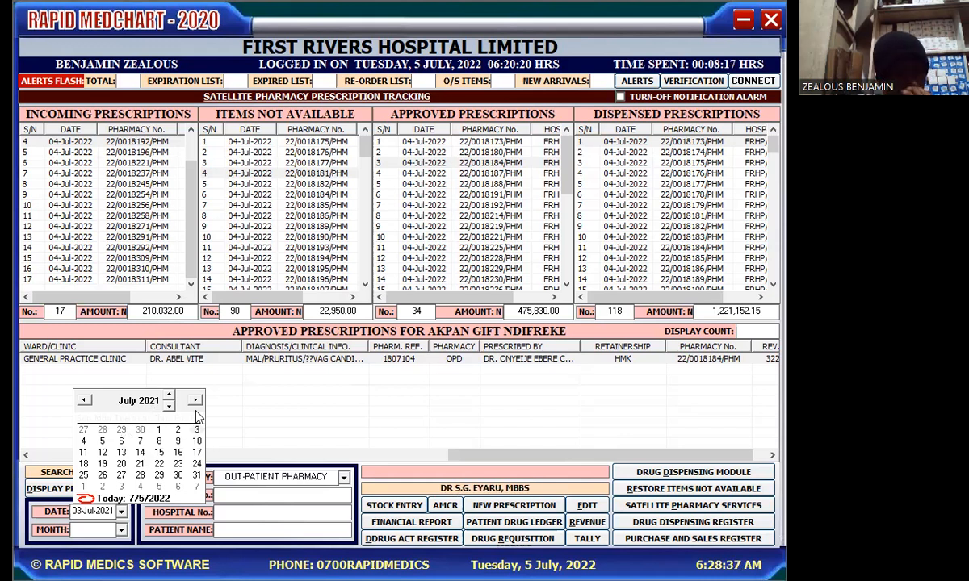
{"action": "left_click", "coordinate": [238, 428]}
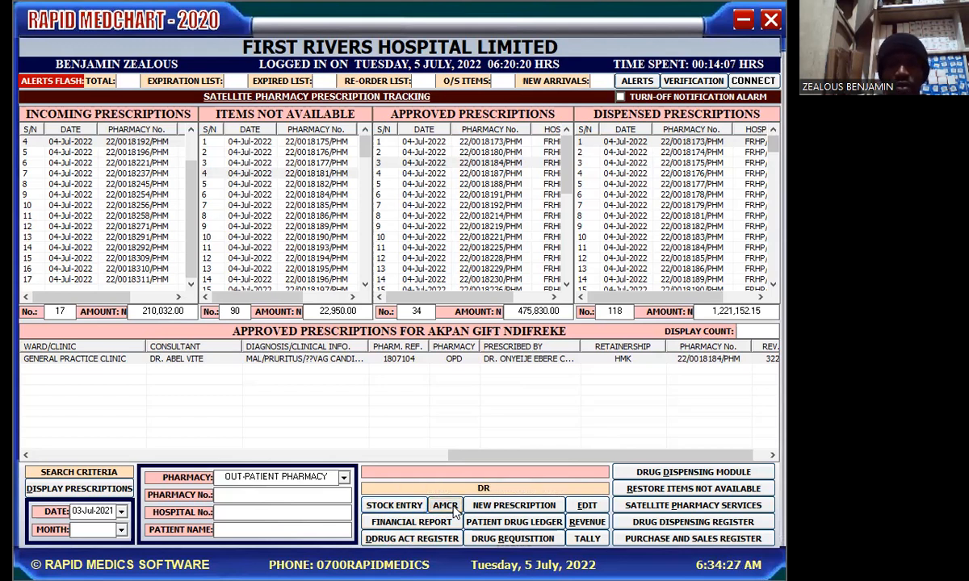
{"action": "left_click", "coordinate": [446, 507]}
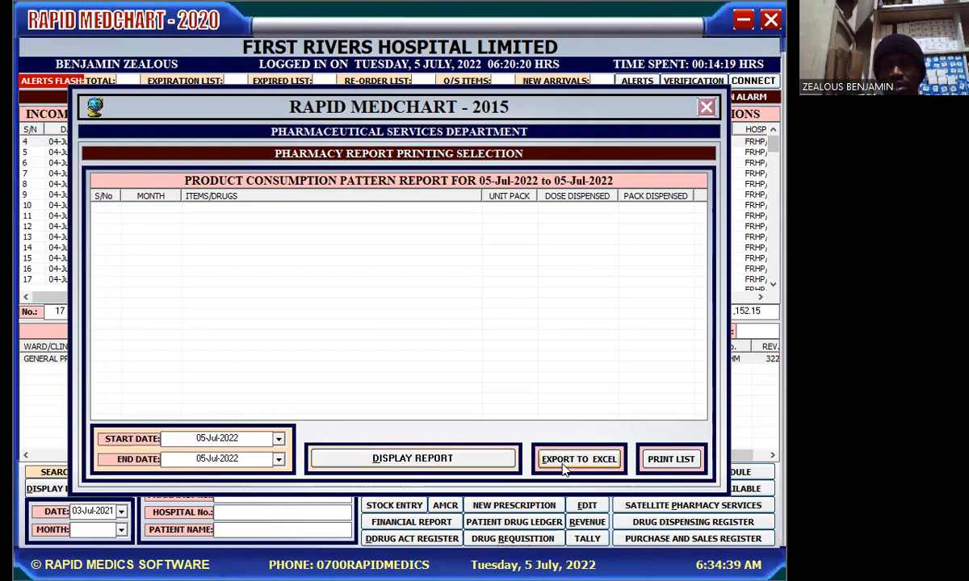
{"action": "left_click", "coordinate": [706, 108]}
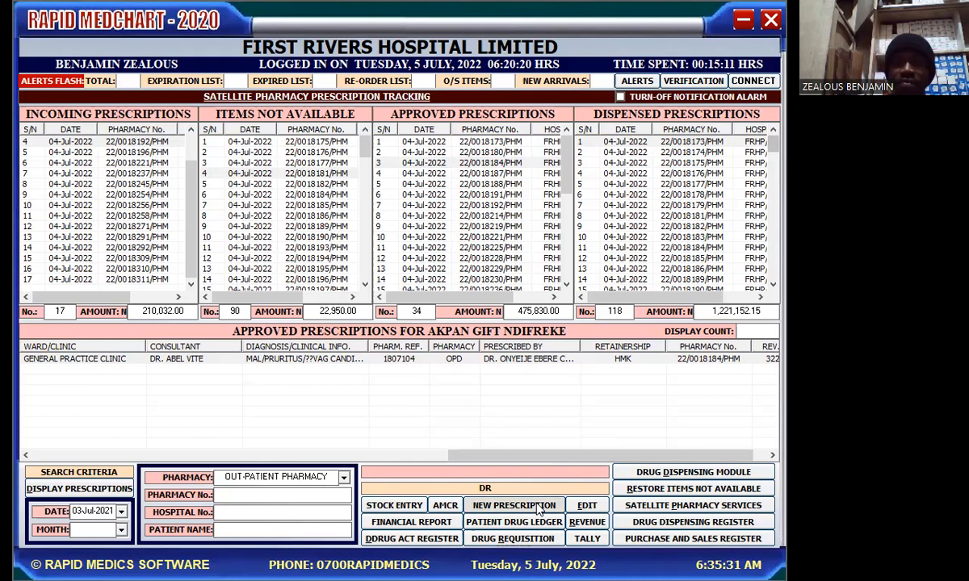
Start a new prescription and quick-search the patient's full name
{"action": "left_click", "coordinate": [539, 507]}
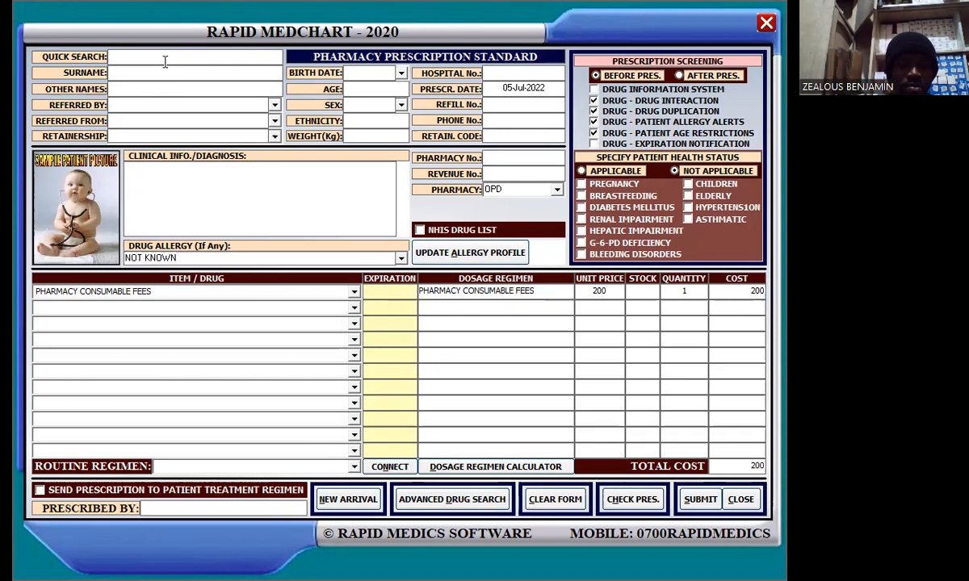
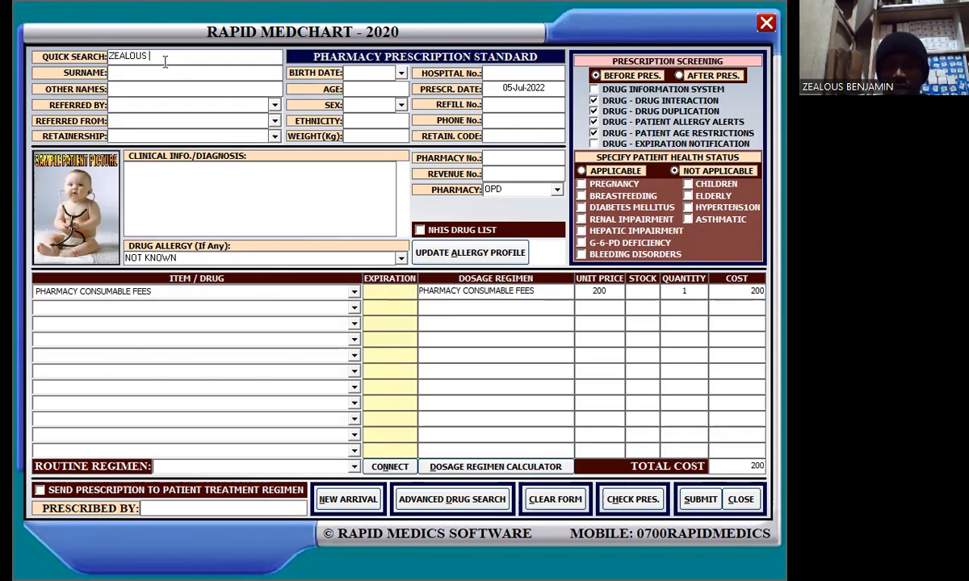
{"action": "key", "text": "Return"}
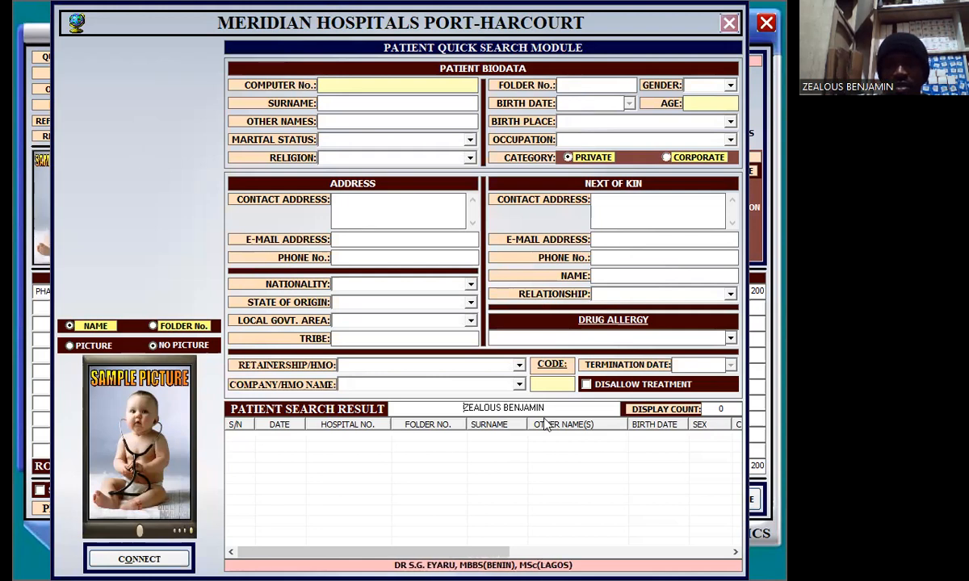
Re-search with the patient's surname first and connect the single match to the prescription
{"action": "left_click", "coordinate": [505, 410]}
{"action": "key", "text": "BackSpace"}
{"action": "key", "text": "BackSpace"}
{"action": "key", "text": "BackSpace"}
{"action": "key", "text": "BackSpace"}
{"action": "key", "text": "BackSpace"}
{"action": "key", "text": "BackSpace"}
{"action": "key", "text": "BackSpace"}
{"action": "key", "text": "BackSpace"}
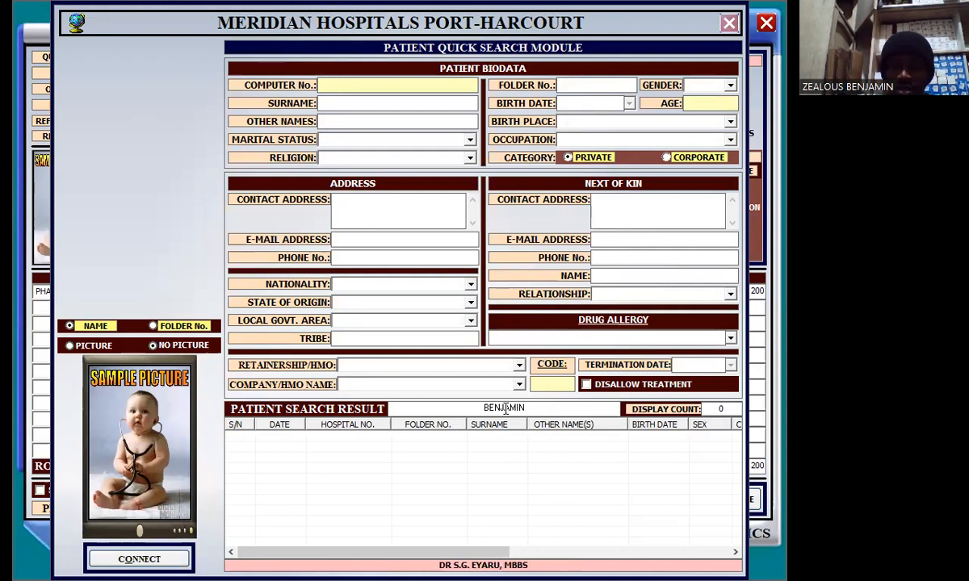
{"action": "left_click", "coordinate": [532, 409]}
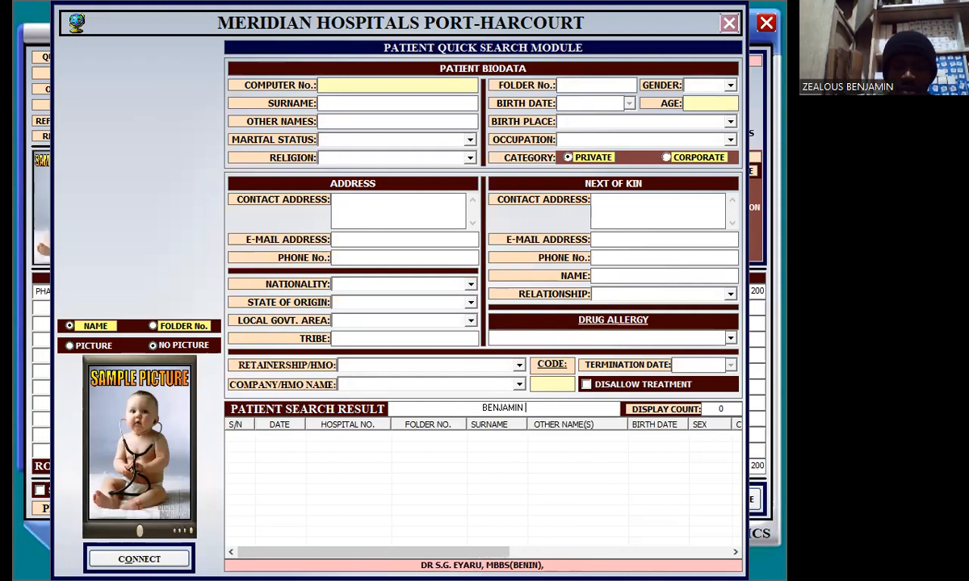
{"action": "type", "text": "ZEALOUS"}
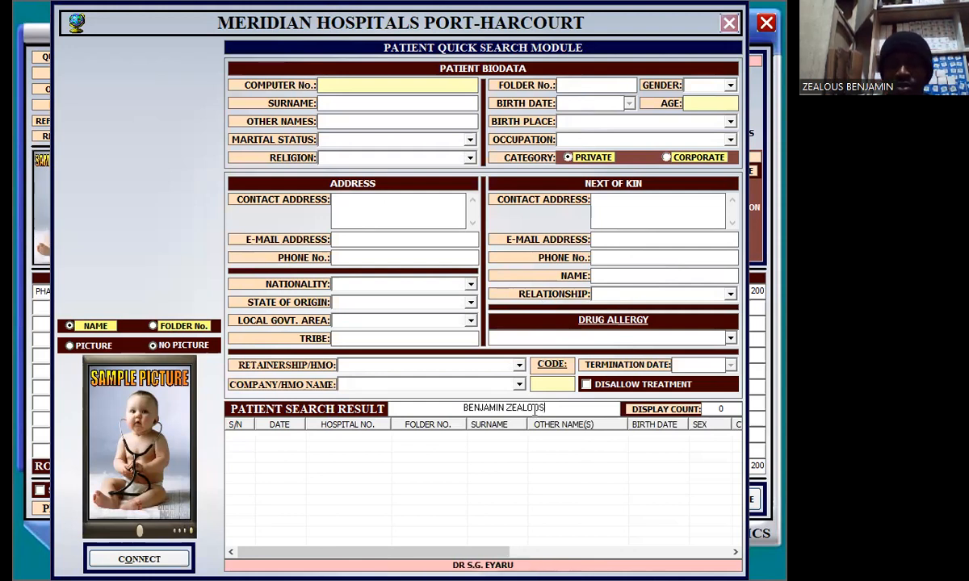
{"action": "key", "text": "Return"}
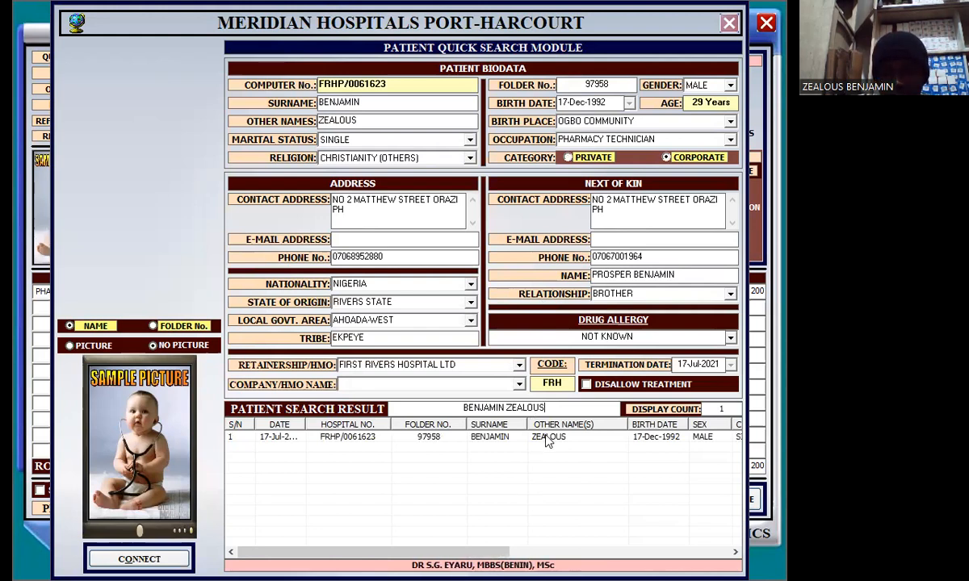
{"action": "left_click", "coordinate": [549, 440]}
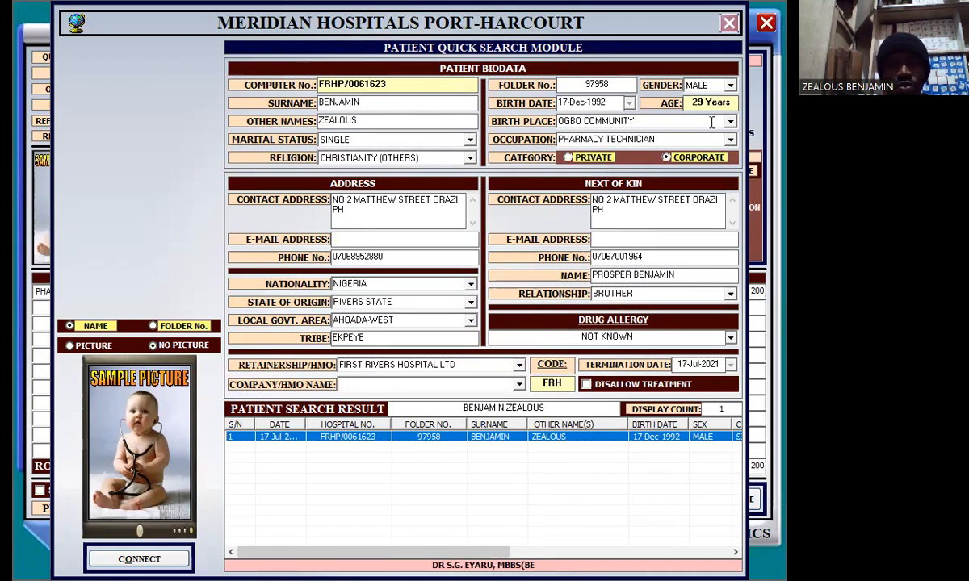
{"action": "left_click", "coordinate": [728, 23]}
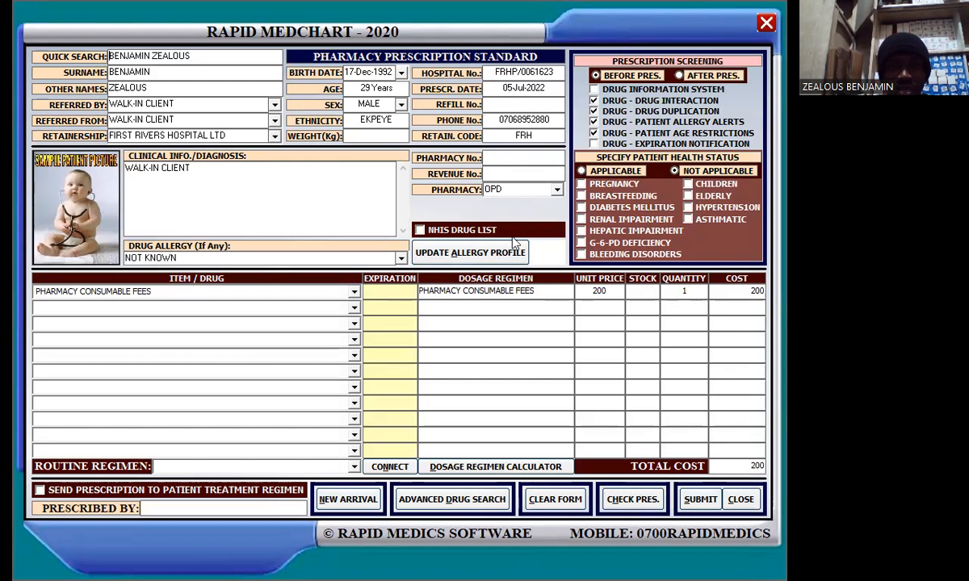
Add Artemeter + Lumefantrine 80/480mg tablet as item two by filtering on 'arte'
{"action": "left_click", "coordinate": [354, 307]}
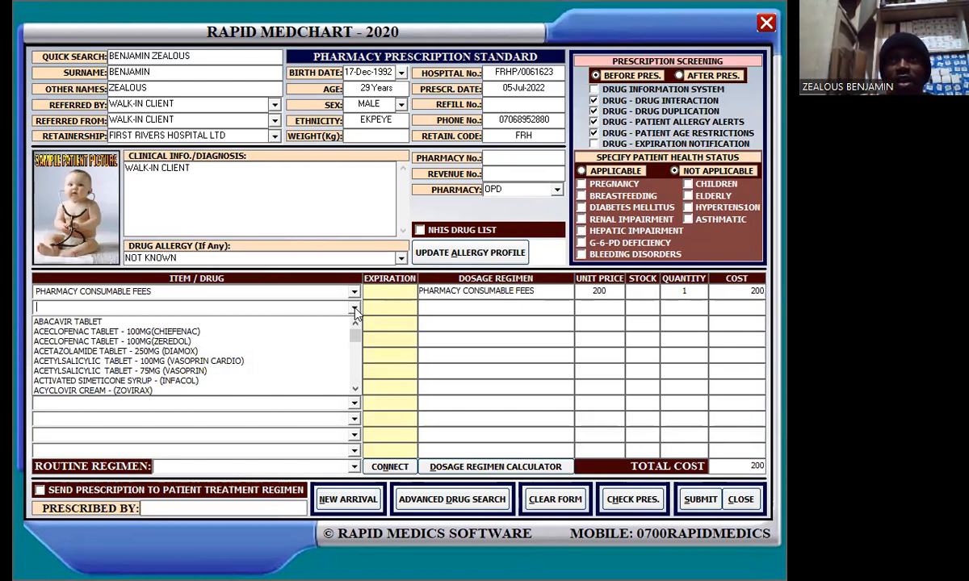
{"action": "type", "text": "a"}
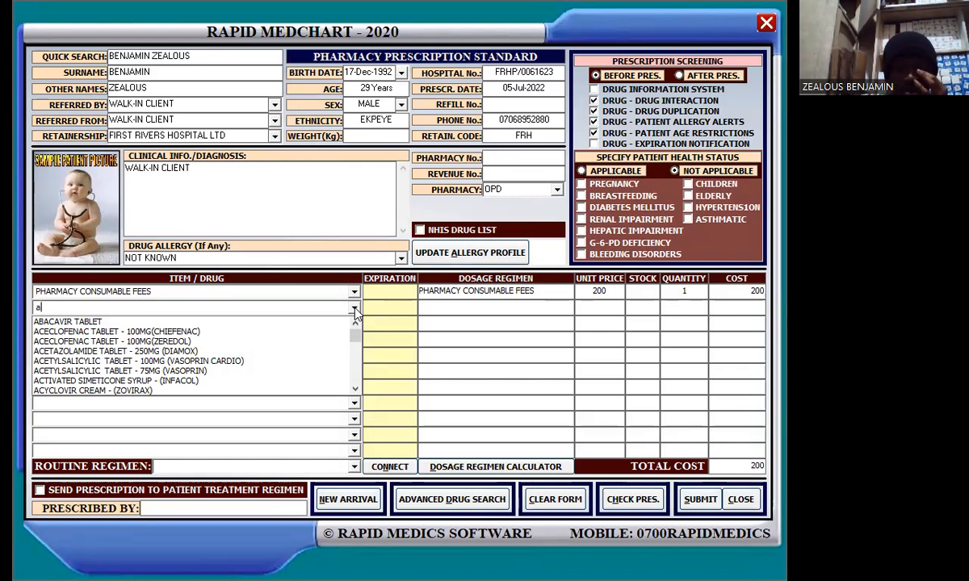
{"action": "type", "text": "rte"}
{"action": "key", "text": "Return"}
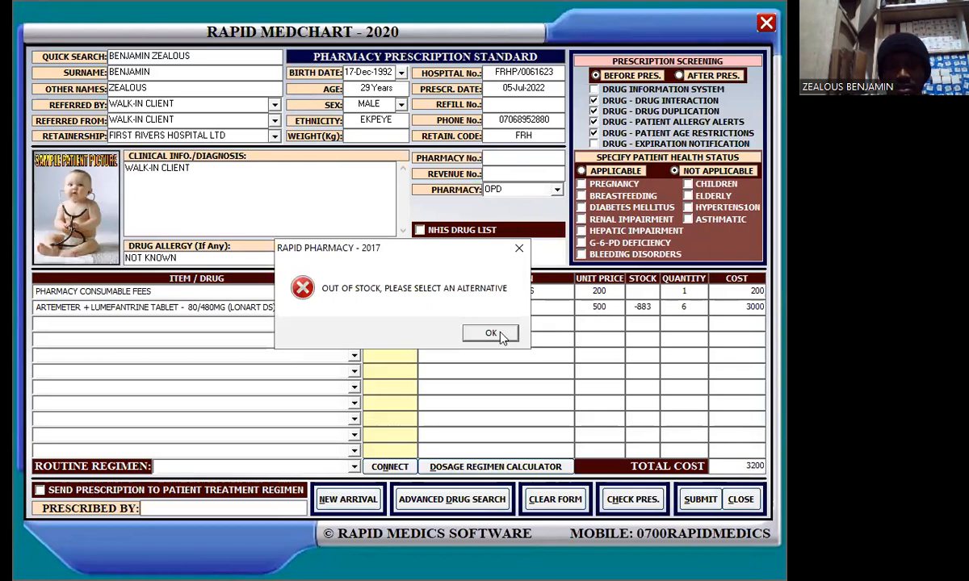
Acknowledge the out-of-stock warning, then close the prescription form
{"action": "left_click", "coordinate": [496, 333]}
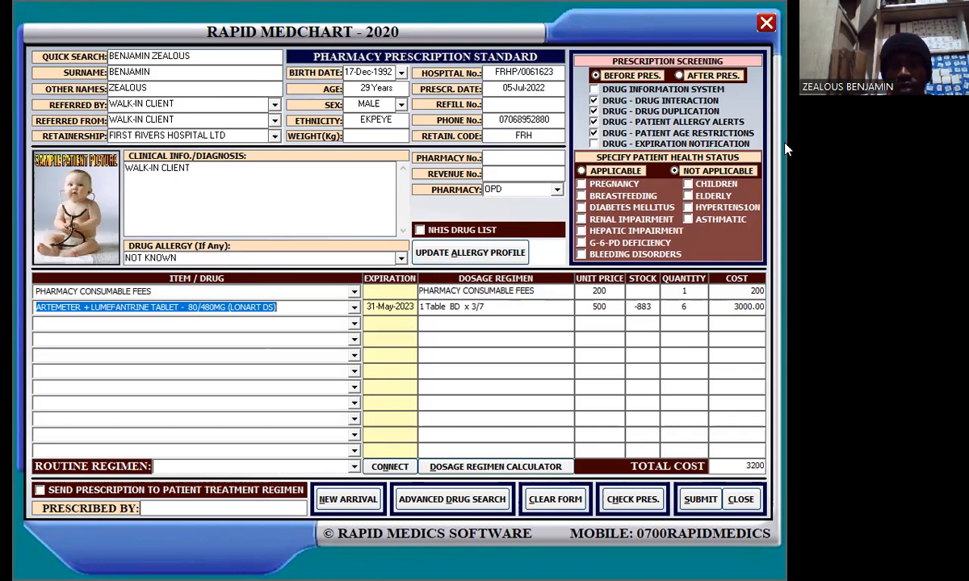
{"action": "left_click", "coordinate": [766, 24]}
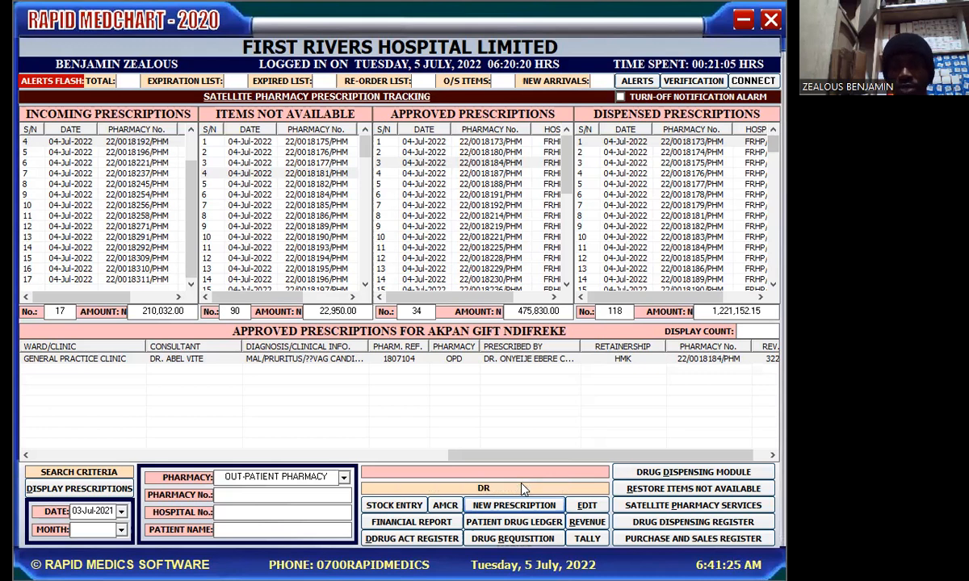
Open the Patient Drug Ledger's Medication View Module
{"action": "left_click", "coordinate": [514, 524]}
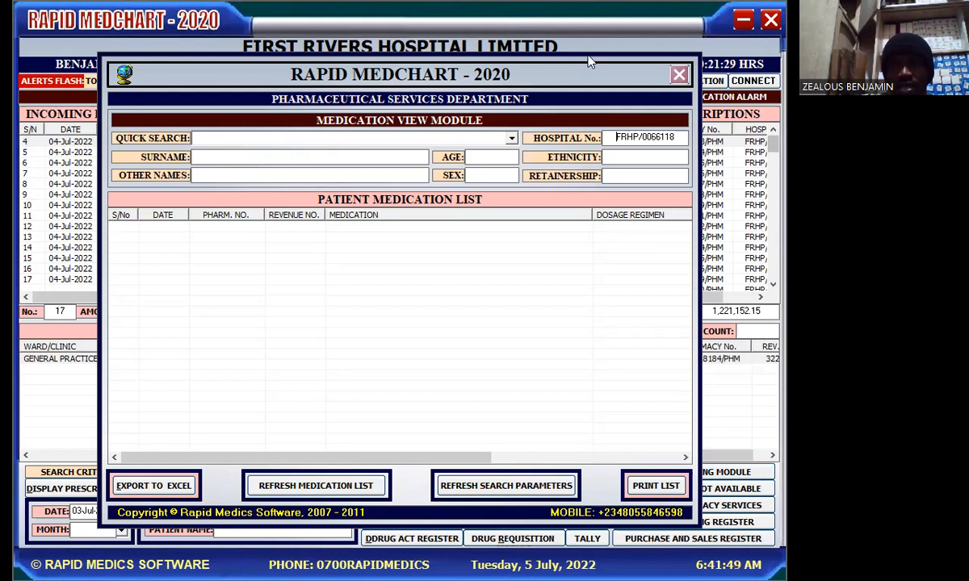
Close the Medication View Module to return to the pharmacy dashboard
{"action": "left_click", "coordinate": [680, 76]}
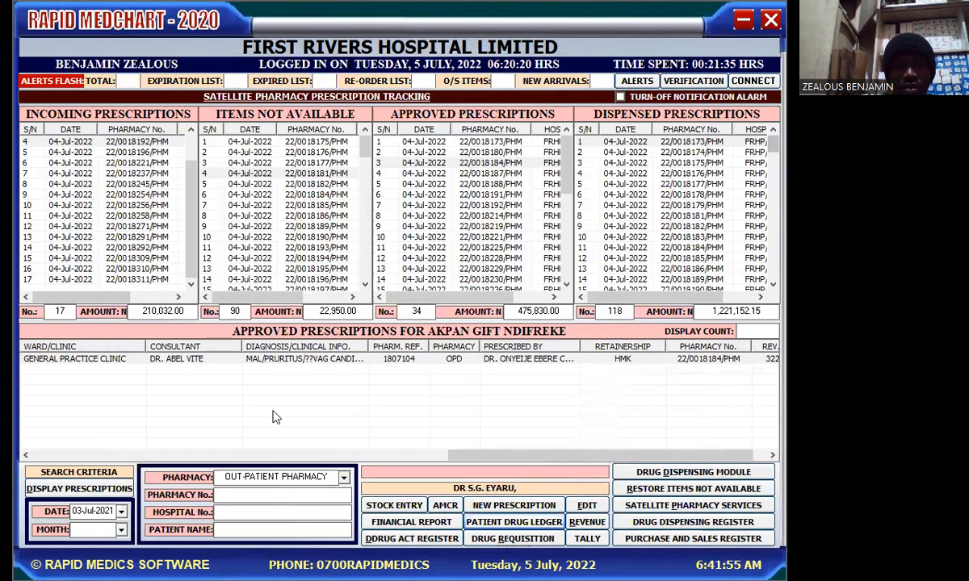
In drug dispensing, refresh incoming prescriptions, load the waiting one, and open its medication ledger
{"action": "left_click", "coordinate": [717, 475]}
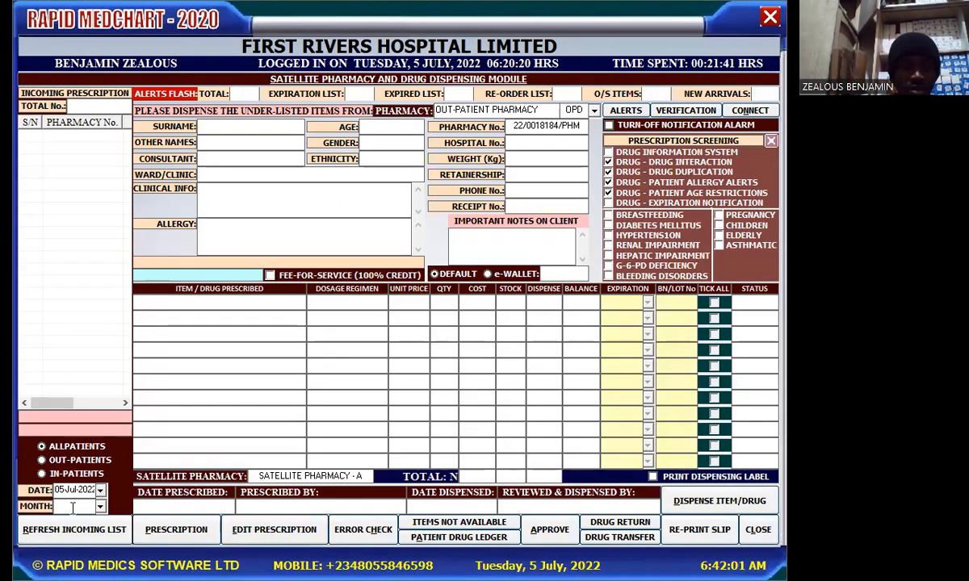
{"action": "left_click", "coordinate": [52, 531]}
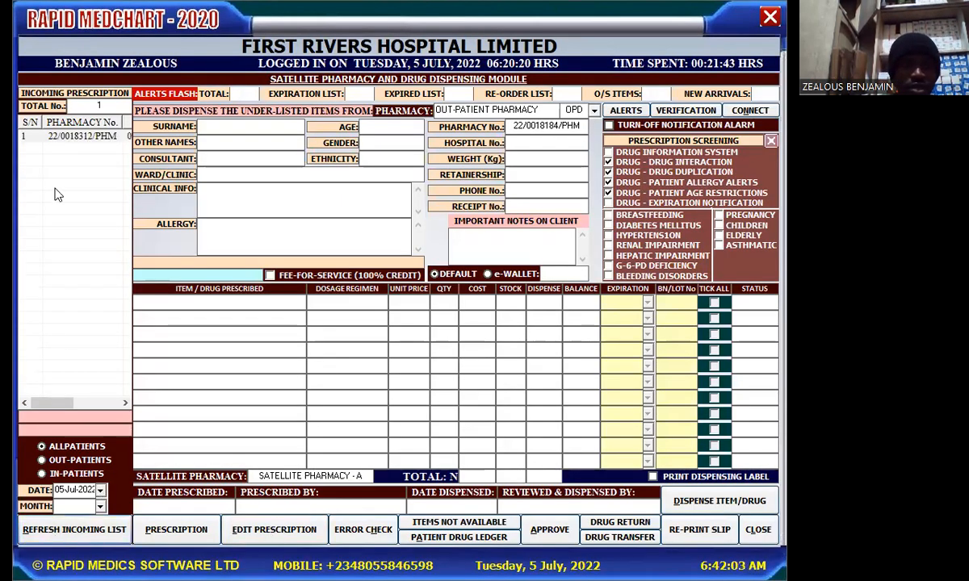
{"action": "left_click", "coordinate": [89, 138]}
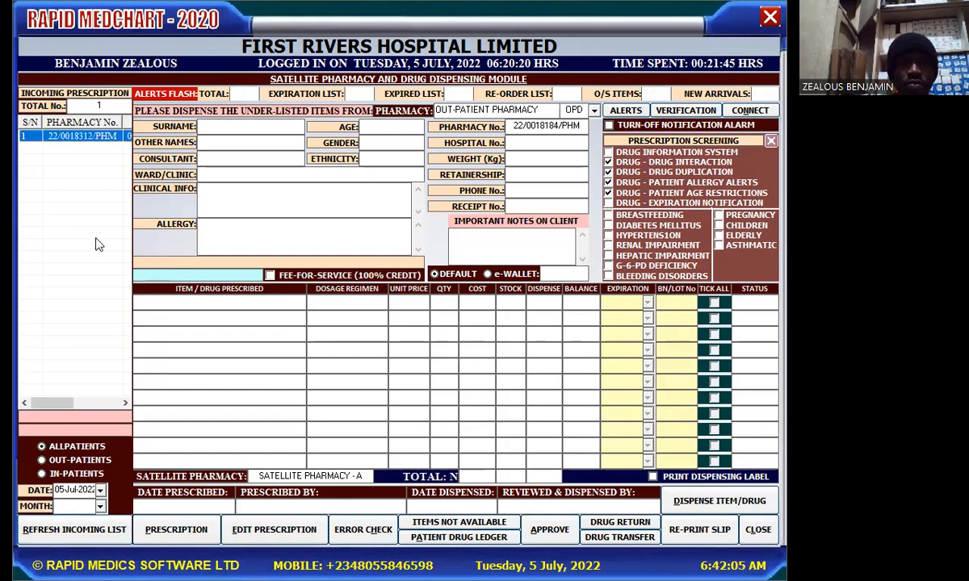
{"action": "double_click", "coordinate": [99, 137]}
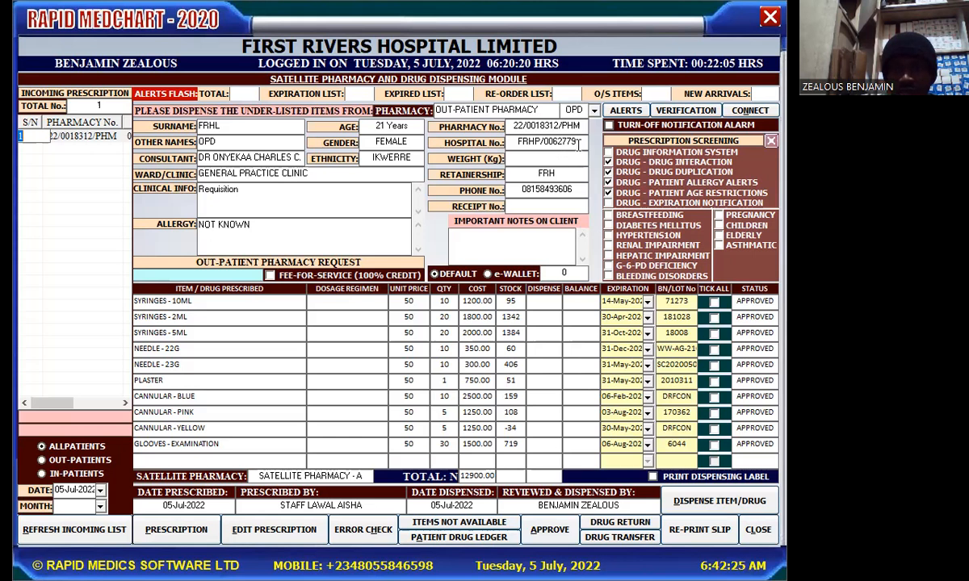
{"action": "left_click", "coordinate": [454, 540]}
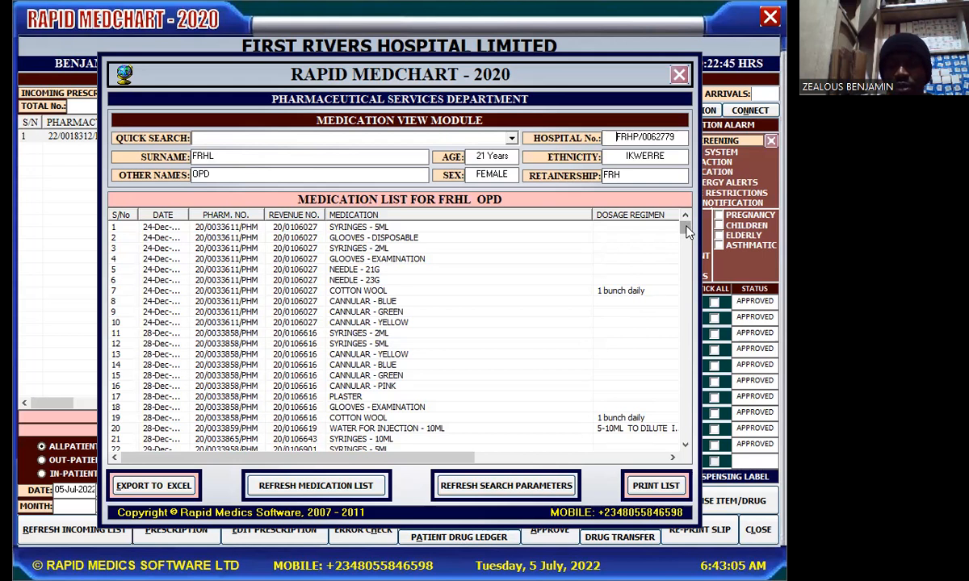
Widen the DATE column and select the latest entry, examination gloves dated 05-Jul-2022
{"action": "left_click_drag", "start_coordinate": [686, 232], "coordinate": [690, 202]}
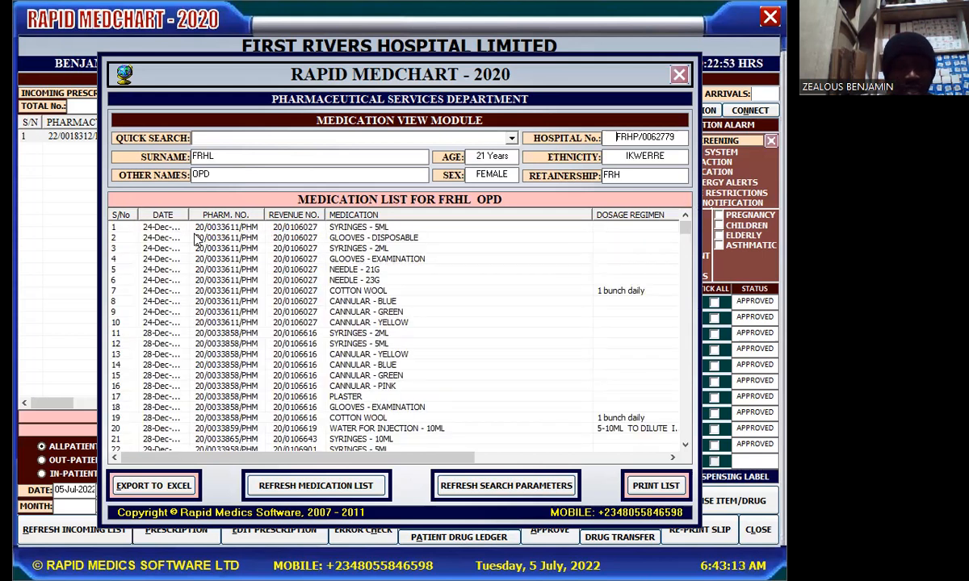
{"action": "left_click_drag", "start_coordinate": [189, 213], "coordinate": [202, 214]}
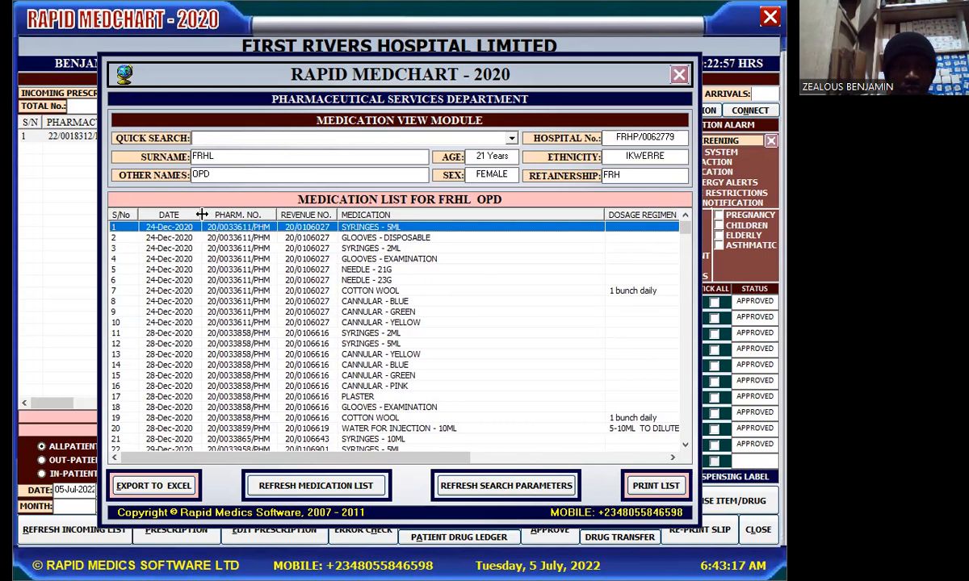
{"action": "left_click_drag", "start_coordinate": [201, 214], "coordinate": [189, 214]}
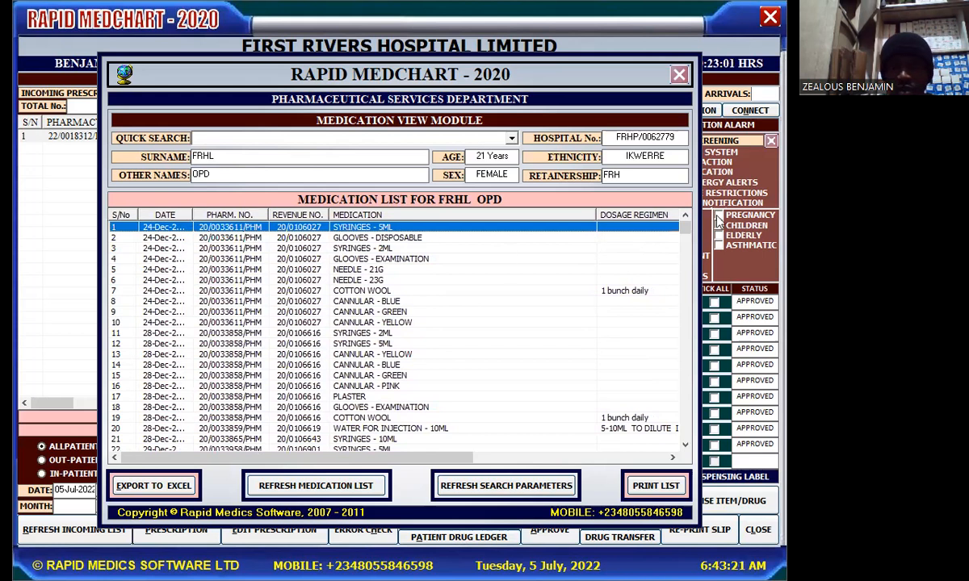
{"action": "scroll", "coordinate": [647, 212], "scroll_direction": "down", "scroll_amount": 20}
{"action": "scroll", "coordinate": [691, 398], "scroll_direction": "down", "scroll_amount": 20}
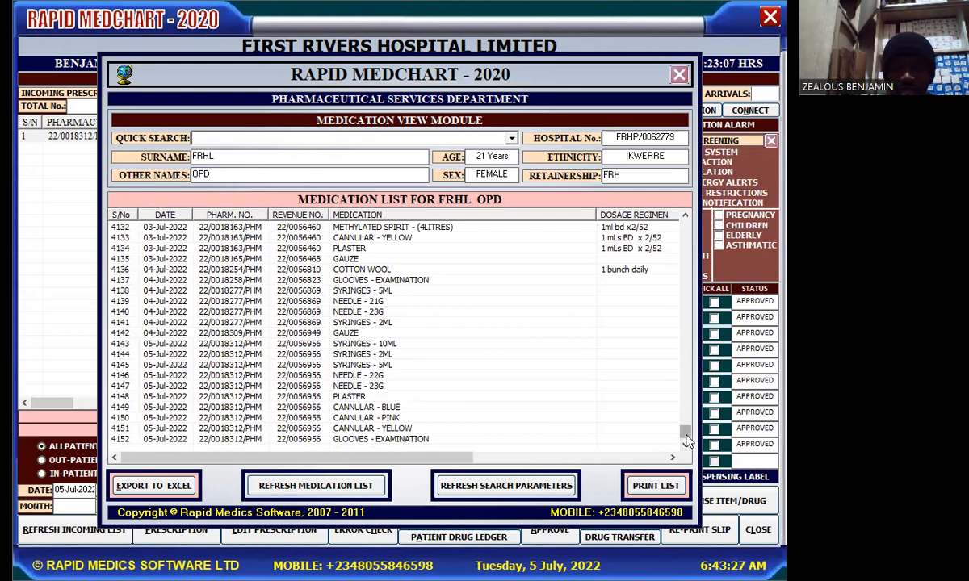
{"action": "scroll", "coordinate": [687, 440], "scroll_direction": "up", "scroll_amount": 20}
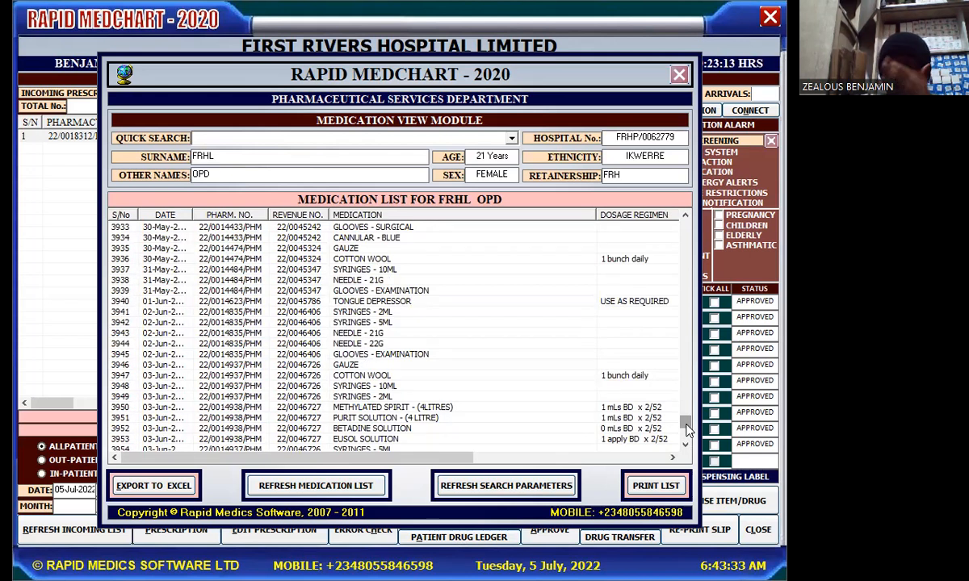
{"action": "left_click_drag", "start_coordinate": [686, 429], "coordinate": [686, 446]}
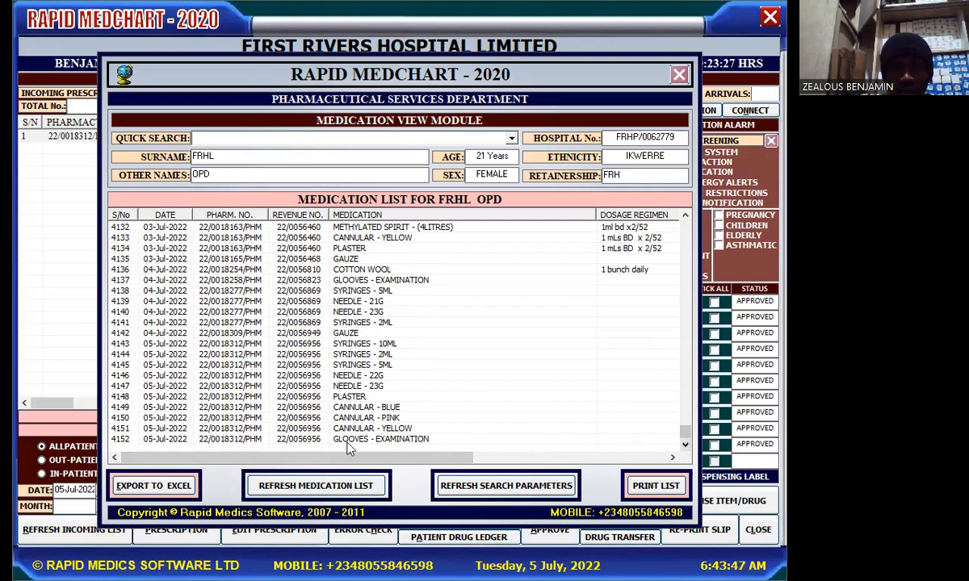
{"action": "left_click", "coordinate": [166, 441]}
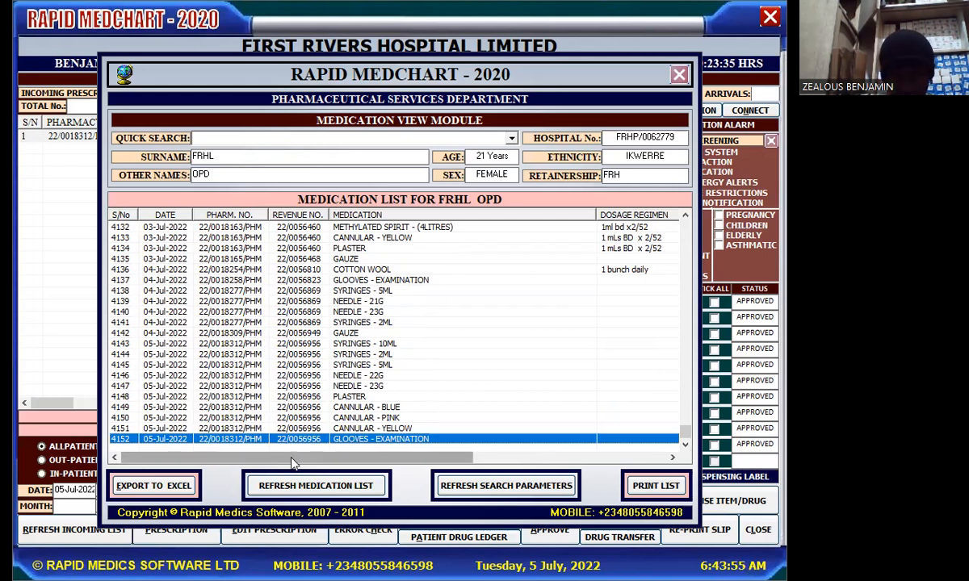
{"action": "left_click_drag", "start_coordinate": [293, 463], "coordinate": [483, 450]}
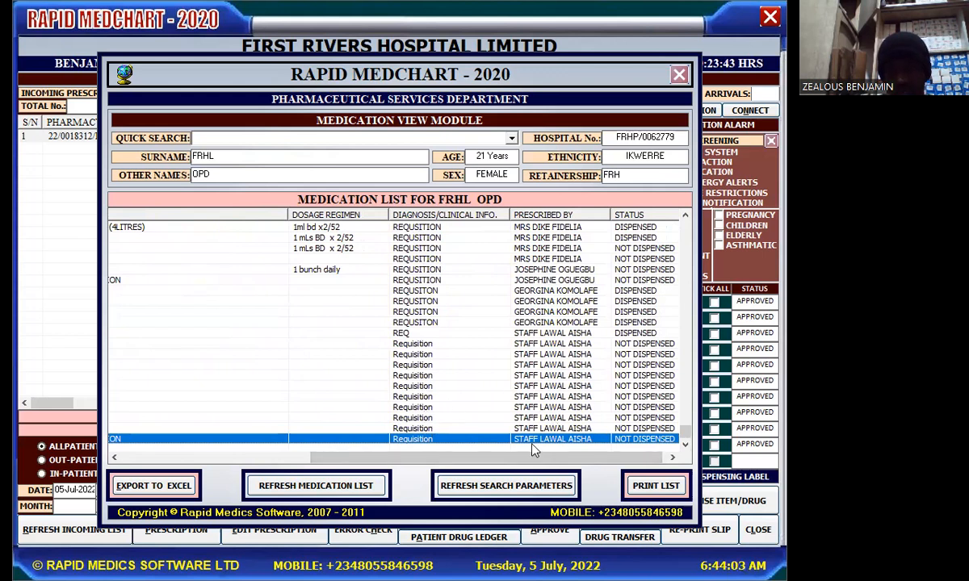
{"action": "left_click_drag", "start_coordinate": [528, 458], "coordinate": [531, 462]}
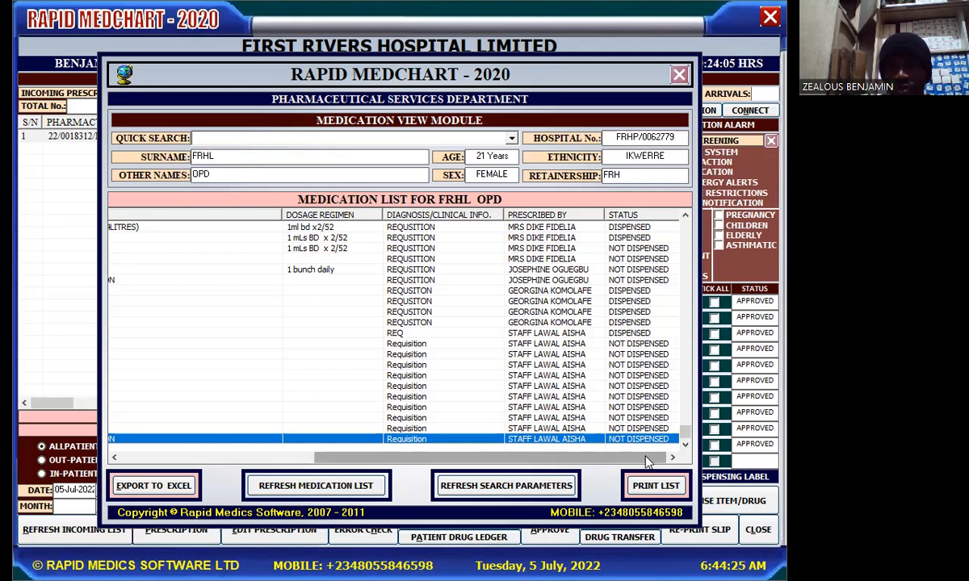
{"action": "left_click_drag", "start_coordinate": [638, 460], "coordinate": [659, 430]}
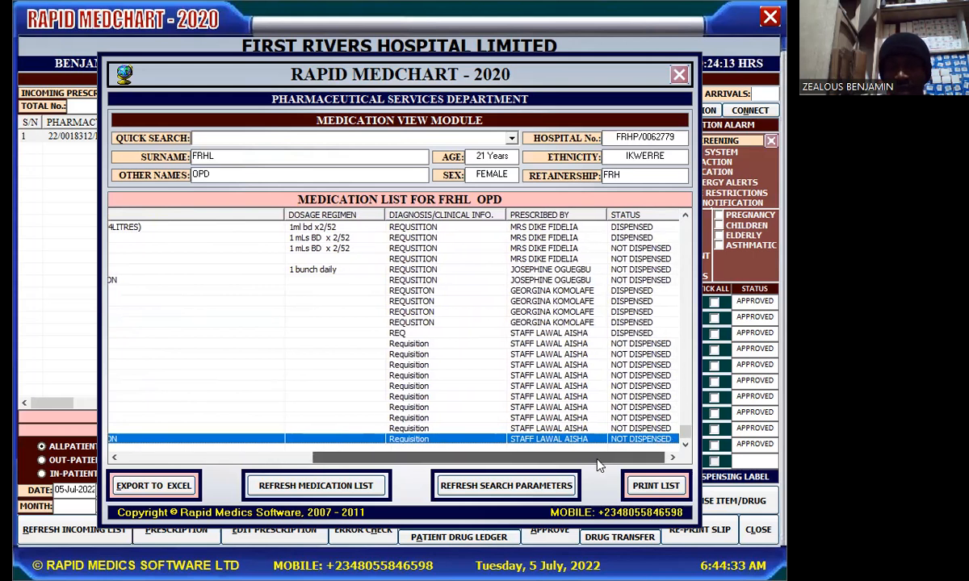
{"action": "left_click_drag", "start_coordinate": [601, 457], "coordinate": [394, 475]}
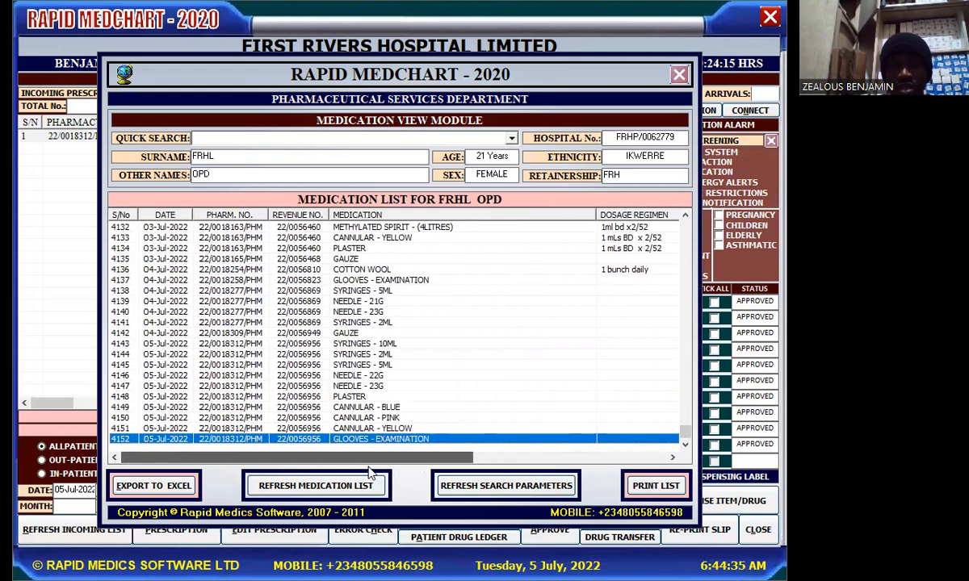
{"action": "left_click_drag", "start_coordinate": [368, 466], "coordinate": [599, 442]}
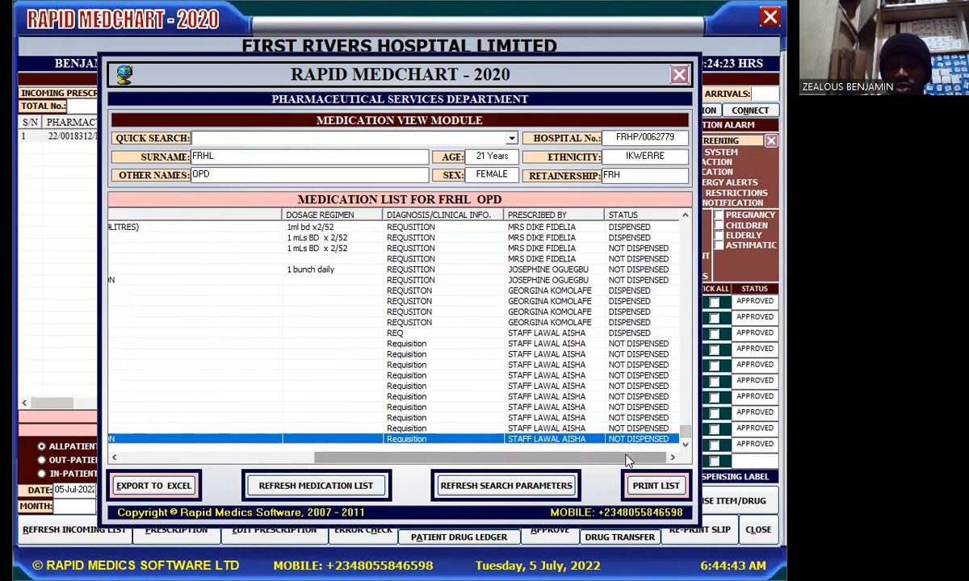
{"action": "left_click_drag", "start_coordinate": [629, 460], "coordinate": [365, 458]}
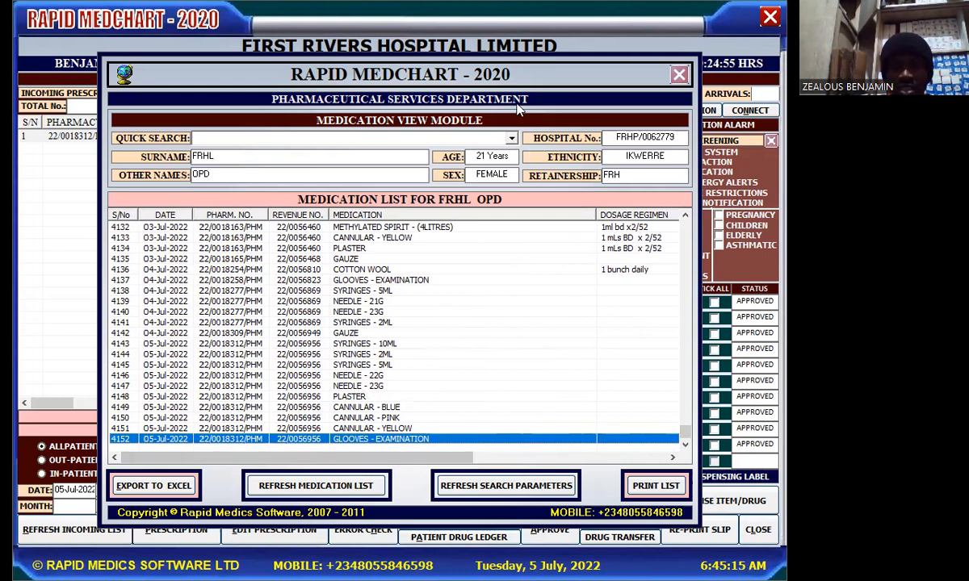
Quick-search the 29-year-old male patient by name and load his ledger from 17-Jul-2020
{"action": "left_click", "coordinate": [511, 139]}
{"action": "left_click", "coordinate": [512, 139]}
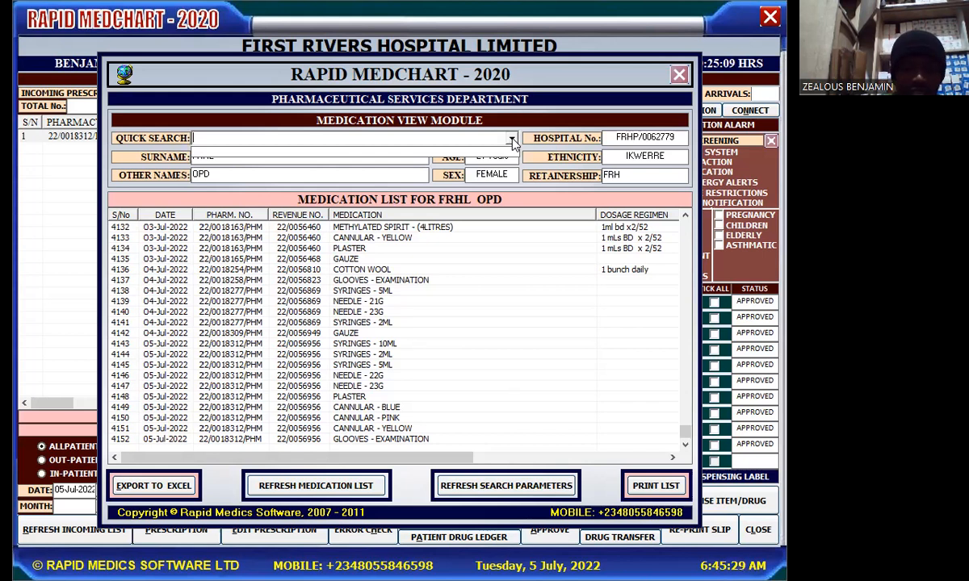
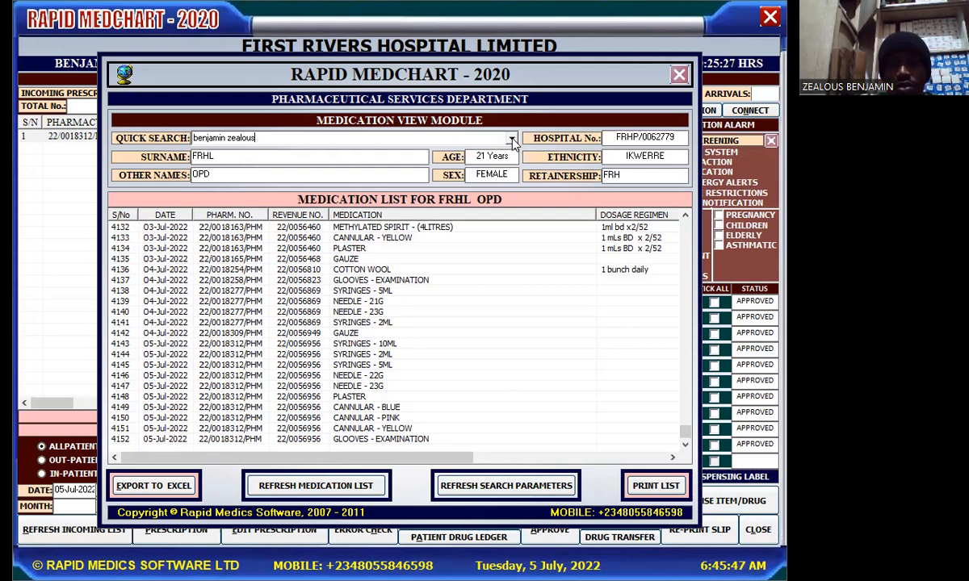
{"action": "left_click", "coordinate": [512, 139]}
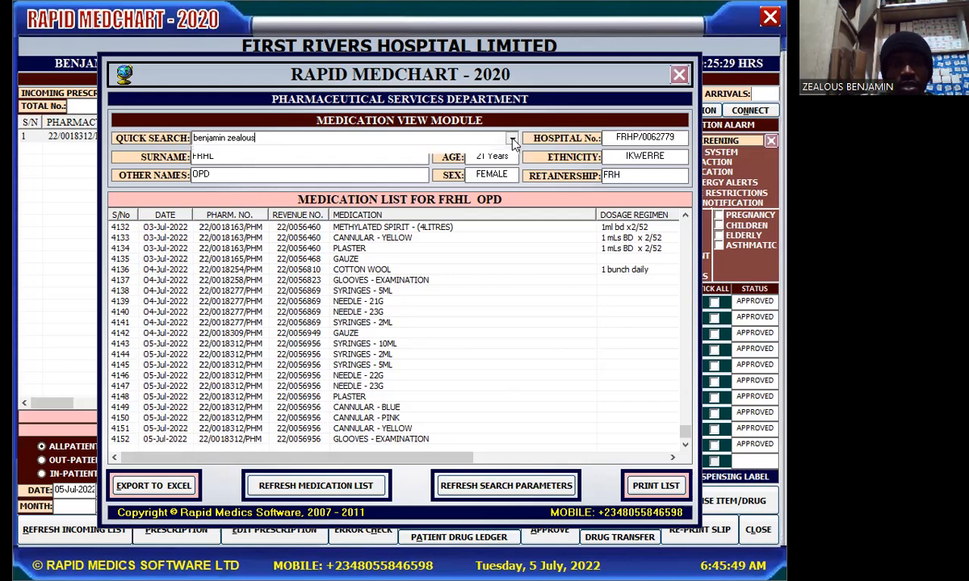
{"action": "left_click", "coordinate": [531, 485]}
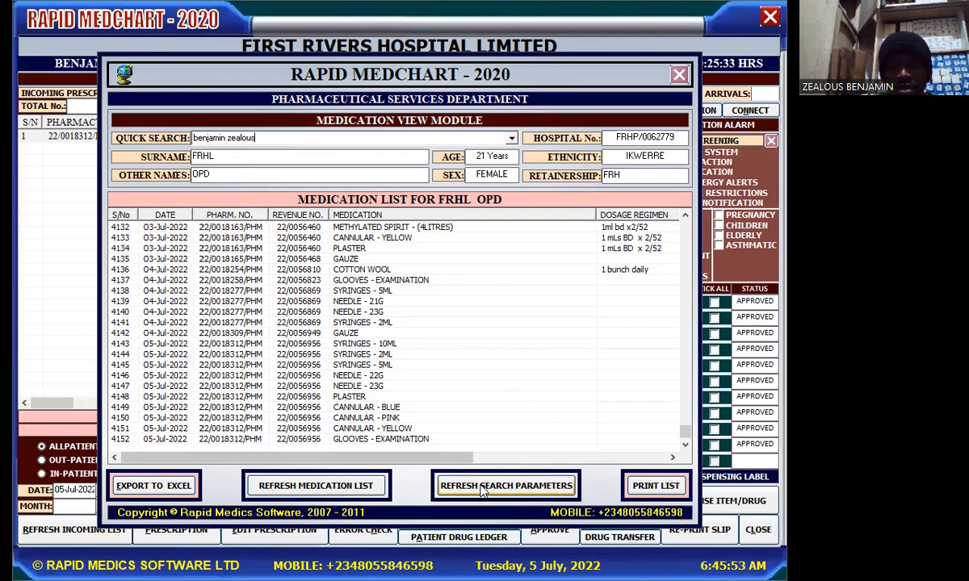
{"action": "left_click", "coordinate": [512, 139]}
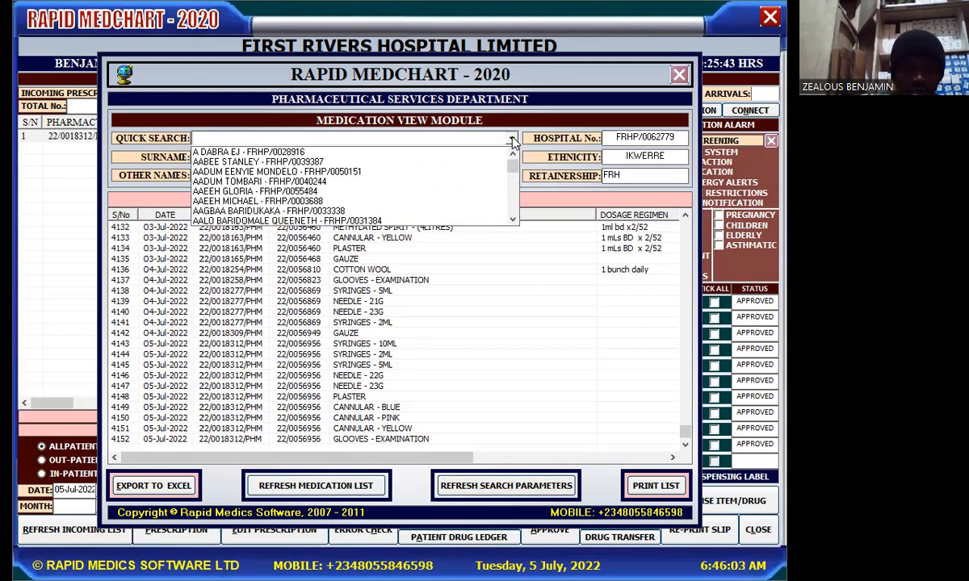
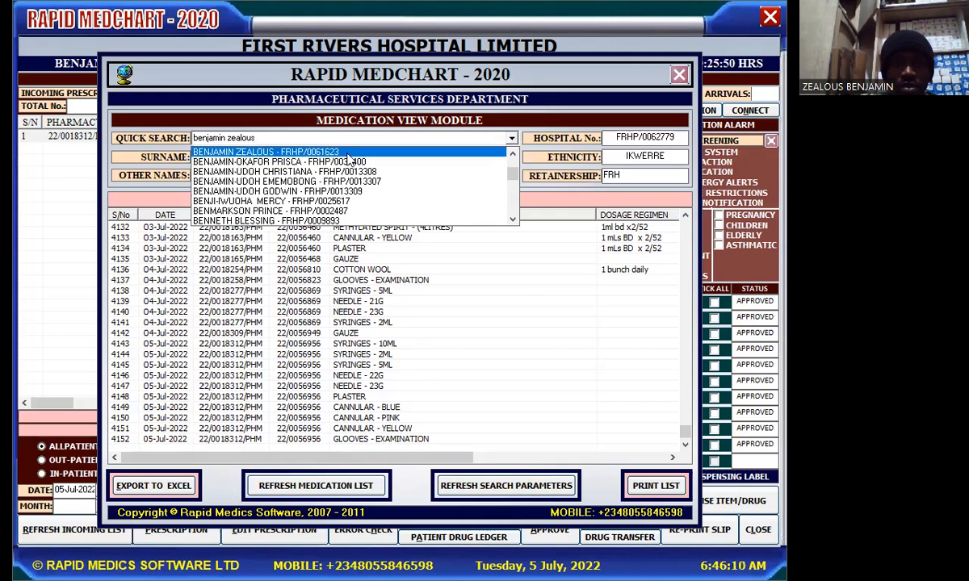
{"action": "left_click", "coordinate": [347, 154]}
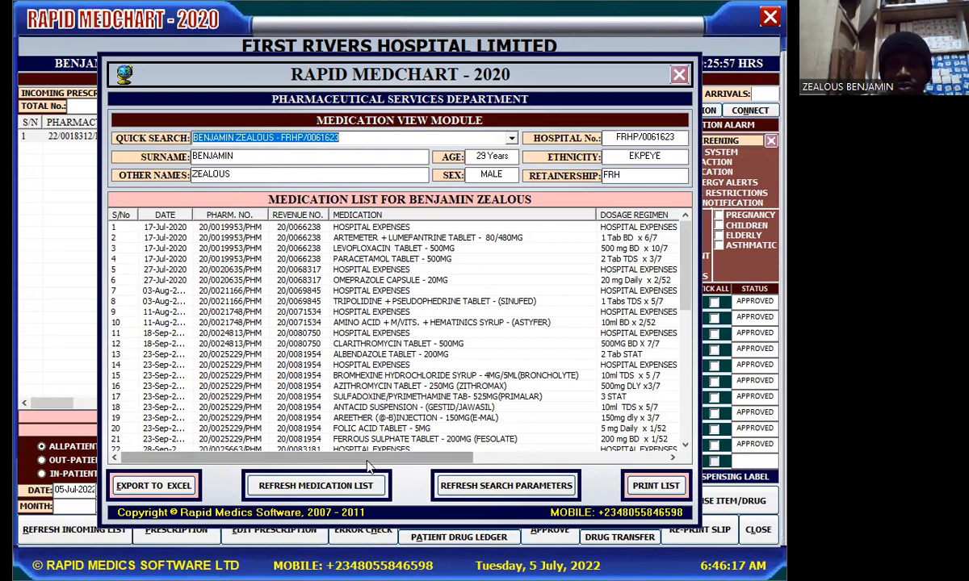
Scroll through the 51 ledger entries and select row 49, MEBENDAZOLE TABLET marked NOT DISPENSED
{"action": "left_click_drag", "start_coordinate": [367, 457], "coordinate": [615, 484]}
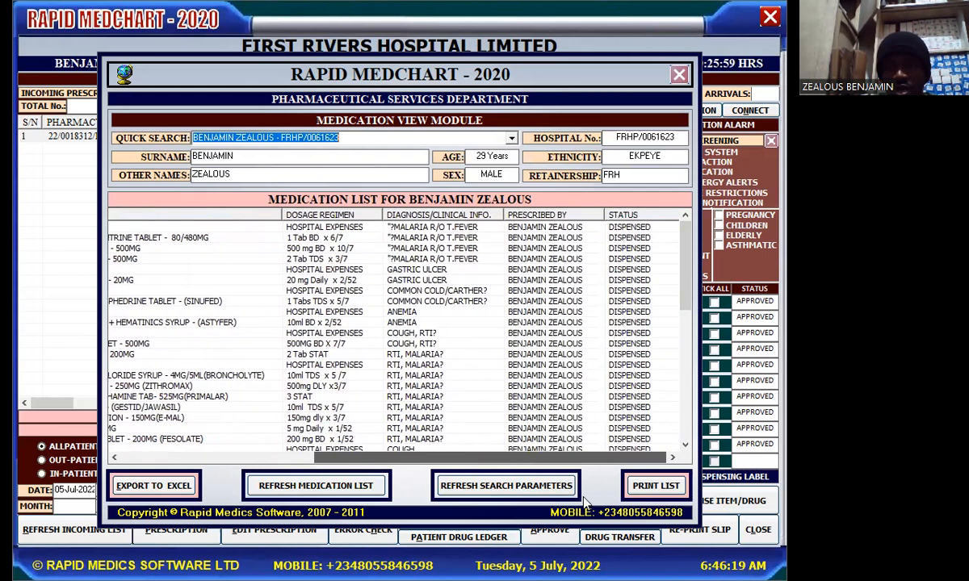
{"action": "left_click_drag", "start_coordinate": [500, 458], "coordinate": [297, 458]}
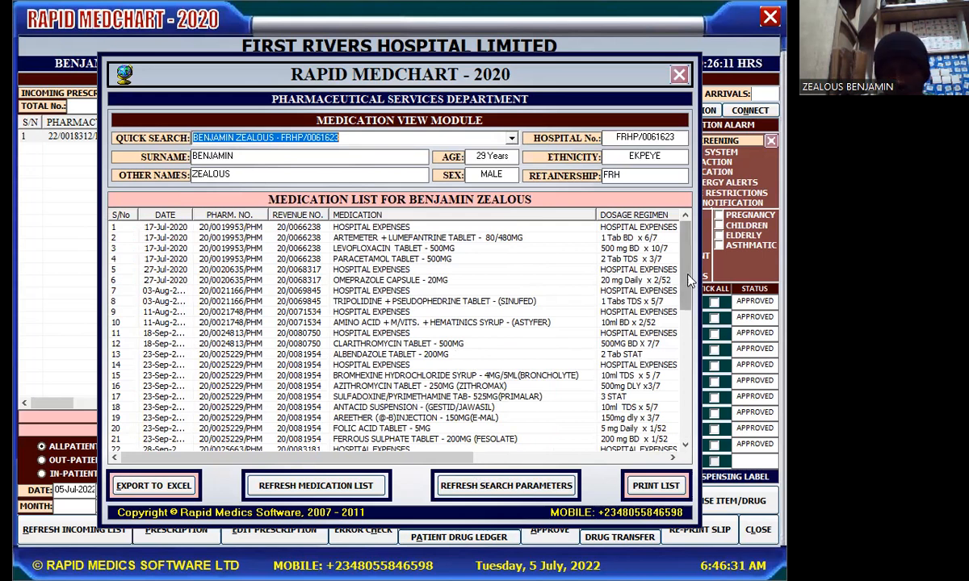
{"action": "left_click_drag", "start_coordinate": [430, 465], "coordinate": [687, 480]}
{"action": "left_click_drag", "start_coordinate": [684, 307], "coordinate": [678, 442]}
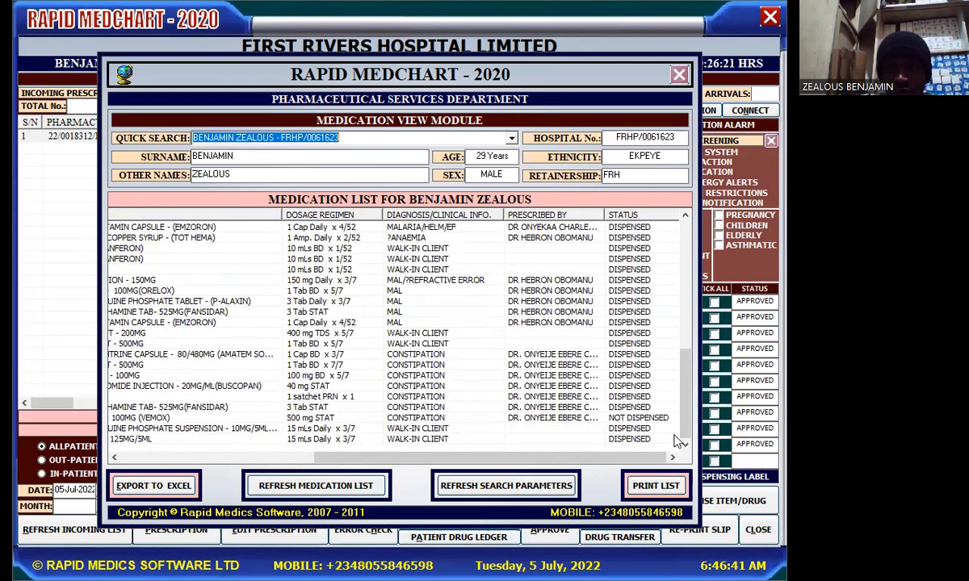
{"action": "left_click", "coordinate": [646, 419]}
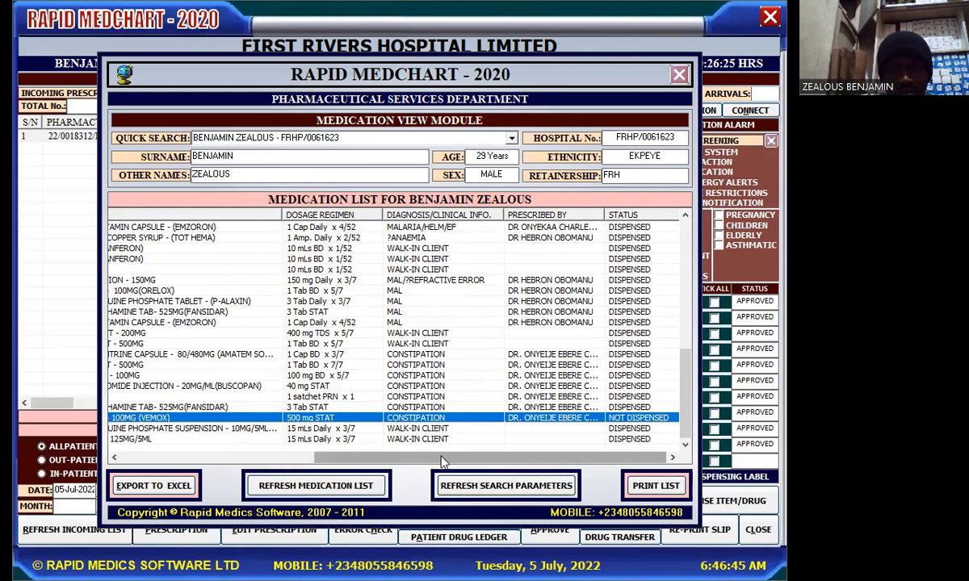
{"action": "left_click_drag", "start_coordinate": [442, 462], "coordinate": [178, 467]}
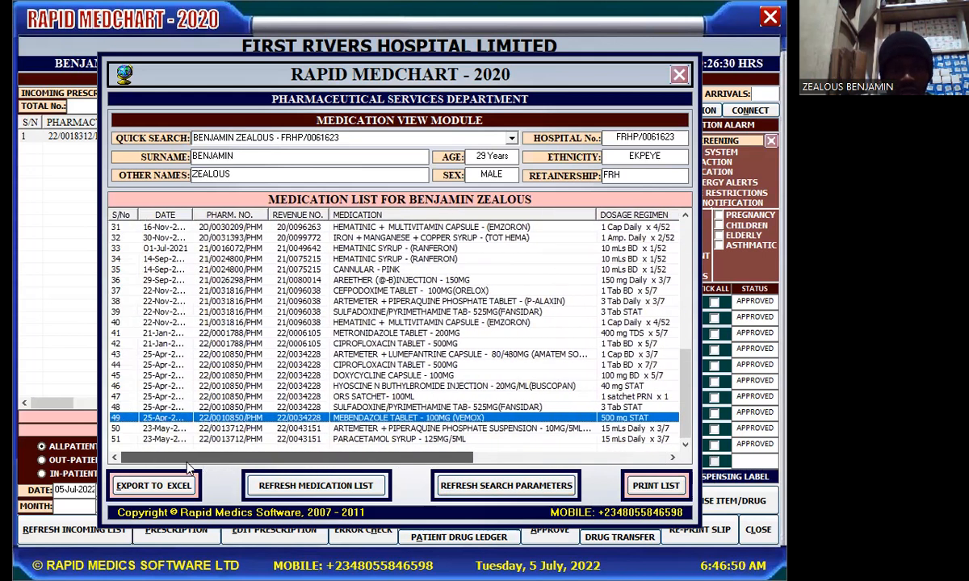
{"action": "left_click", "coordinate": [246, 417]}
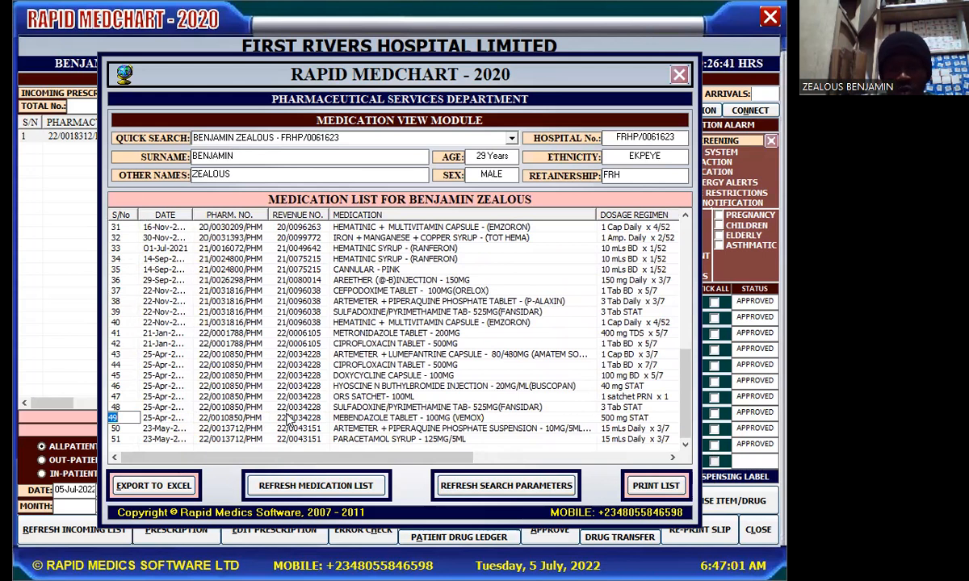
{"action": "left_click", "coordinate": [287, 417]}
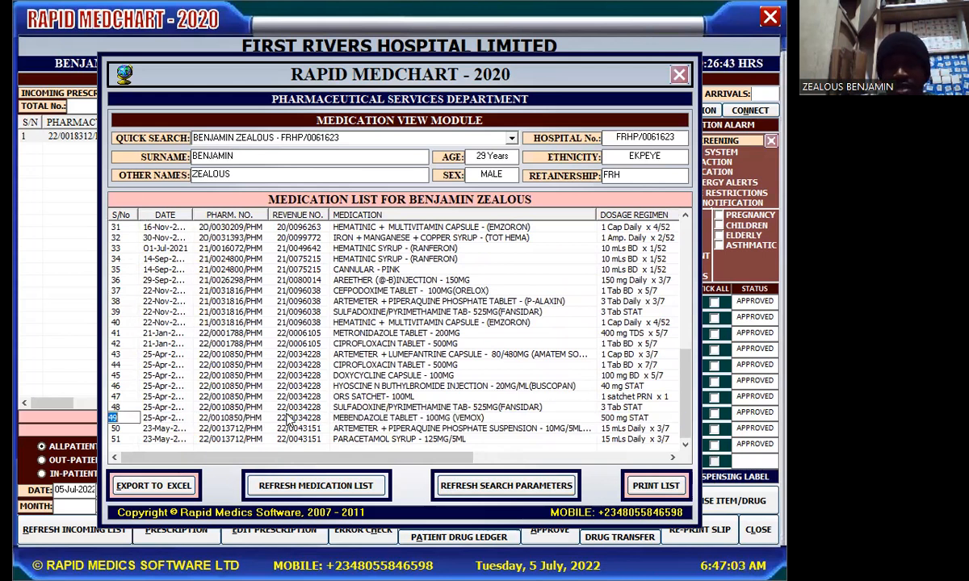
{"action": "left_click", "coordinate": [292, 418]}
{"action": "left_click", "coordinate": [292, 417]}
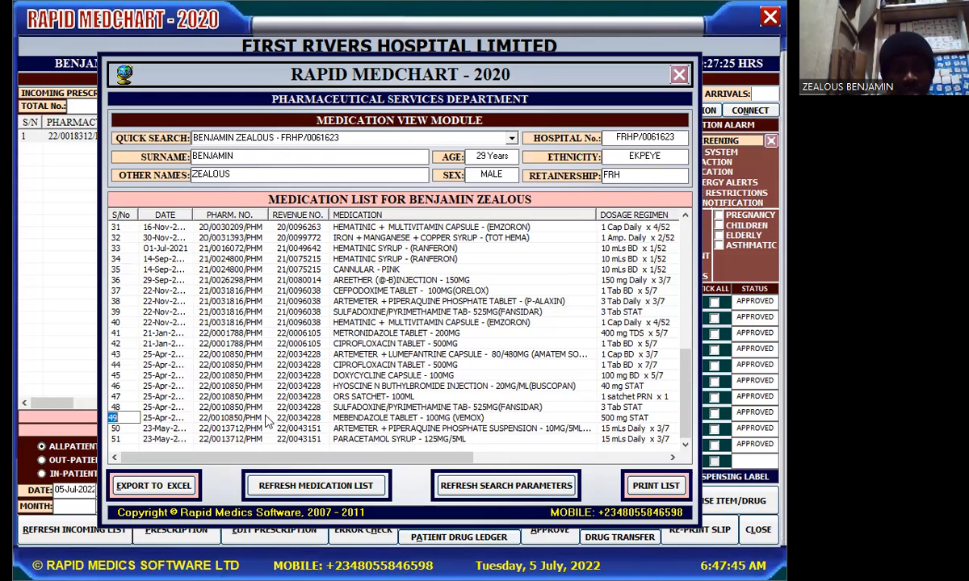
Close the medication view, load pharmacy number 10850, then close the dispensing module
{"action": "left_click", "coordinate": [680, 76]}
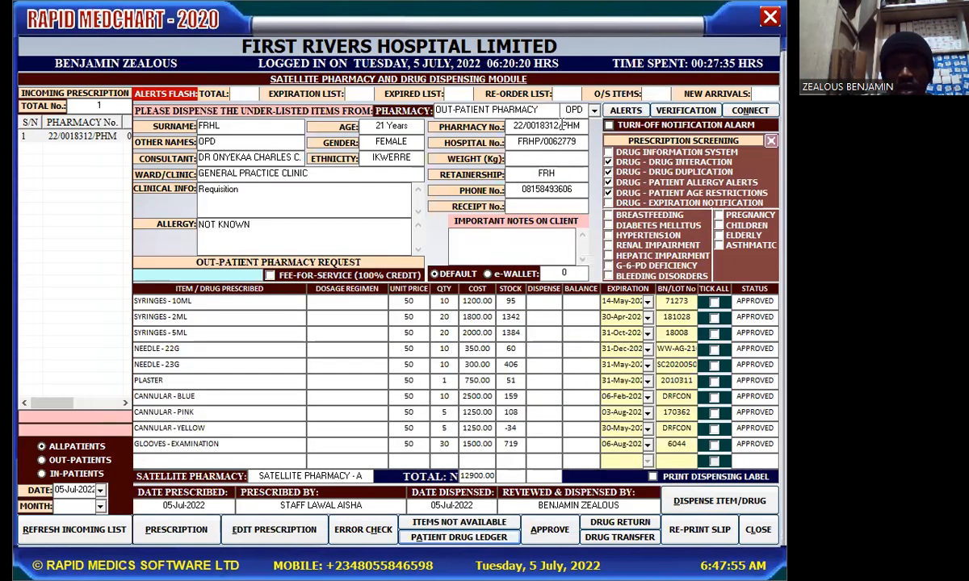
{"action": "left_click_drag", "start_coordinate": [580, 125], "coordinate": [441, 128]}
{"action": "type", "text": "10850"}
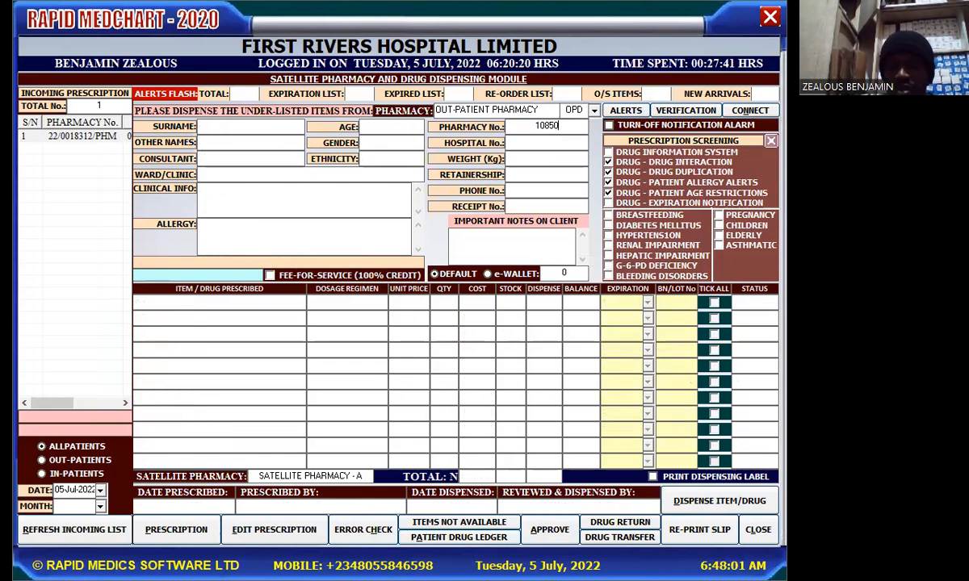
{"action": "key", "text": "Return"}
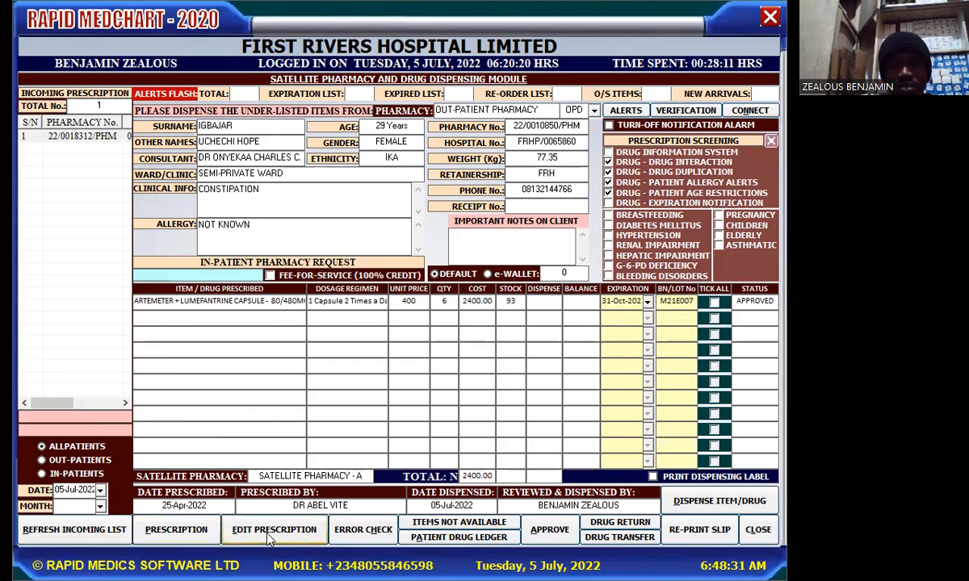
{"action": "left_click", "coordinate": [770, 16]}
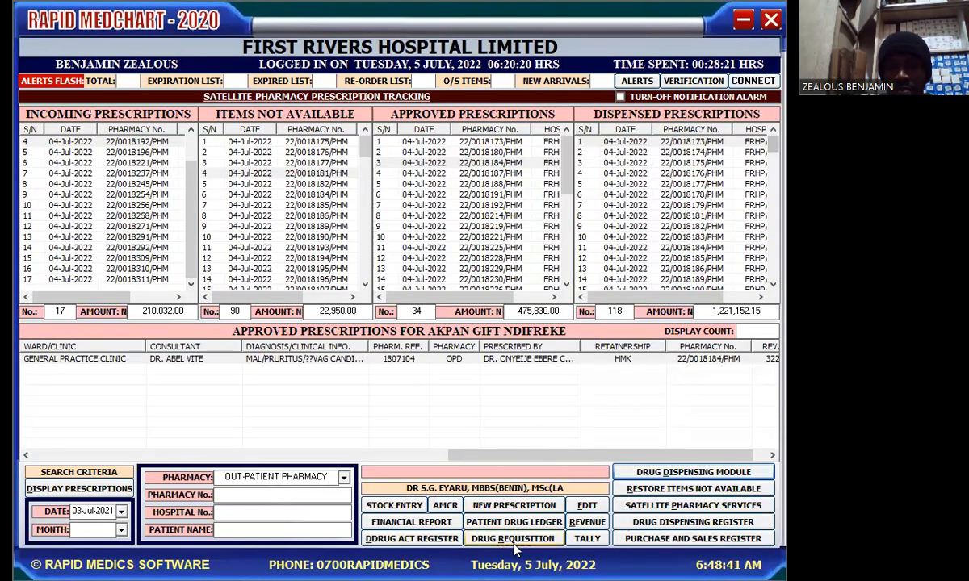
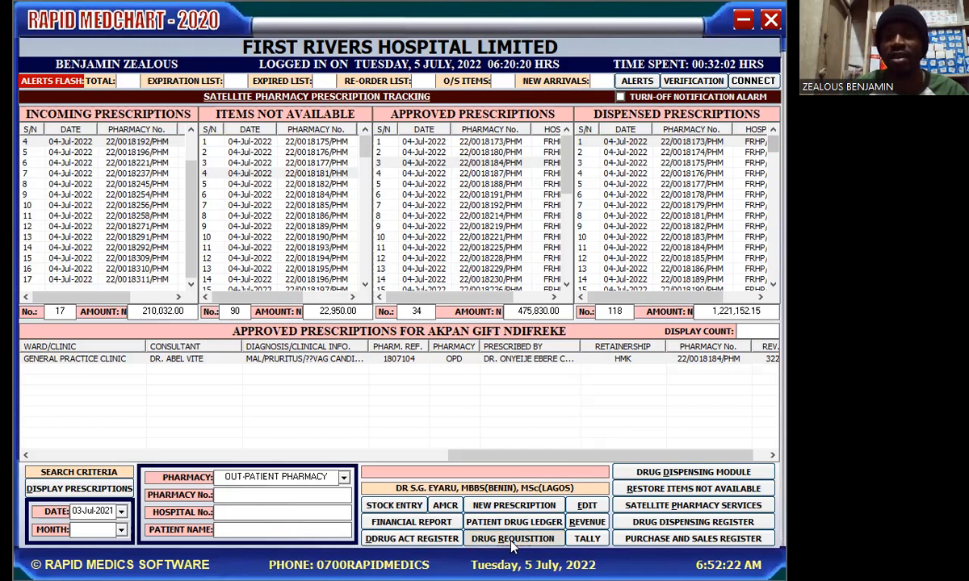
Open the blank satellite pharmacy requisition form and list the available requesting pharmacies
{"action": "left_click", "coordinate": [512, 539]}
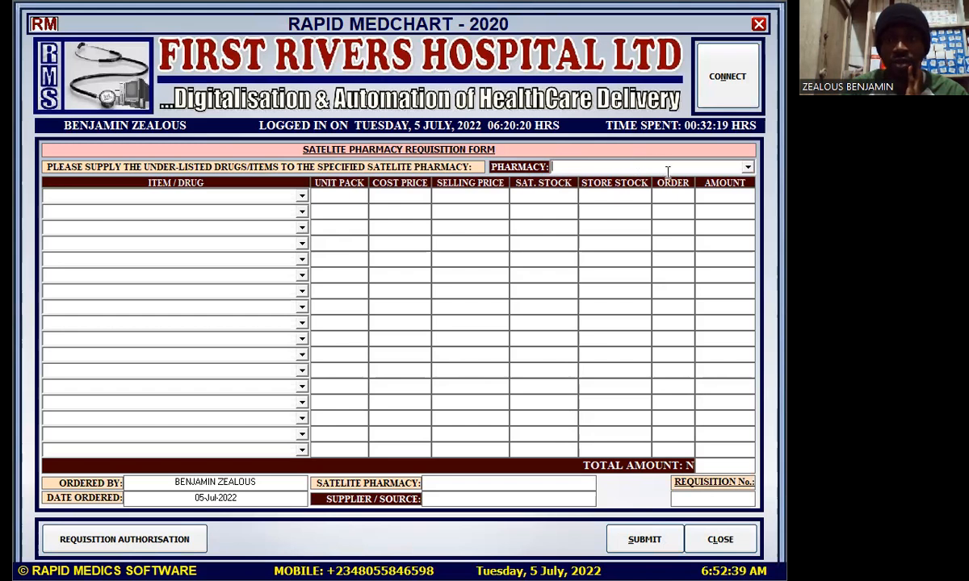
{"action": "left_click", "coordinate": [748, 169]}
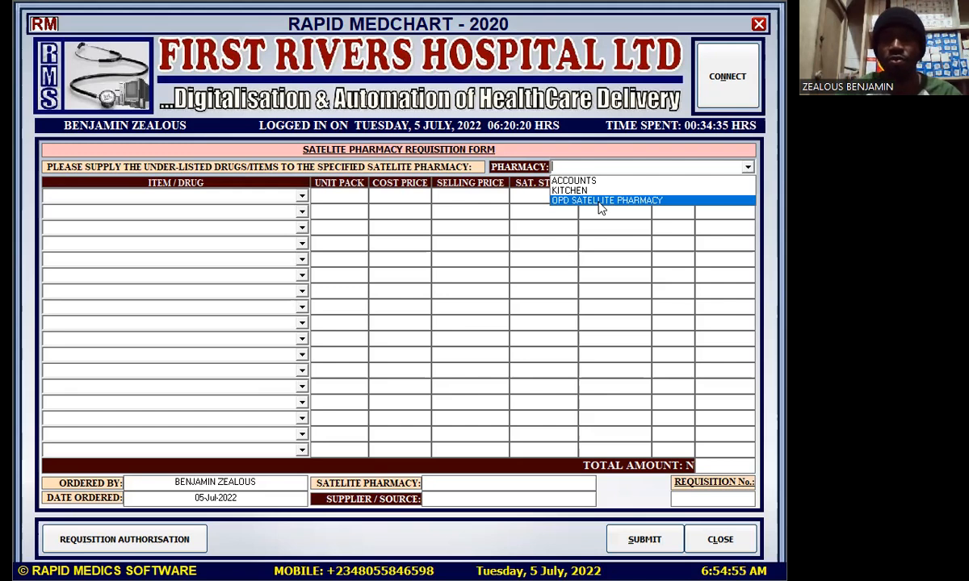
Set the pharmacy to OPD Satellite Pharmacy and put Acetylsalicylic Tablet 75mg (Vasoprin) in row 1
{"action": "left_click", "coordinate": [600, 201]}
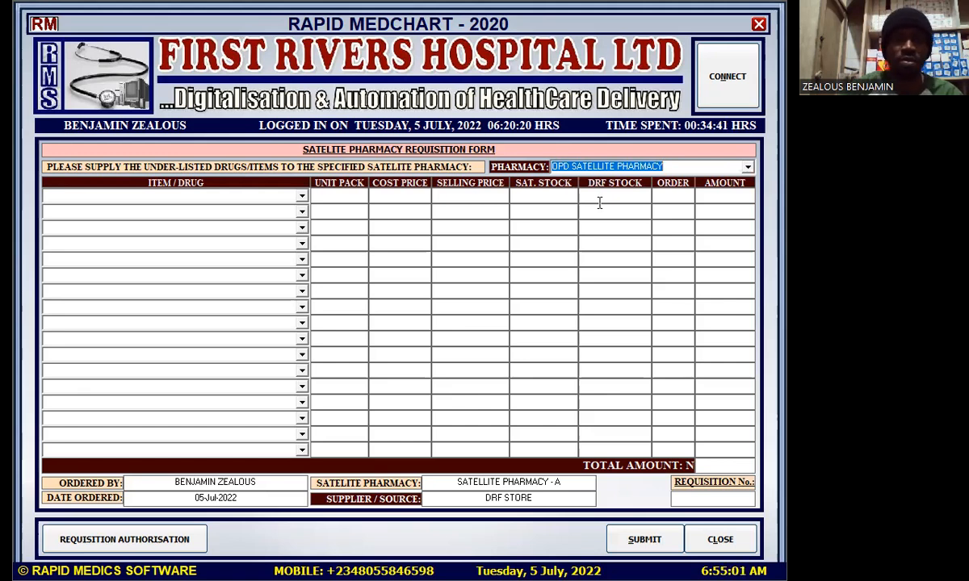
{"action": "left_click", "coordinate": [301, 197]}
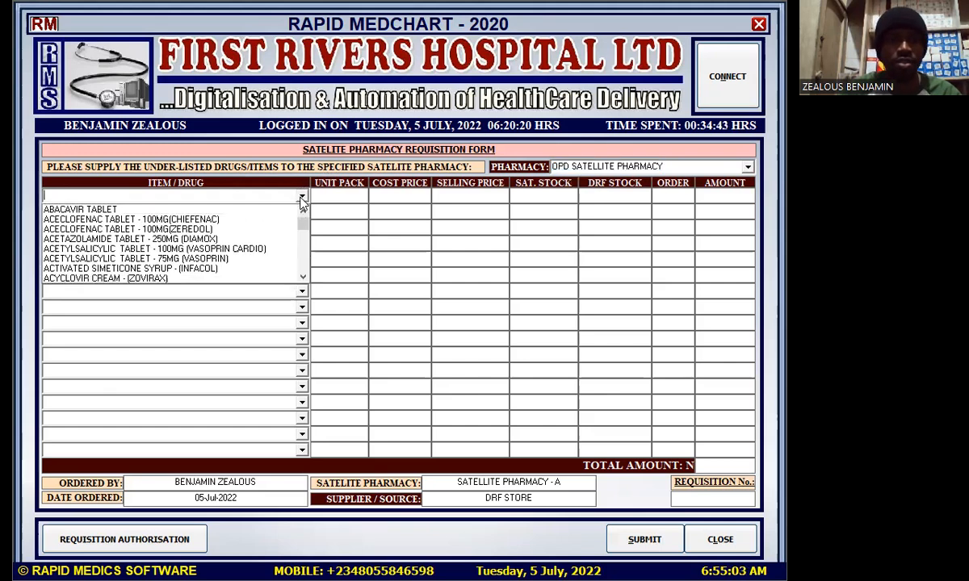
{"action": "left_click", "coordinate": [231, 259]}
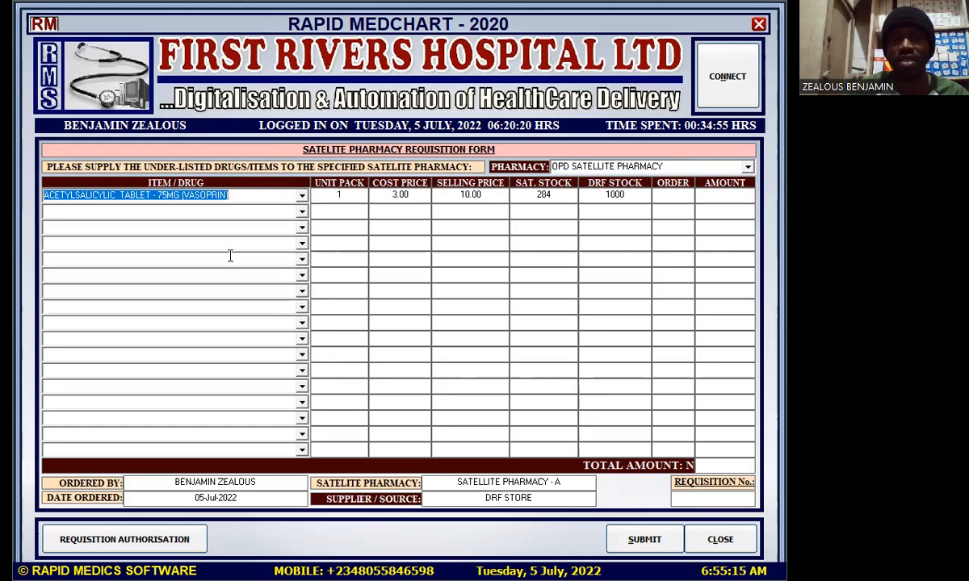
{"action": "left_click", "coordinate": [401, 192]}
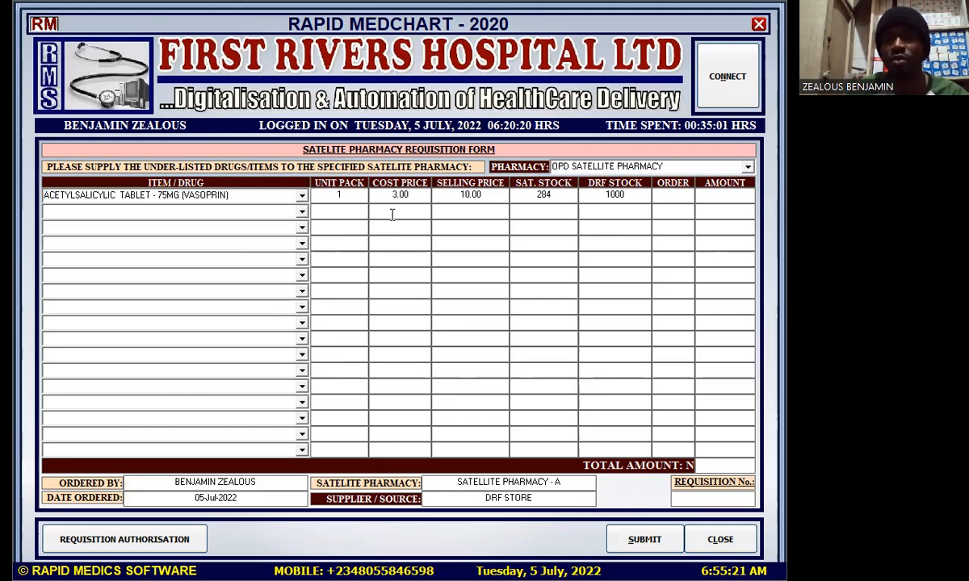
{"action": "left_click", "coordinate": [552, 194]}
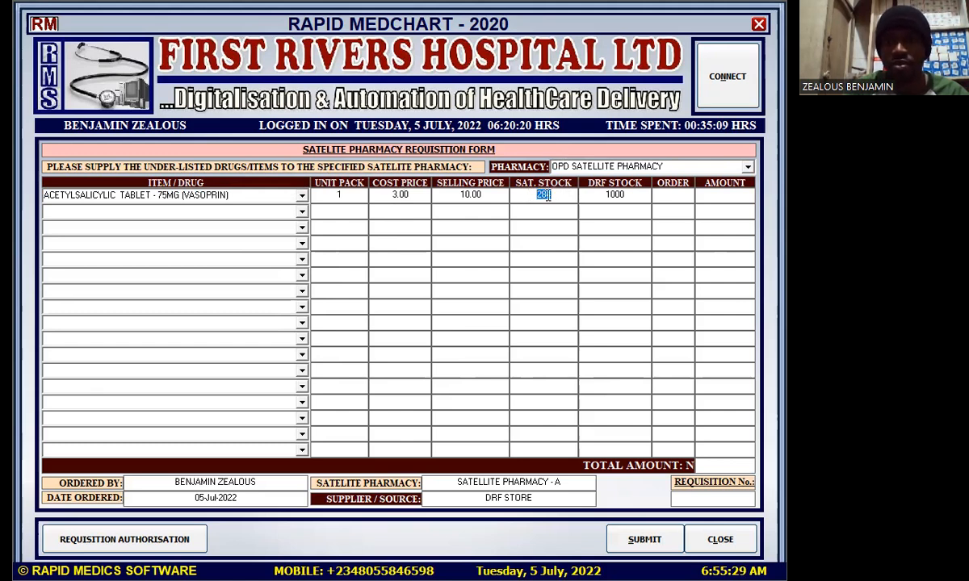
{"action": "left_click", "coordinate": [633, 192]}
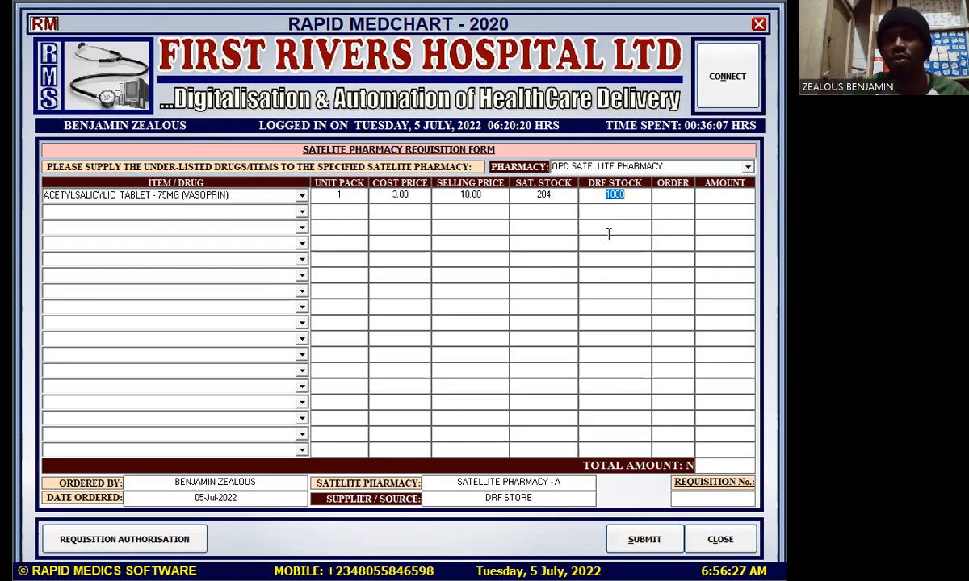
{"action": "left_click", "coordinate": [675, 194]}
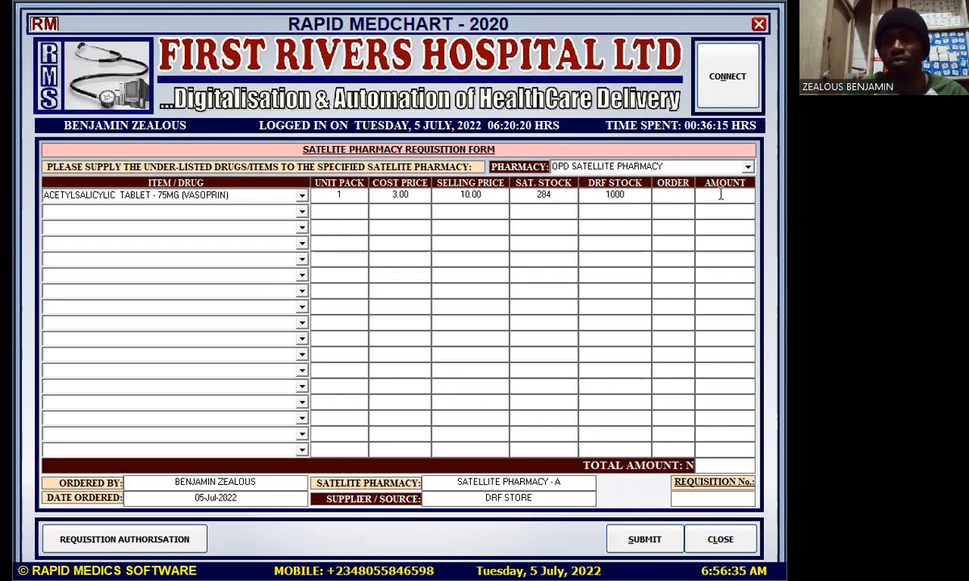
{"action": "left_click", "coordinate": [665, 196]}
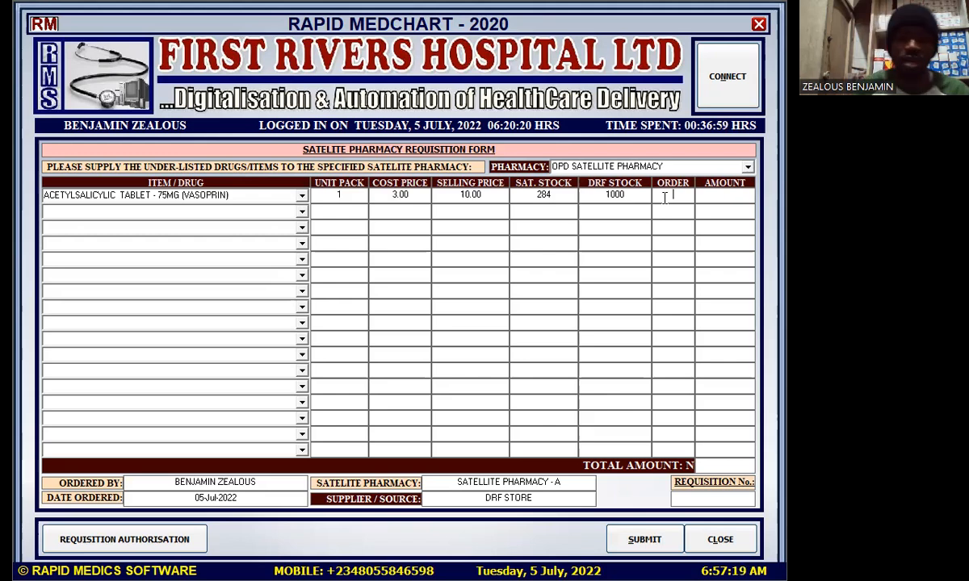
Enter an order quantity of 467 for the Vasoprin line, correcting typos until it reads 467
{"action": "type", "text": "5000"}
{"action": "key", "text": "BackSpace"}
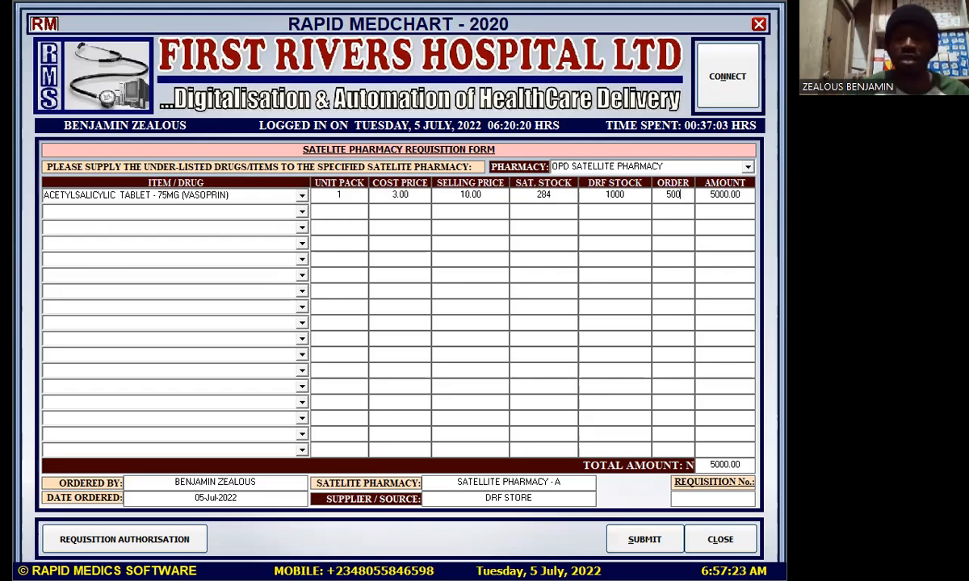
{"action": "key", "text": "BackSpace"}
{"action": "key", "text": "BackSpace"}
{"action": "key", "text": "BackSpace"}
{"action": "type", "text": "4678989"}
{"action": "key", "text": "BackSpace"}
{"action": "key", "text": "BackSpace"}
{"action": "key", "text": "BackSpace"}
{"action": "key", "text": "BackSpace"}
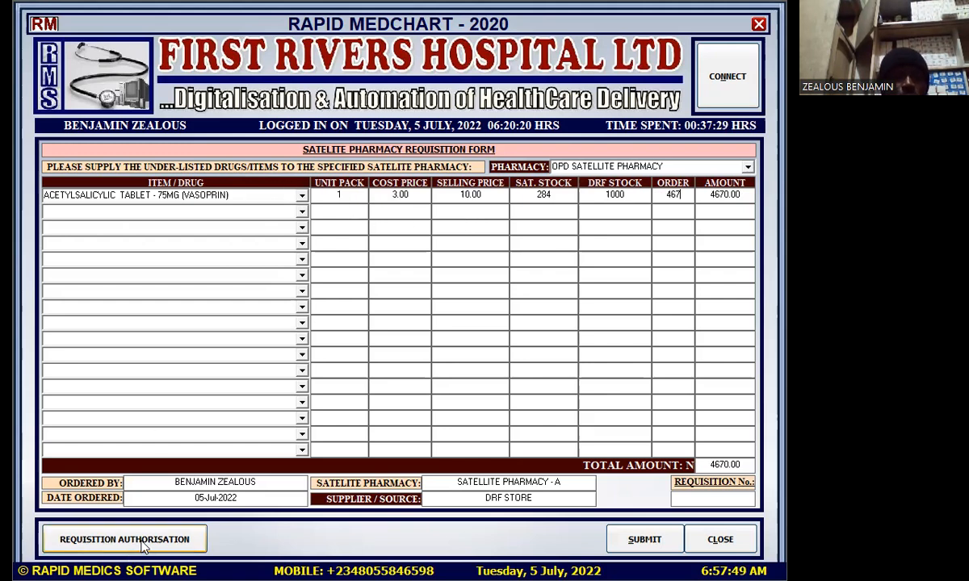
Change row 1 to Cough Syrup (Expectorant) and replace the order quantity 467 with 10
{"action": "left_click", "coordinate": [301, 199]}
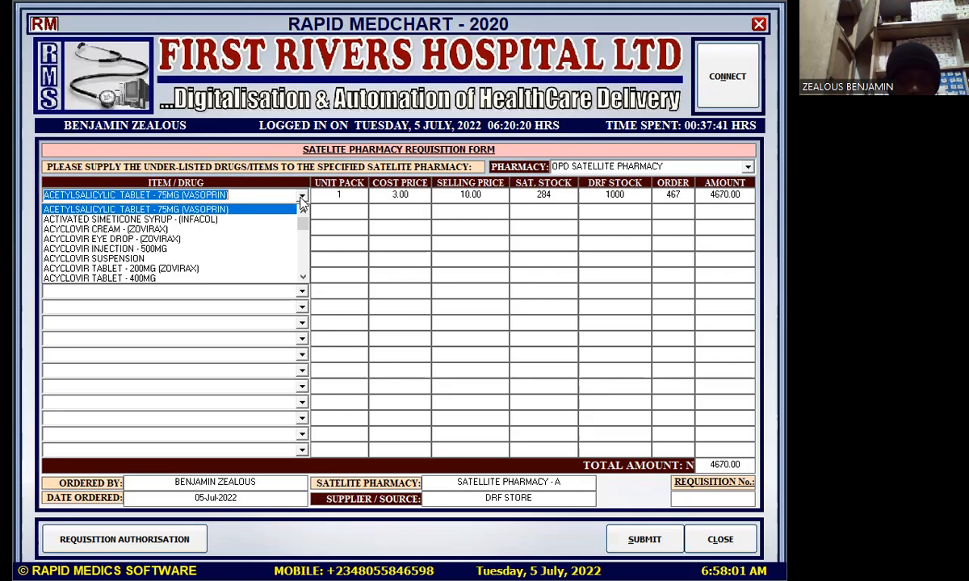
{"action": "type", "text": "c"}
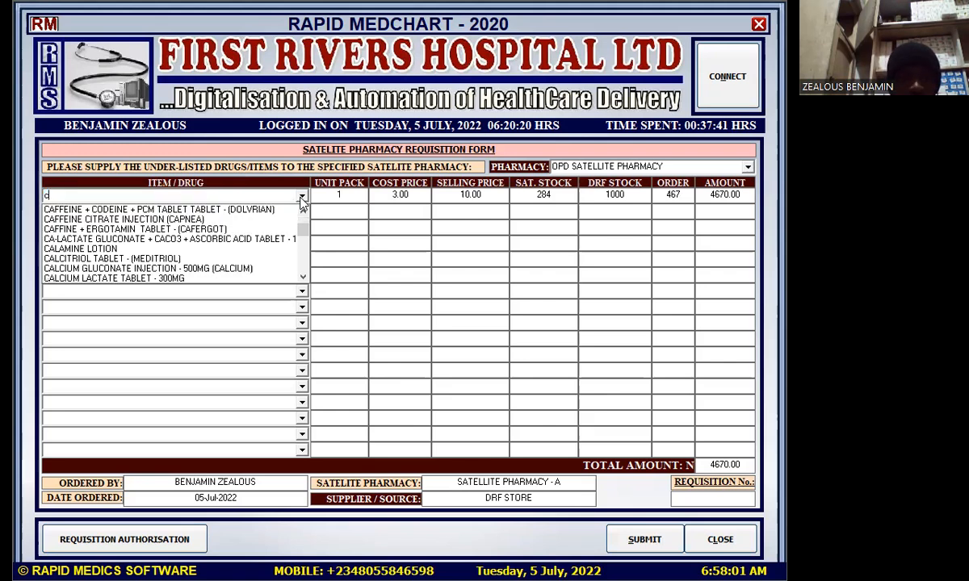
{"action": "type", "text": "ough"}
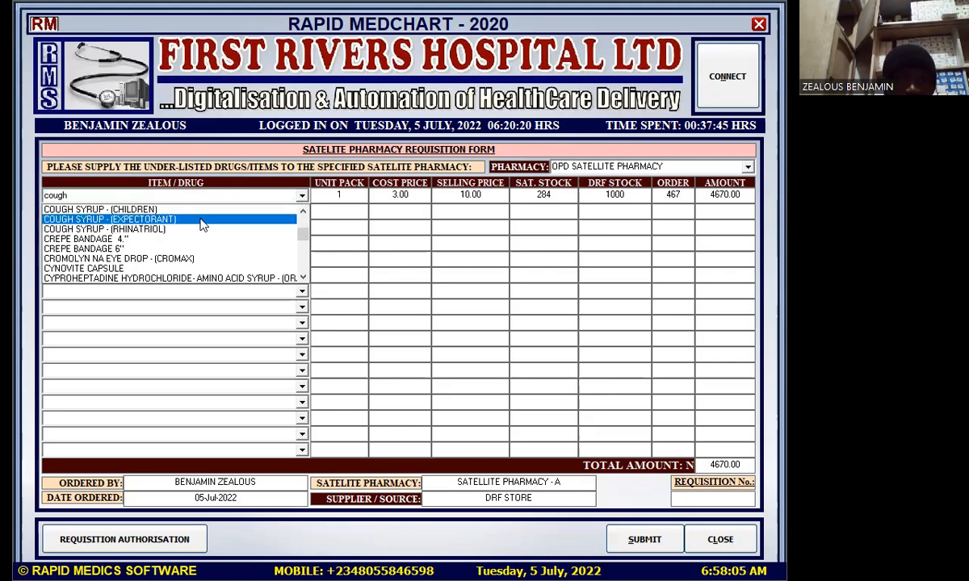
{"action": "left_click", "coordinate": [192, 218]}
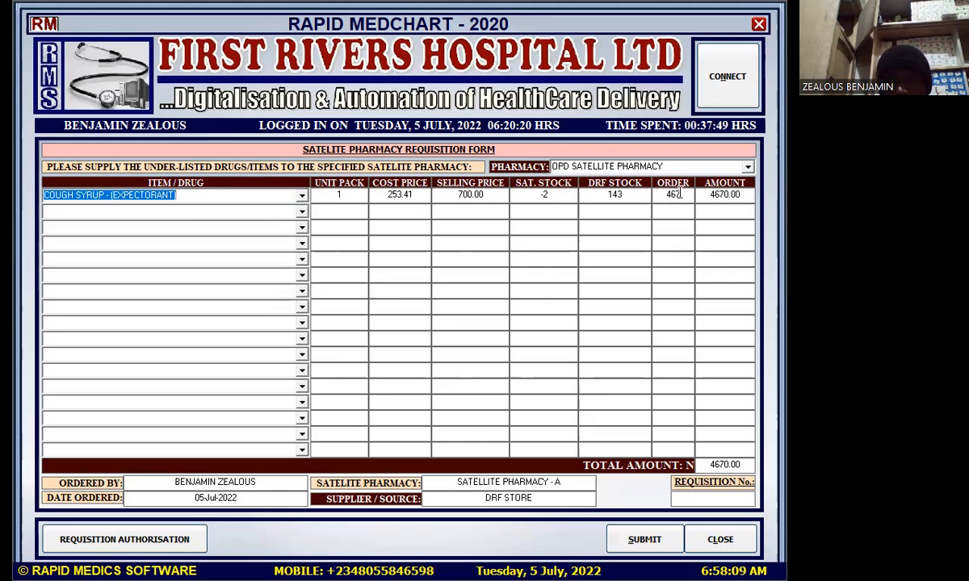
{"action": "left_click_drag", "start_coordinate": [685, 194], "coordinate": [663, 197]}
{"action": "type", "text": "10"}
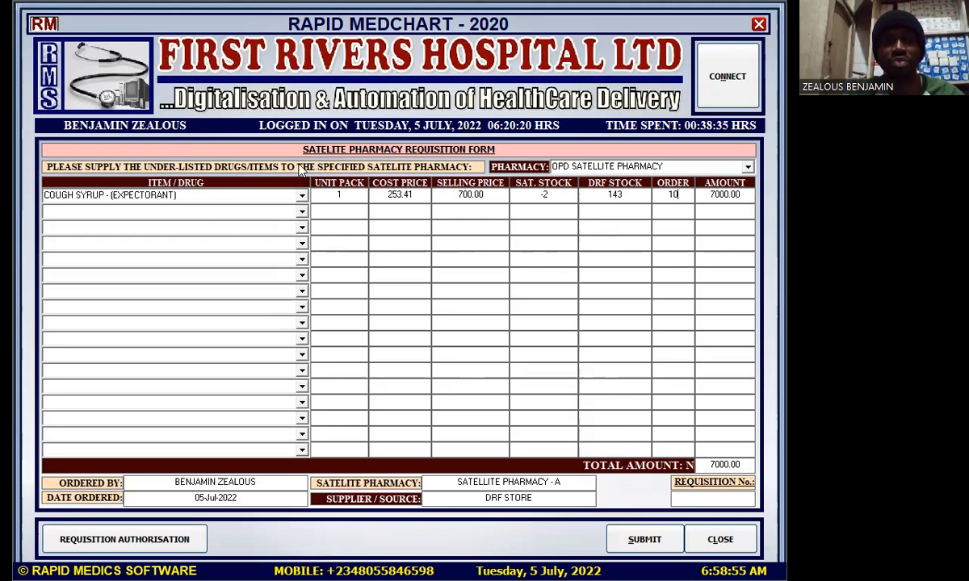
{"action": "left_click", "coordinate": [301, 212]}
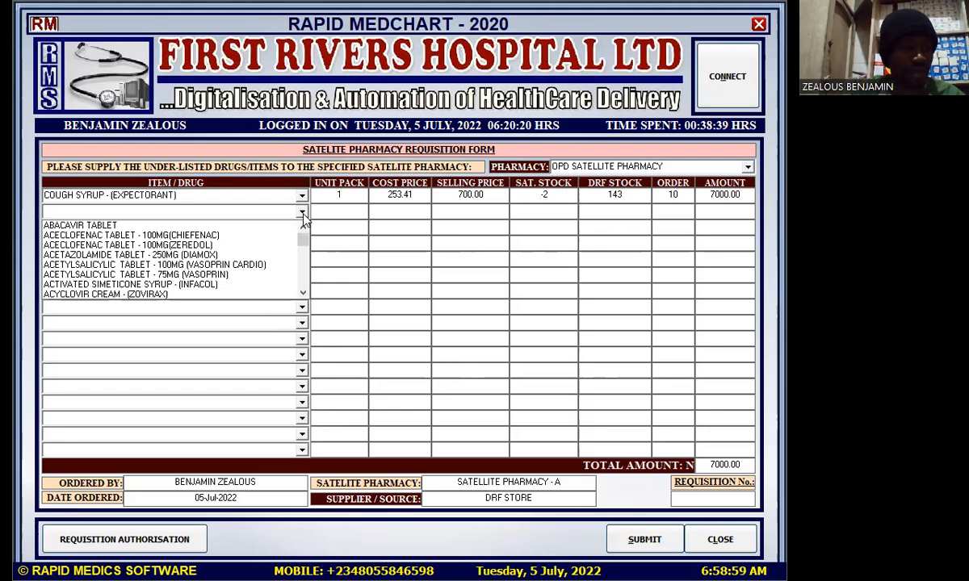
Add Loratidine Tablet 10mg (Loratyn) as the second line with an order of 500
{"action": "type", "text": "l"}
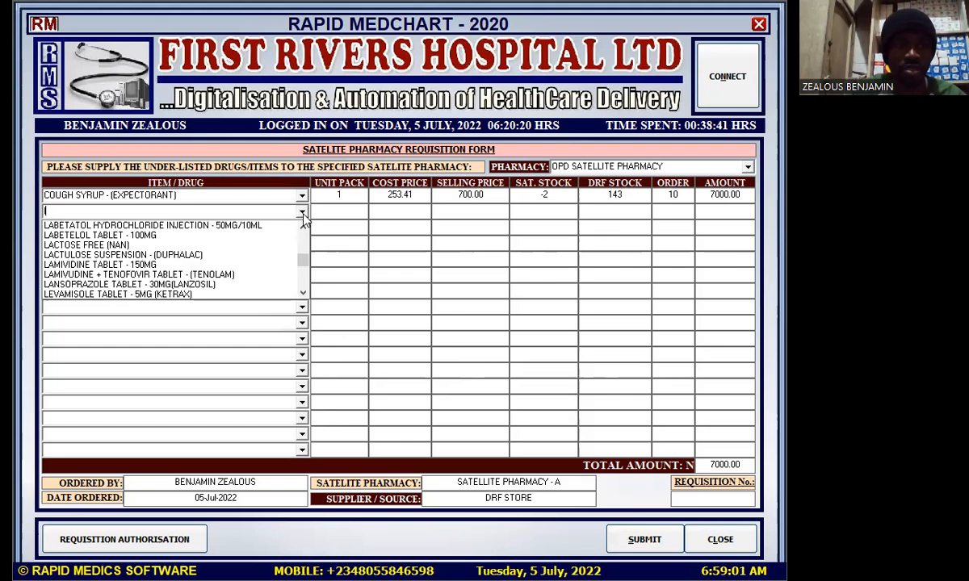
{"action": "type", "text": "o"}
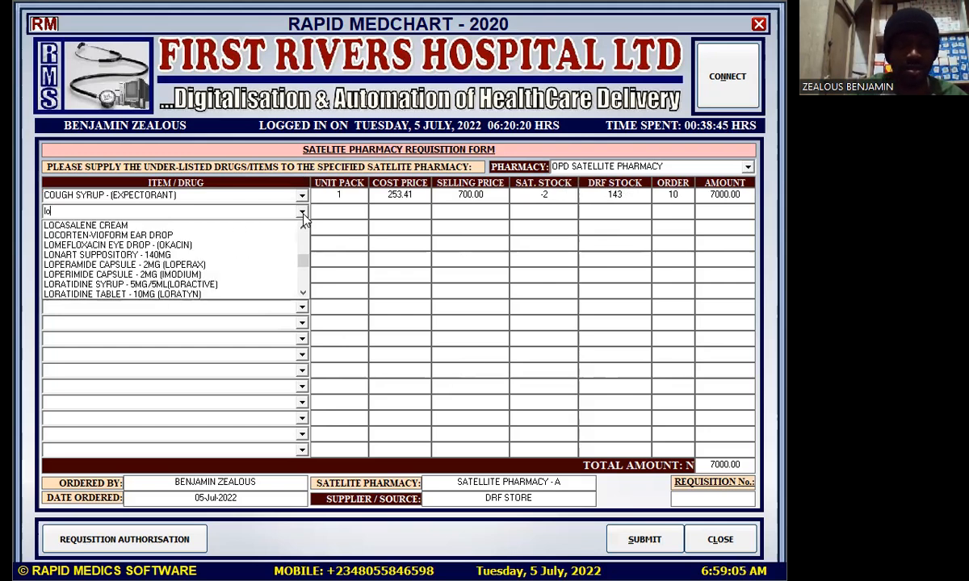
{"action": "type", "text": "r"}
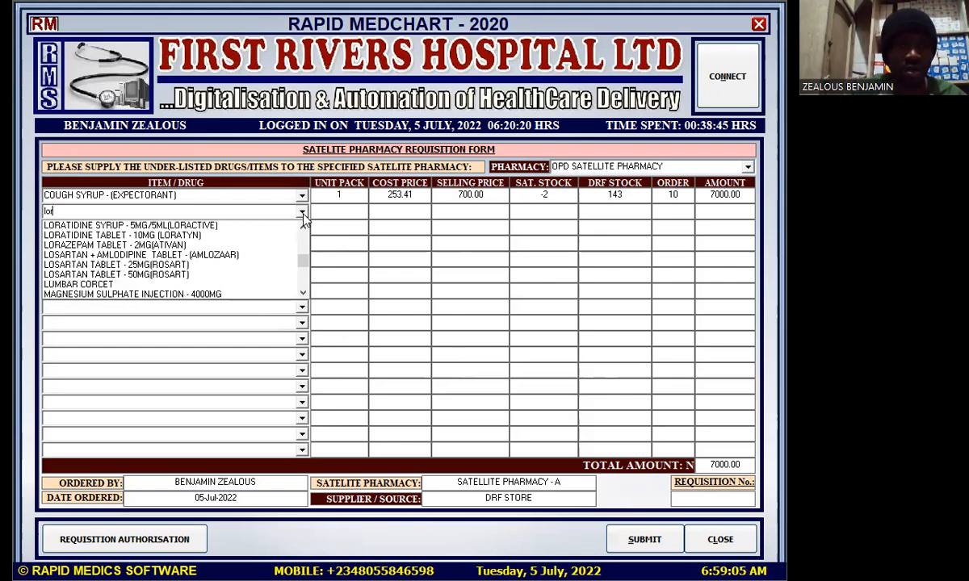
{"action": "left_click", "coordinate": [224, 235]}
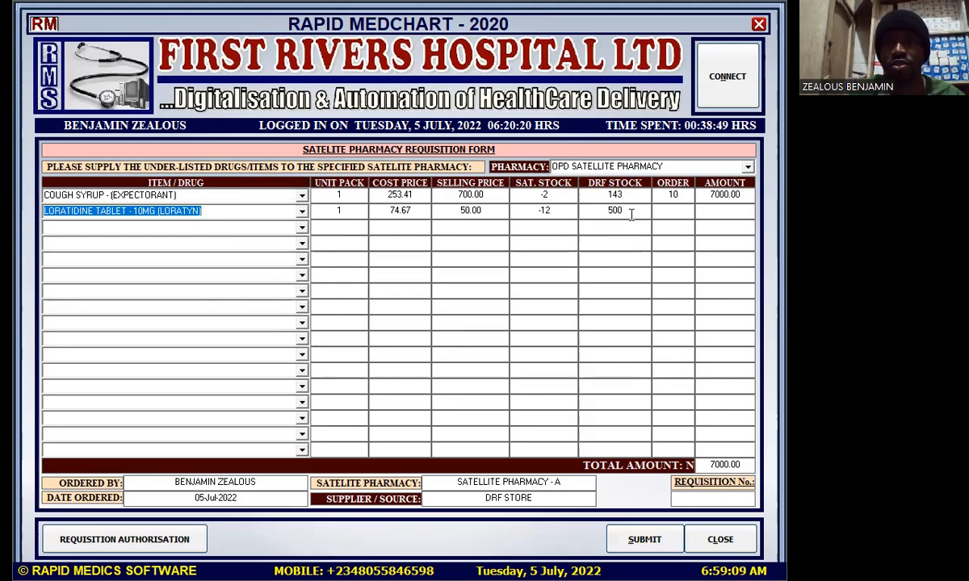
{"action": "left_click", "coordinate": [668, 209]}
{"action": "type", "text": "500"}
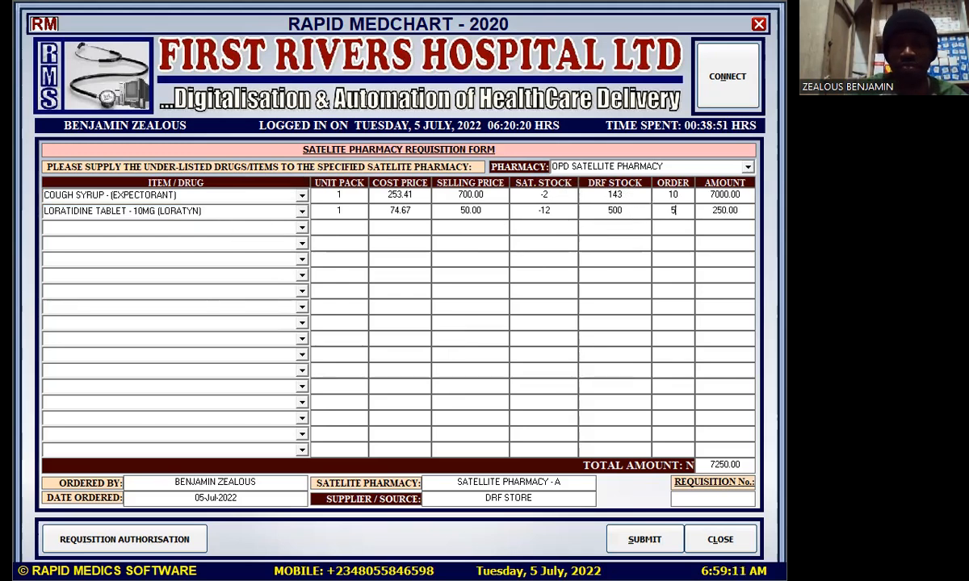
Add Dextrose saline infusion 5% 500ML in row 3 with an order of 20
{"action": "left_click", "coordinate": [301, 229]}
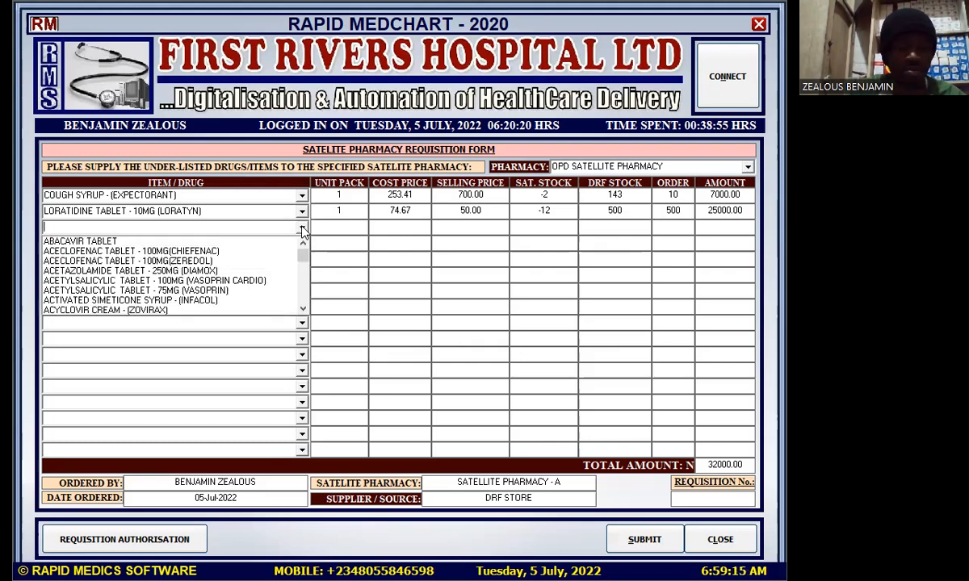
{"action": "type", "text": "de"}
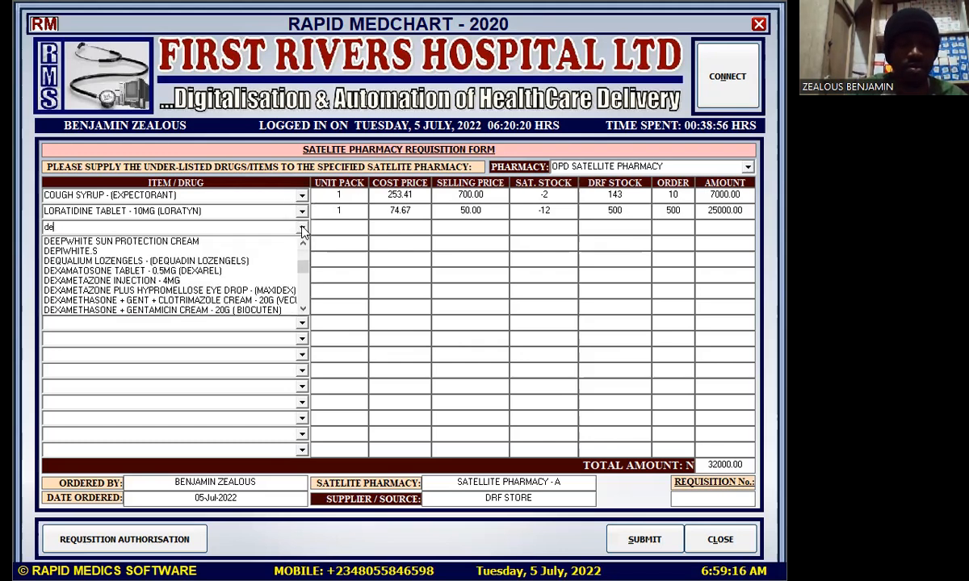
{"action": "type", "text": "xtr"}
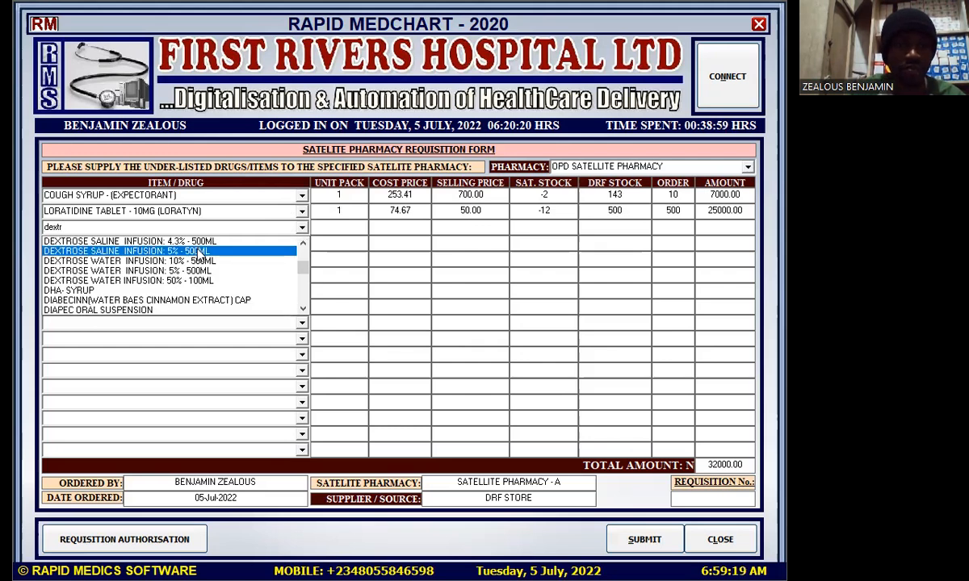
{"action": "left_click", "coordinate": [197, 252]}
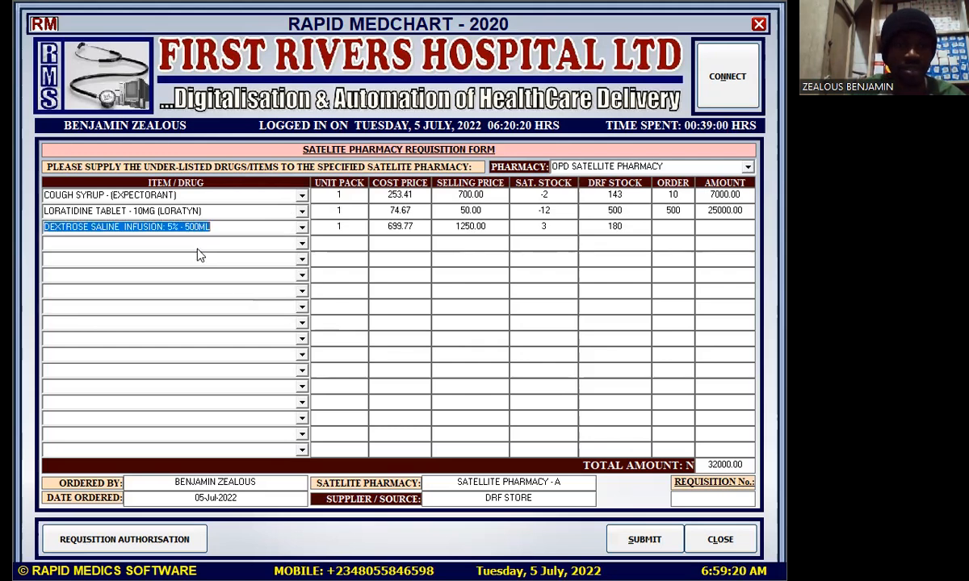
{"action": "left_click", "coordinate": [685, 229]}
{"action": "type", "text": "3"}
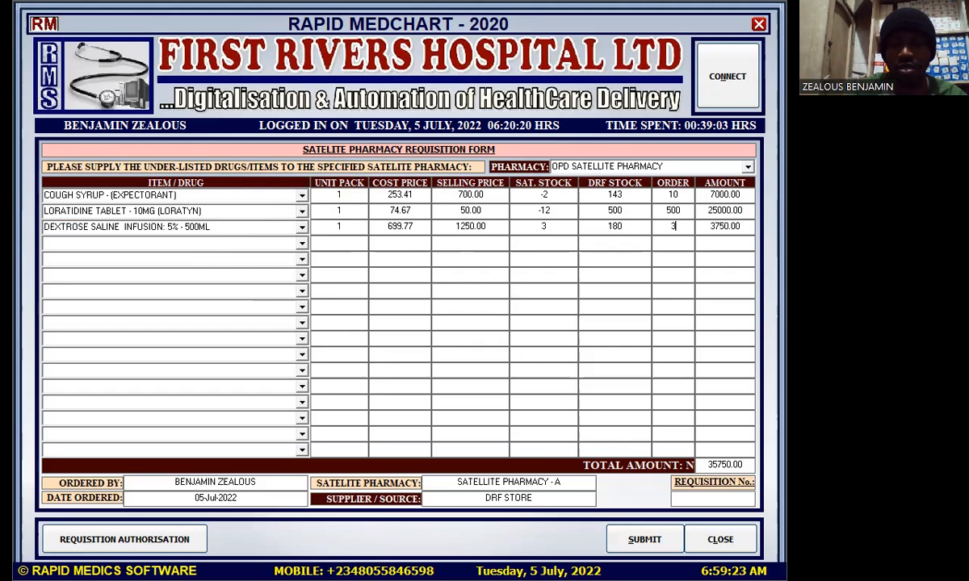
{"action": "key", "text": "BackSpace"}
{"action": "type", "text": "20"}
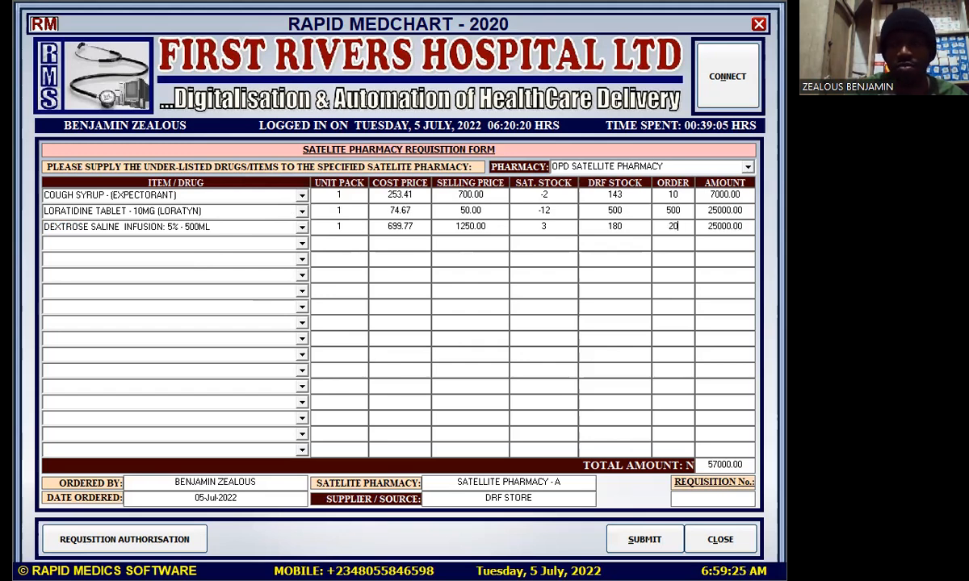
Add Amoxicillin + Clavulanic acid 625MG tablets in row 4, ordering 140
{"action": "left_click", "coordinate": [302, 243]}
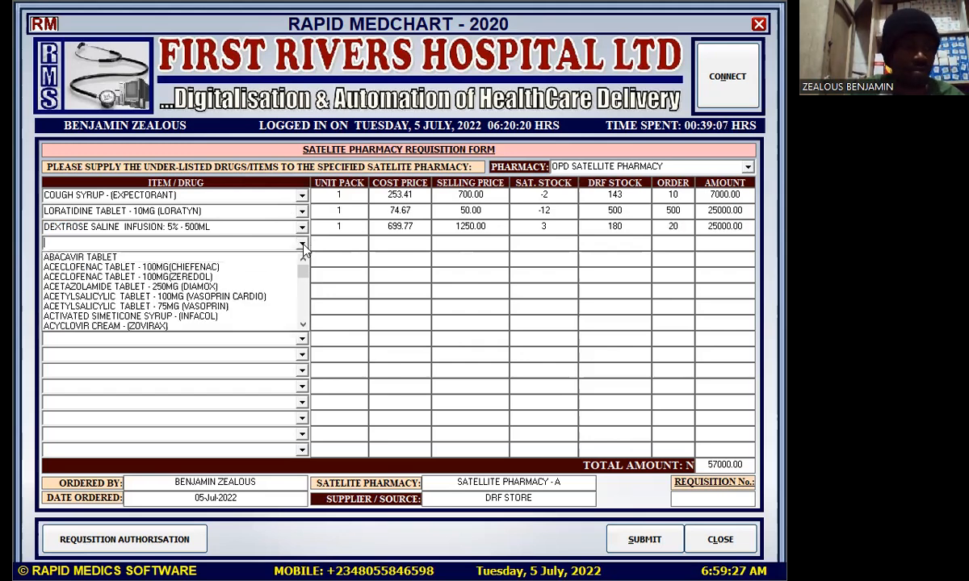
{"action": "type", "text": "a"}
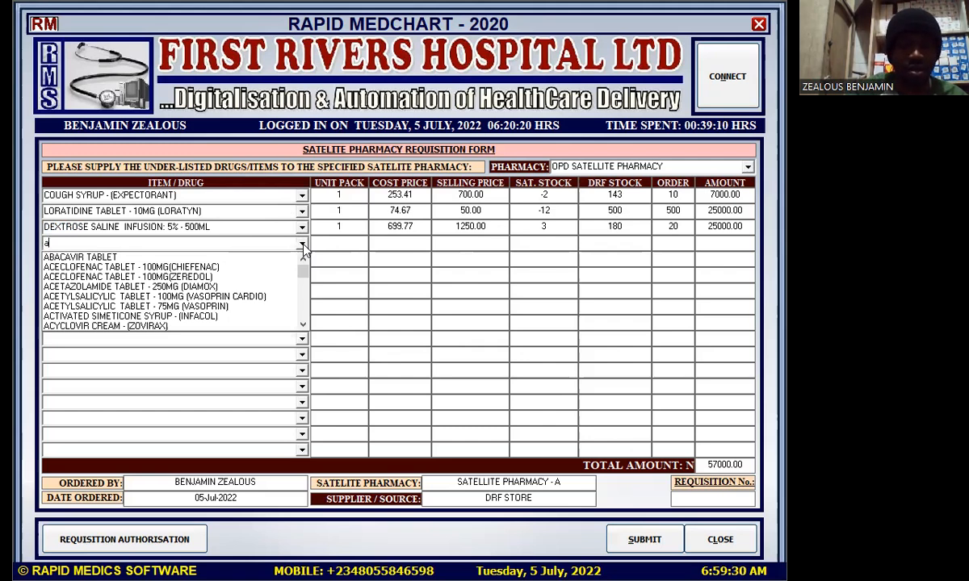
{"action": "type", "text": "mox"}
{"action": "left_click", "coordinate": [230, 323]}
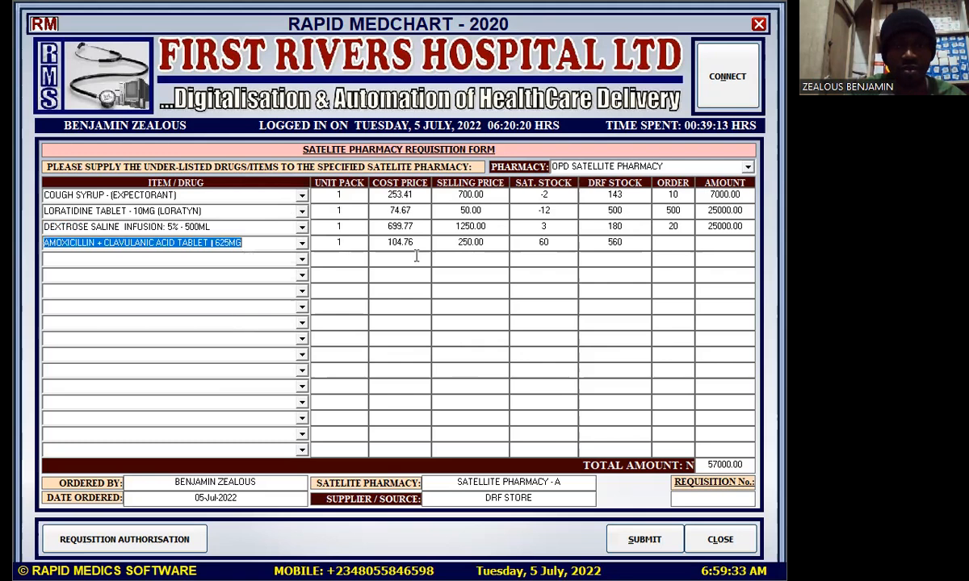
{"action": "left_click", "coordinate": [670, 243]}
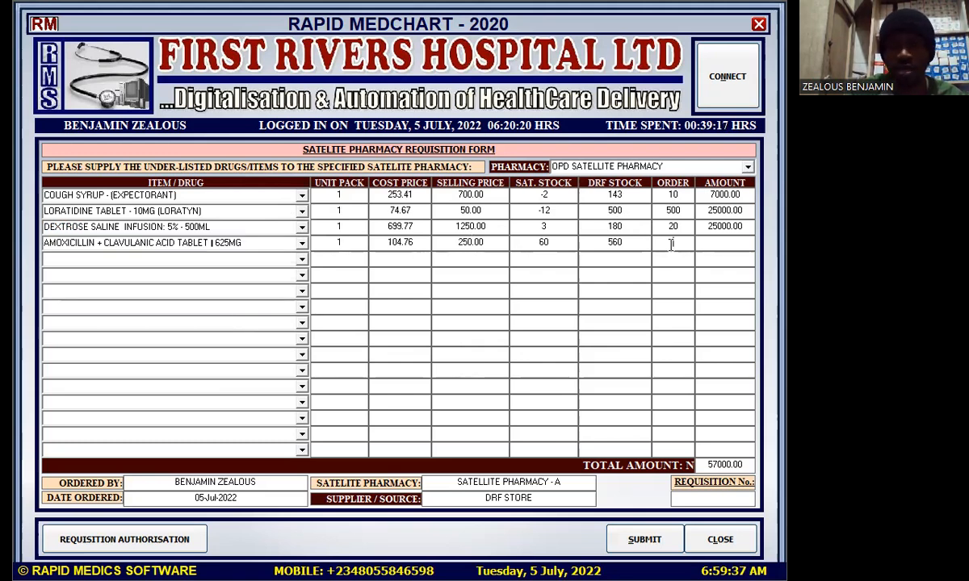
{"action": "type", "text": "140"}
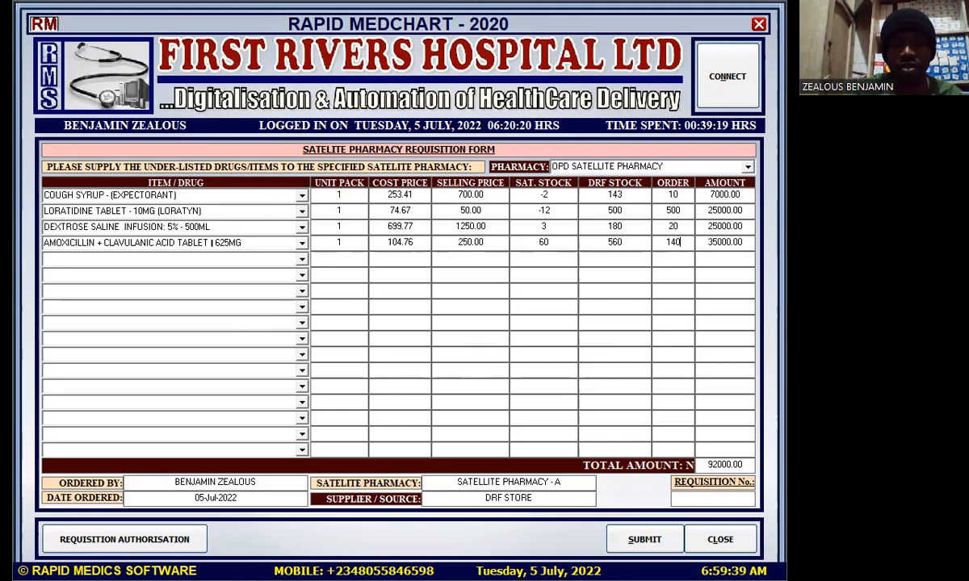
{"action": "left_click", "coordinate": [303, 262]}
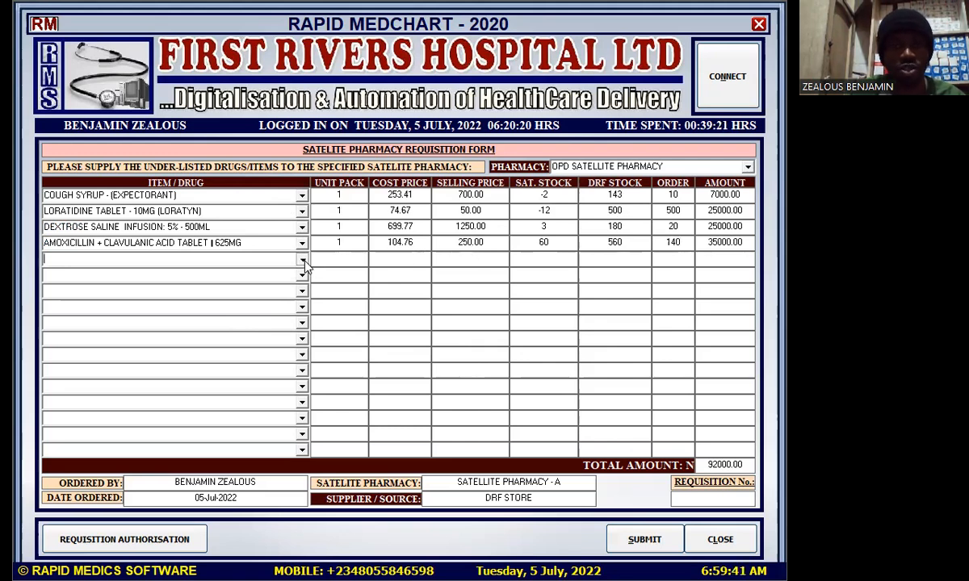
Add Chymotrypsin/Trpsin 50,000U tablets in row 5, ordering 150
{"action": "left_click", "coordinate": [304, 261]}
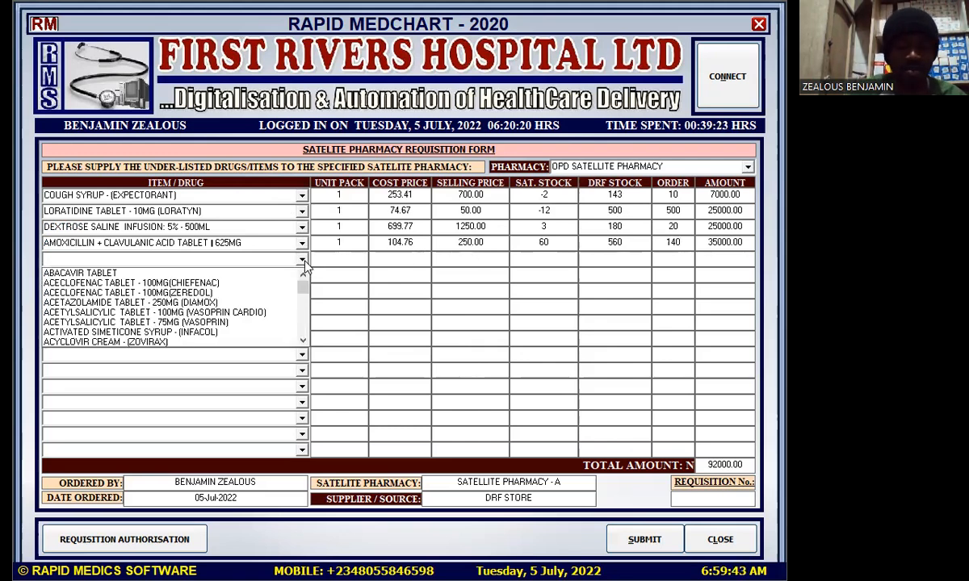
{"action": "type", "text": "c"}
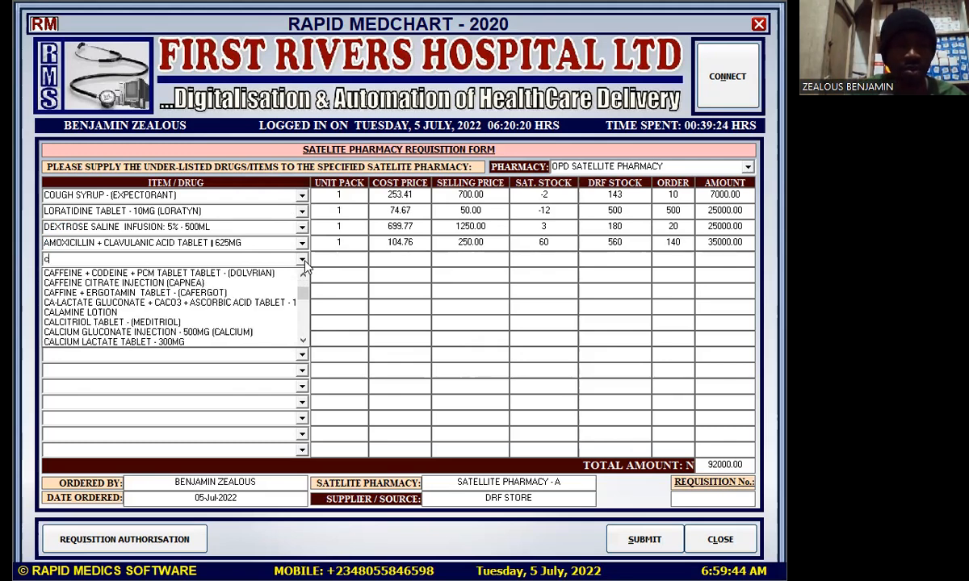
{"action": "type", "text": "hy"}
{"action": "left_click", "coordinate": [213, 275]}
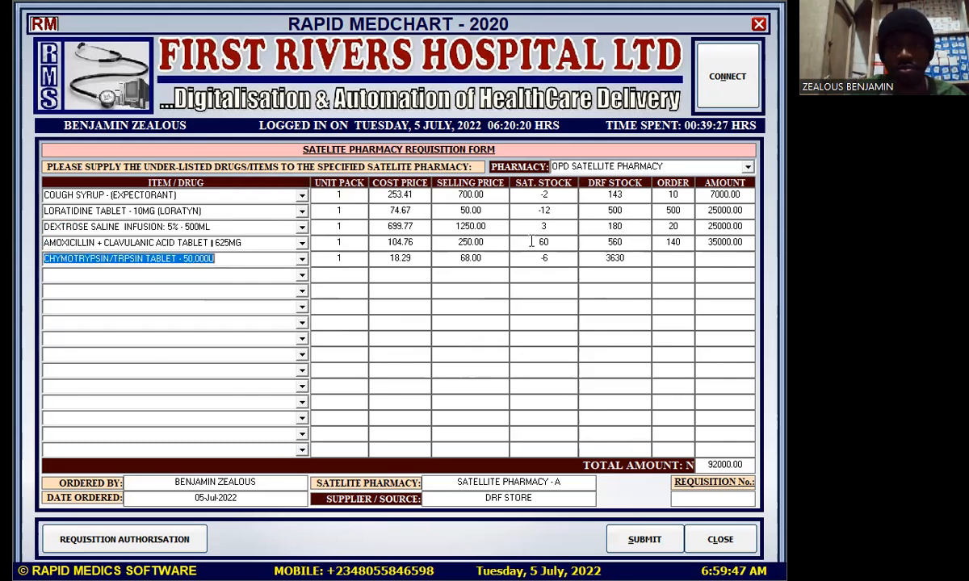
{"action": "left_click", "coordinate": [665, 258]}
{"action": "type", "text": "150"}
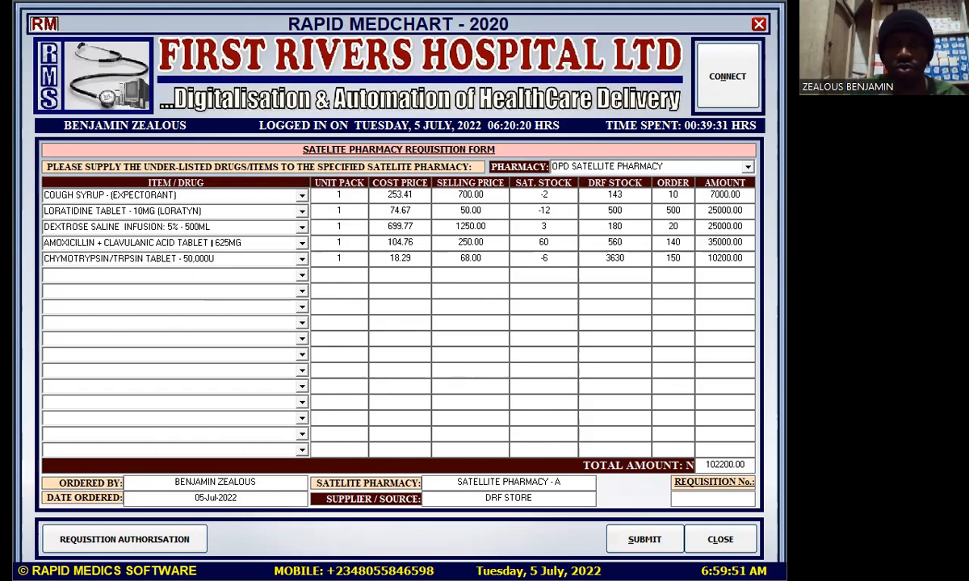
{"action": "left_click", "coordinate": [302, 275]}
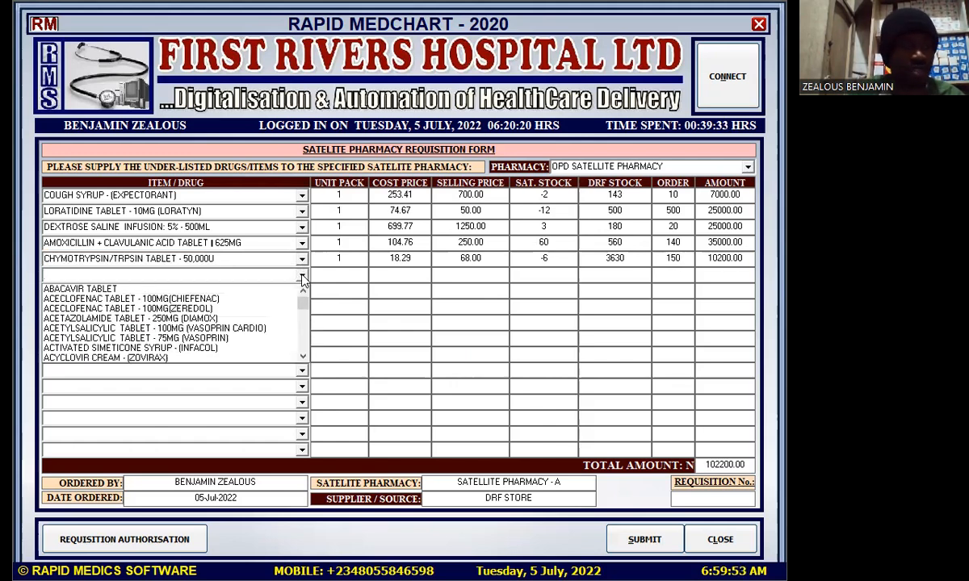
Add the Artemeter + Lumefantrine 80/480mg capsule in row 6 with an order of 240
{"action": "type", "text": "art"}
{"action": "key", "text": "Down"}
{"action": "key", "text": "Return"}
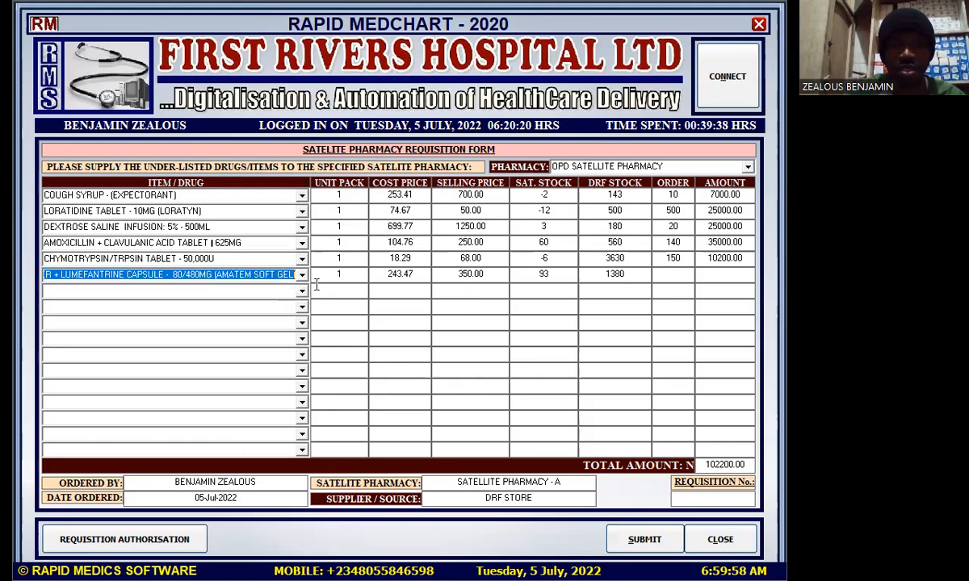
{"action": "left_click", "coordinate": [668, 276]}
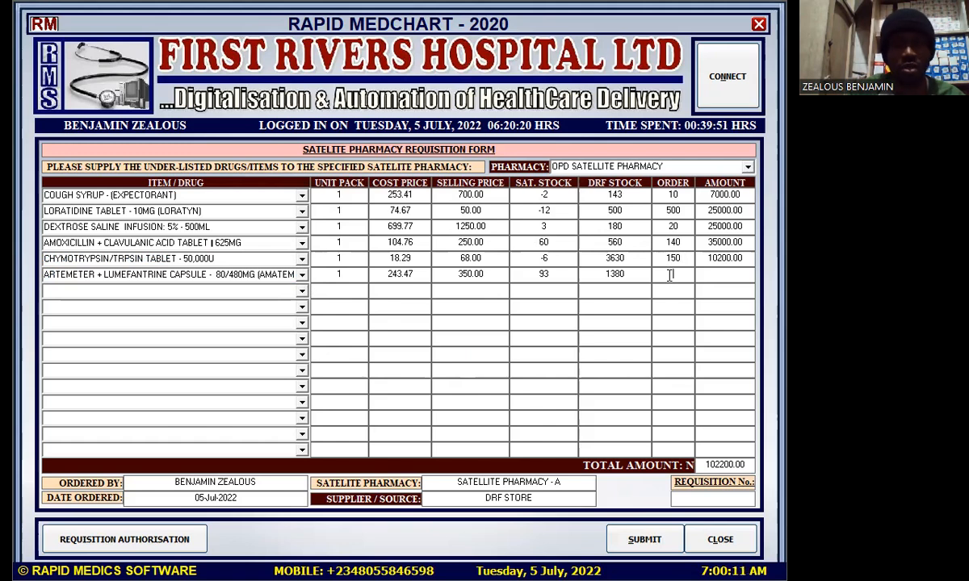
{"action": "type", "text": "240"}
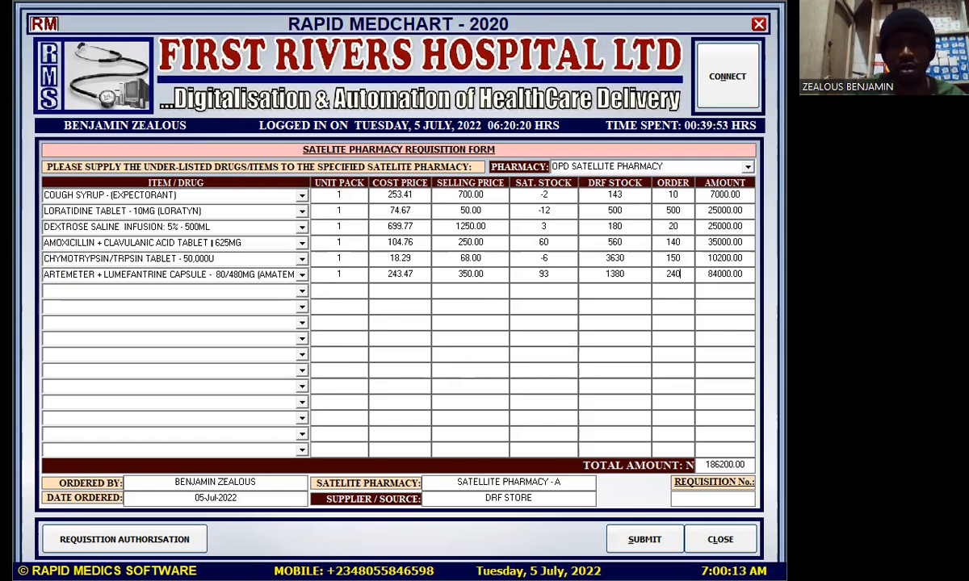
Add GAUZE as the next item with an order of 1
{"action": "left_click", "coordinate": [303, 292]}
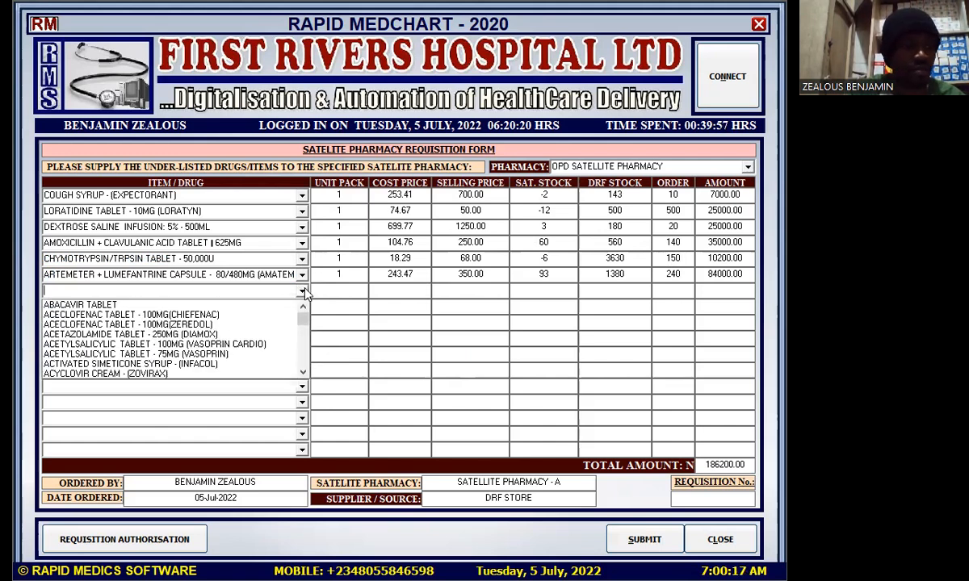
{"action": "type", "text": "g"}
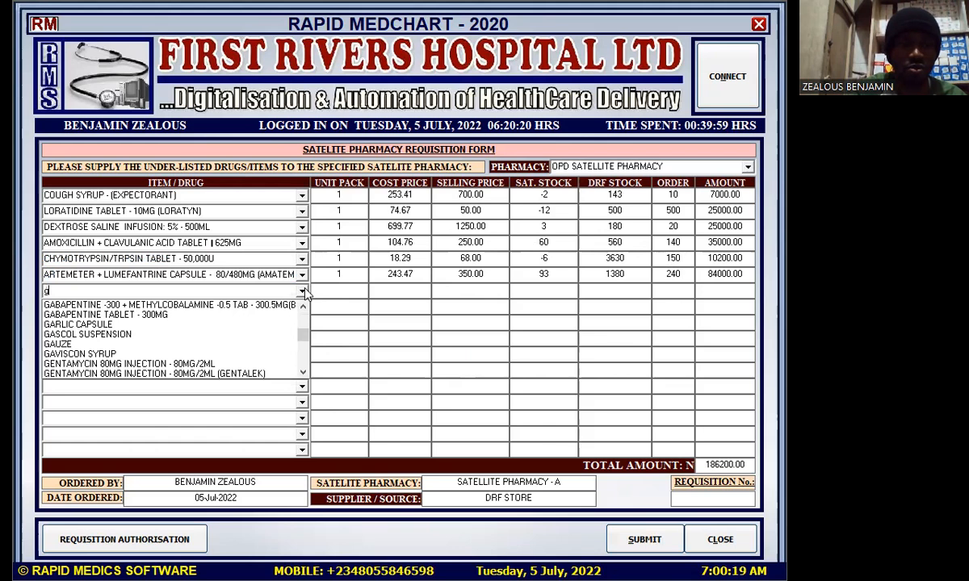
{"action": "left_click", "coordinate": [121, 344]}
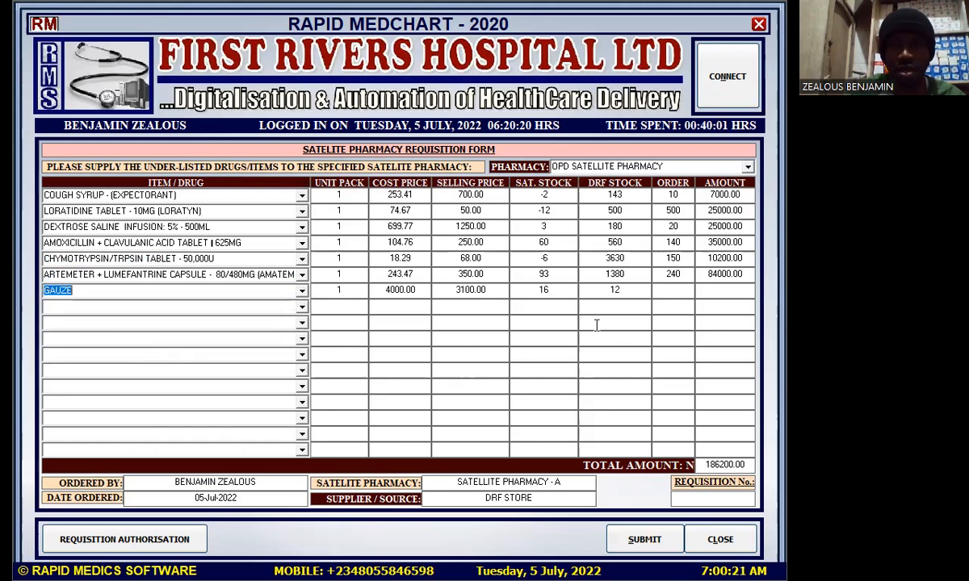
{"action": "left_click", "coordinate": [676, 290]}
{"action": "type", "text": "1"}
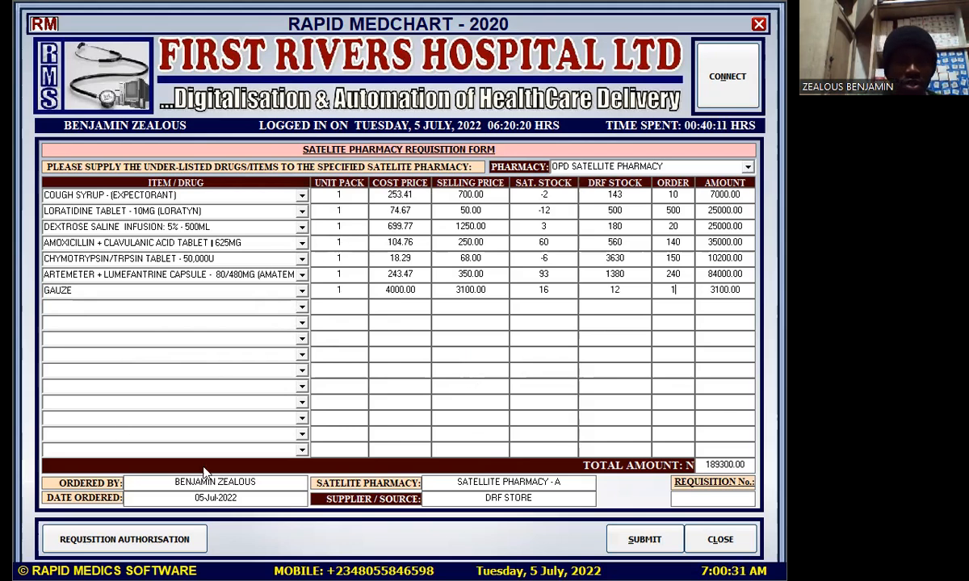
{"action": "left_click", "coordinate": [649, 542]}
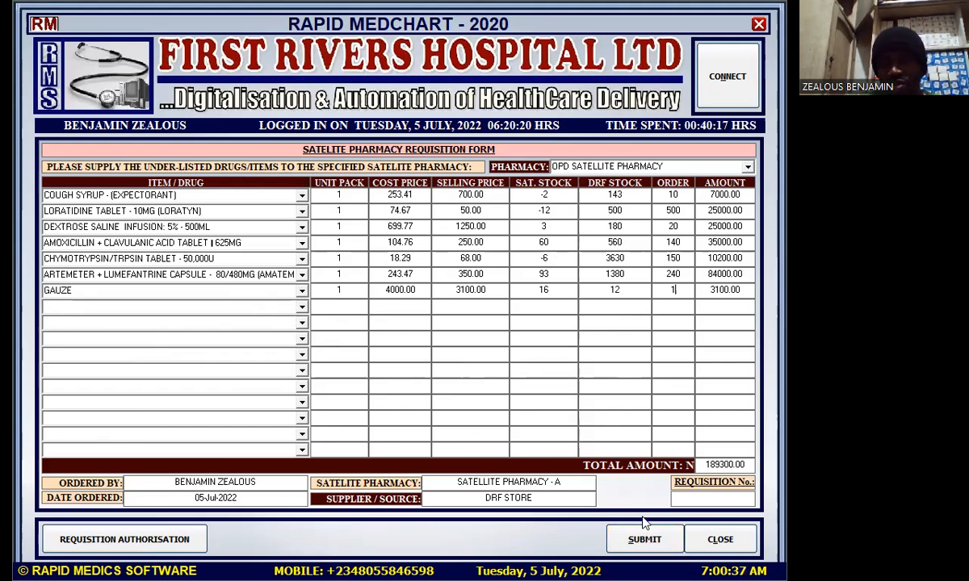
Submit the requisition, acknowledge the success message, and highlight the new requisition number
{"action": "left_click", "coordinate": [644, 540]}
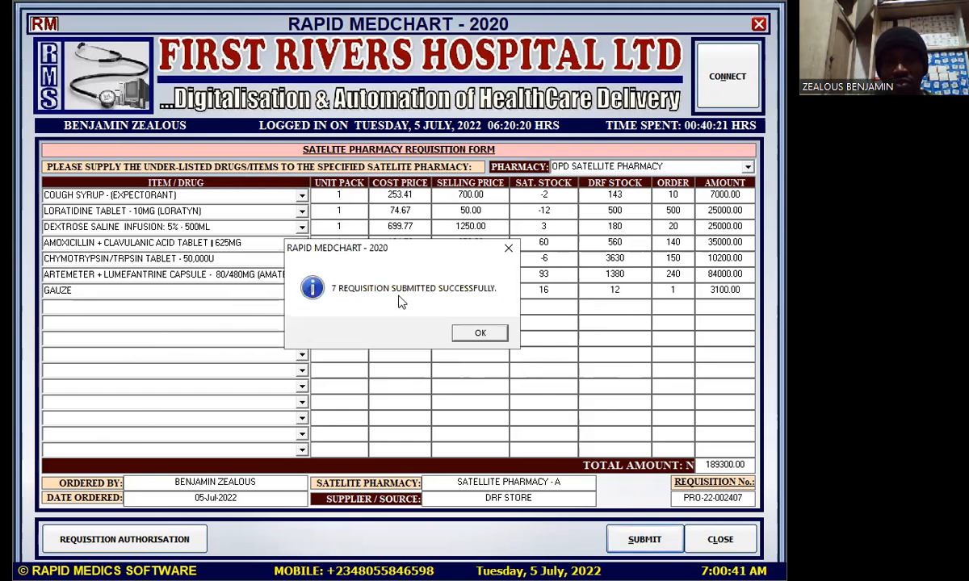
{"action": "left_click", "coordinate": [479, 334]}
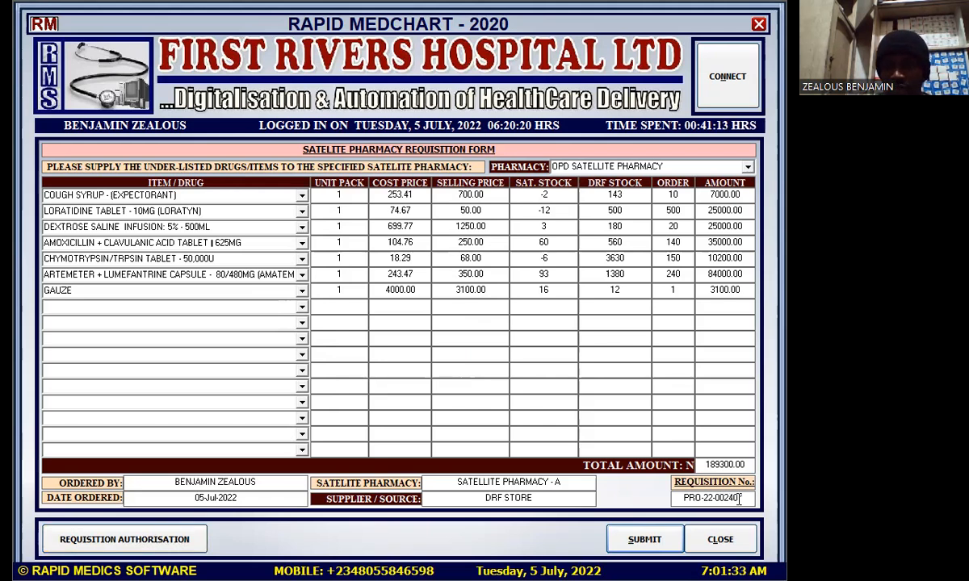
{"action": "left_click_drag", "start_coordinate": [744, 497], "coordinate": [675, 498]}
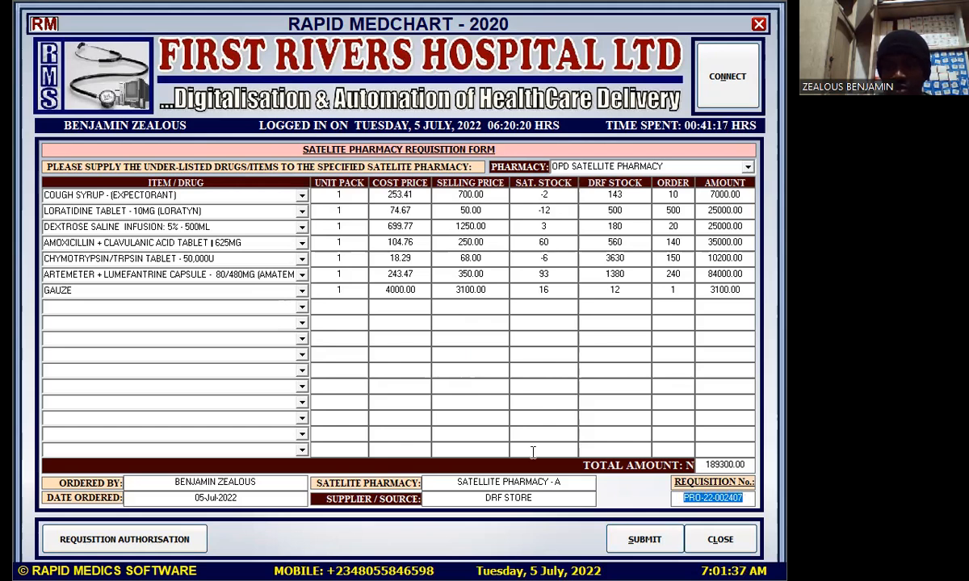
{"action": "left_click", "coordinate": [472, 431]}
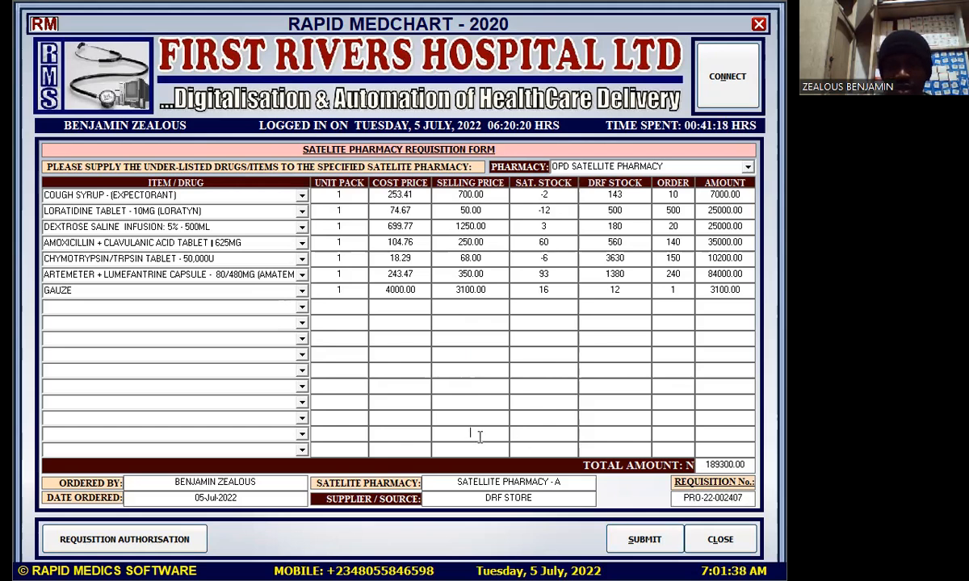
In Requisition Authorisation, select all seven lines and authorise the request, confirming with Yes
{"action": "left_click", "coordinate": [134, 542]}
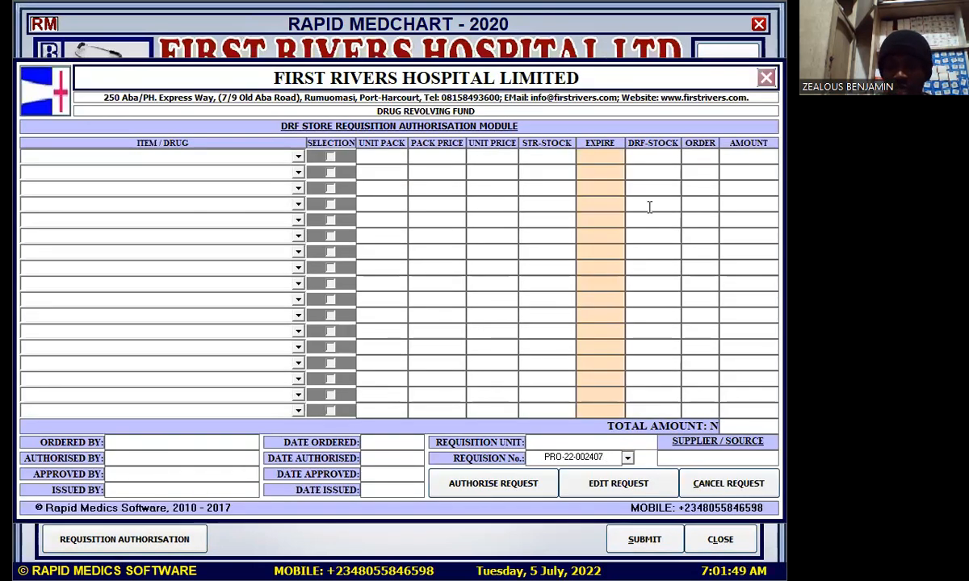
{"action": "left_click", "coordinate": [340, 144]}
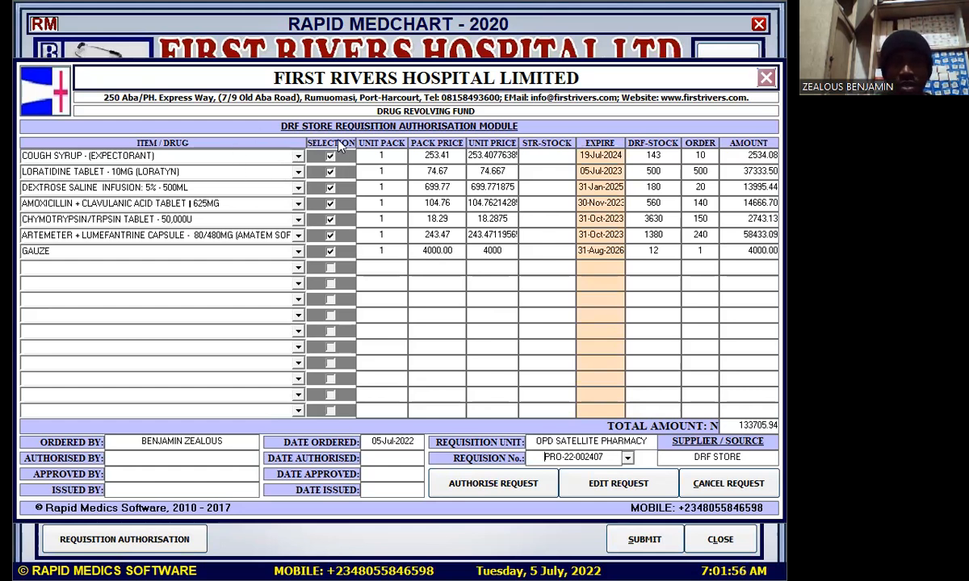
{"action": "left_click", "coordinate": [508, 491]}
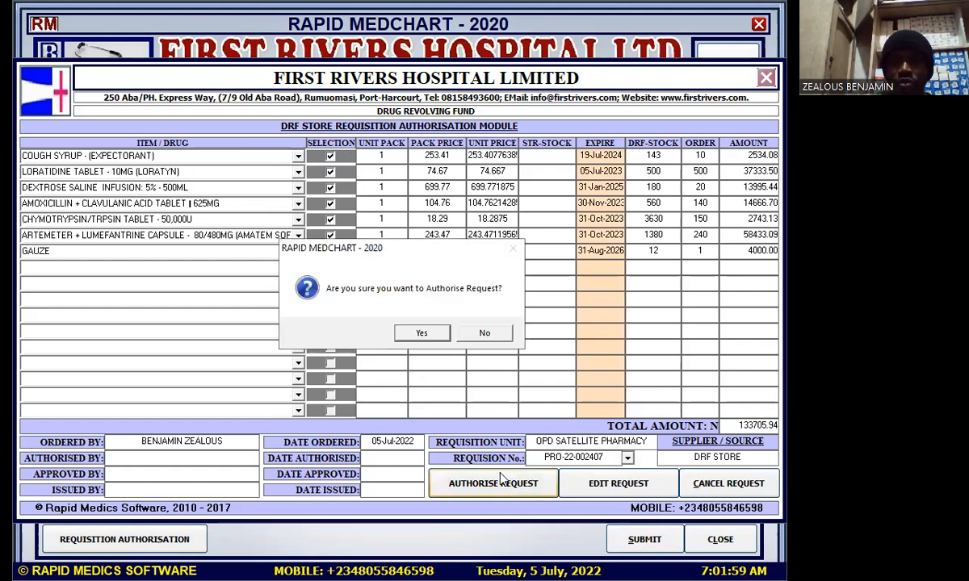
{"action": "left_click", "coordinate": [430, 339]}
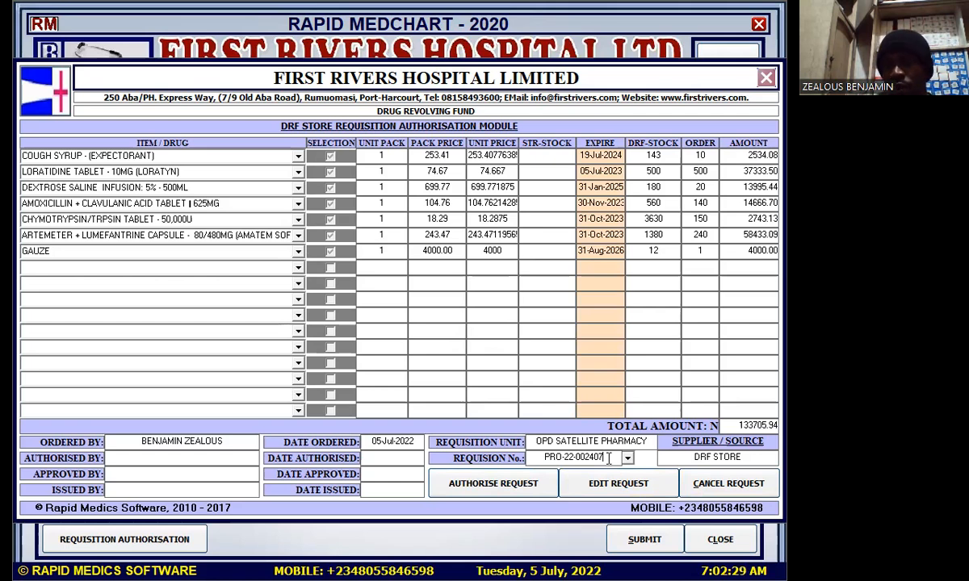
Change the requisition number's last digit from 7 to 6 and load that Methylated Spirit requisition
{"action": "key", "text": "BackSpace"}
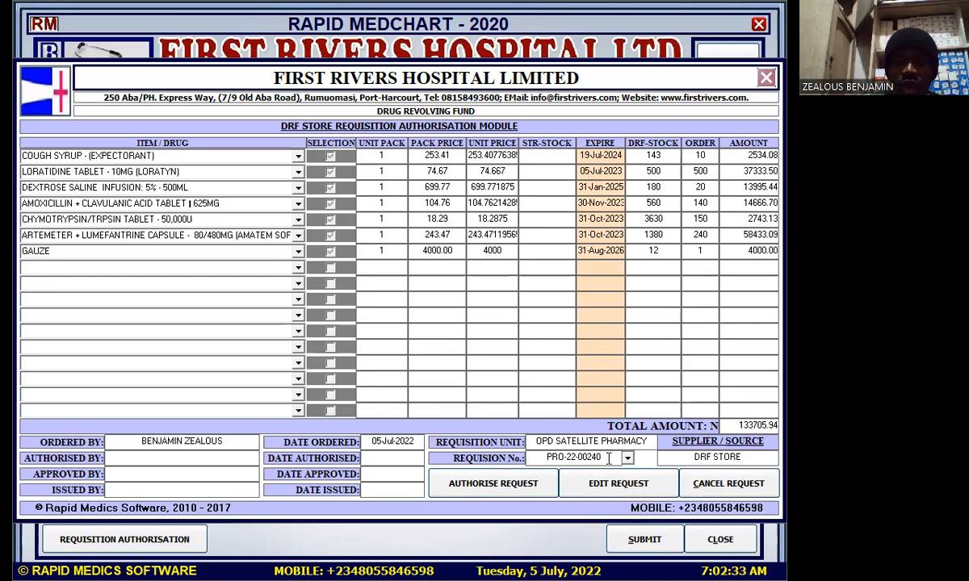
{"action": "type", "text": "6"}
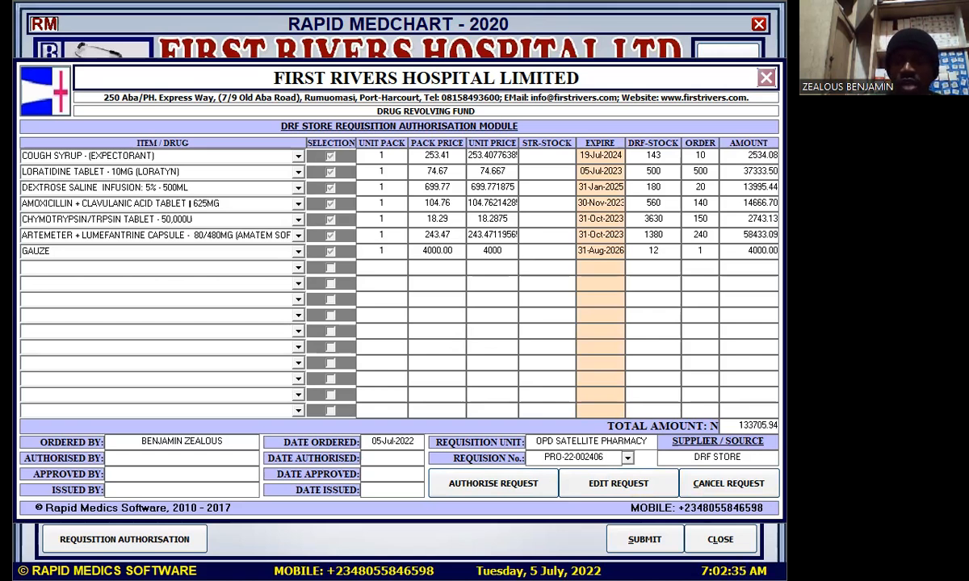
{"action": "mouse_move", "coordinate": [603, 458]}
{"action": "left_mouse_down"}
{"action": "mouse_move", "coordinate": [561, 458]}
{"action": "mouse_move", "coordinate": [598, 456]}
{"action": "left_mouse_up"}
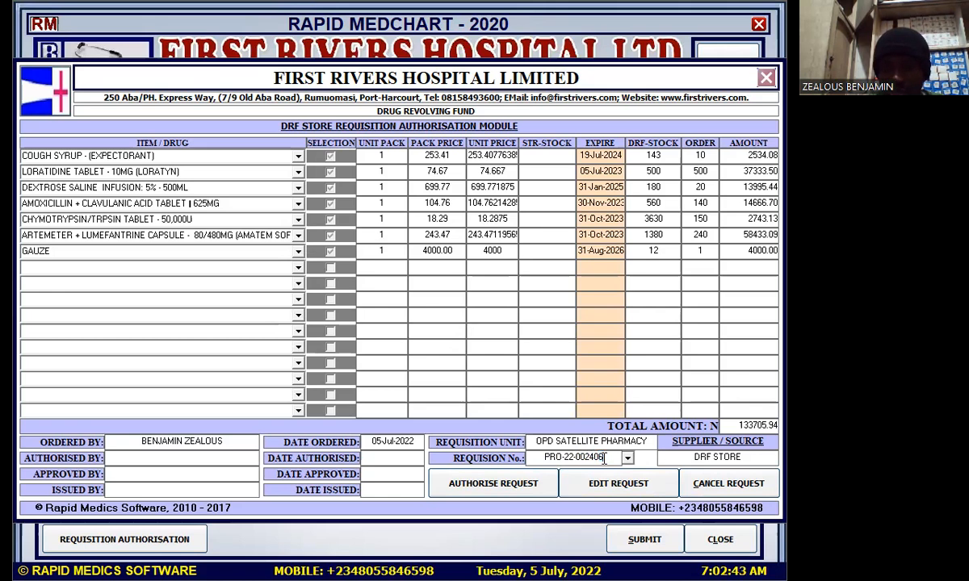
{"action": "key", "text": "Return"}
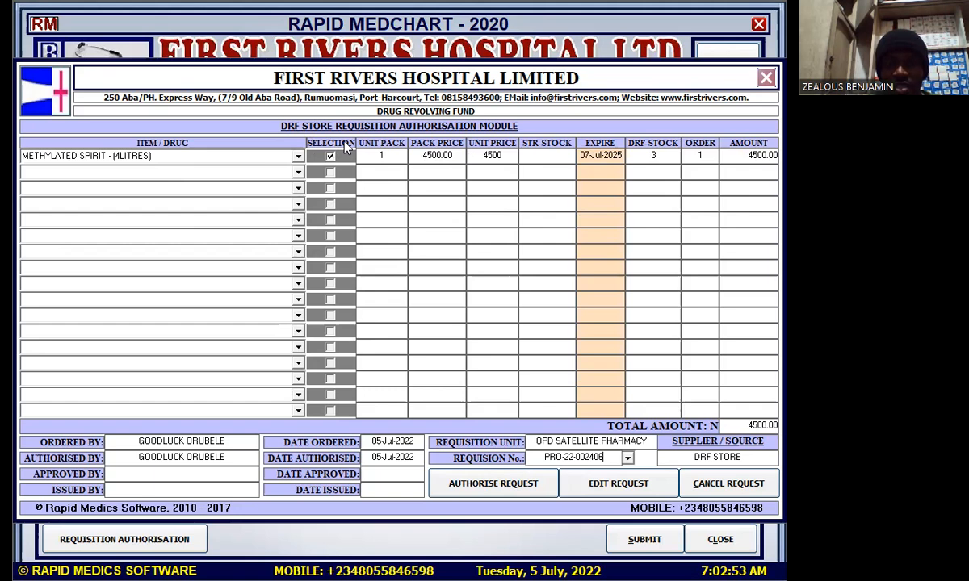
Authorise the selected METHYLATED SPIRIT request, confirm it, and acknowledge the completion message
{"action": "left_click", "coordinate": [504, 488]}
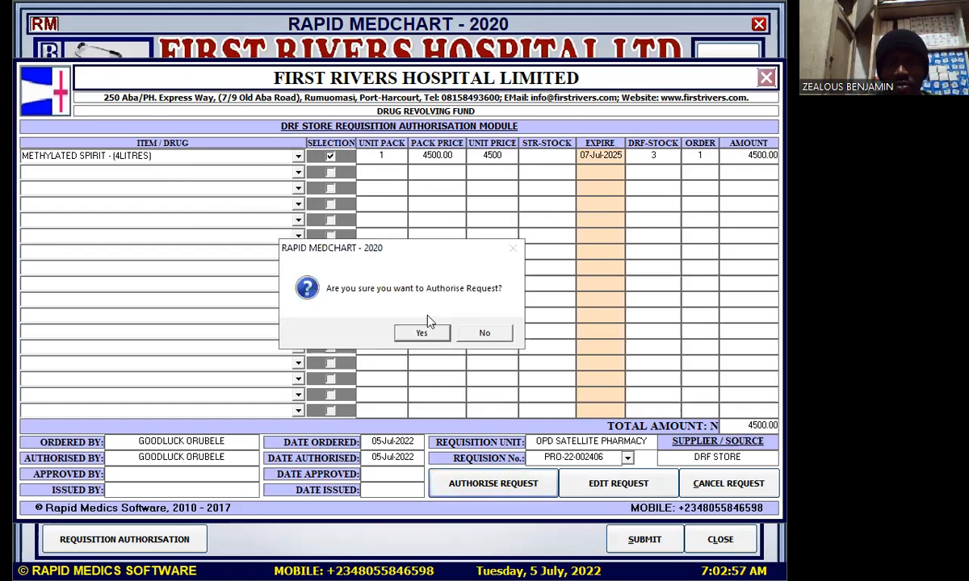
{"action": "left_click", "coordinate": [424, 336]}
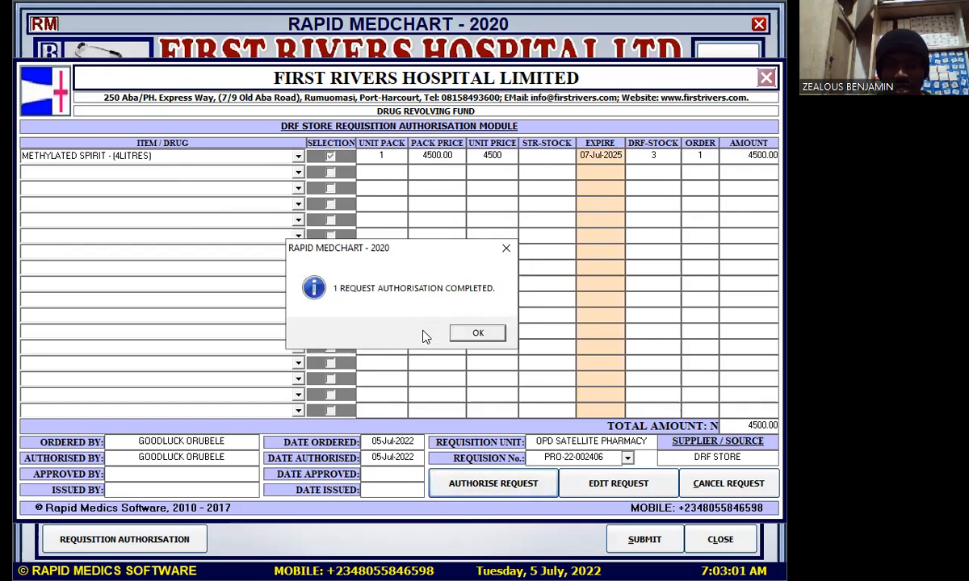
{"action": "left_click", "coordinate": [468, 335]}
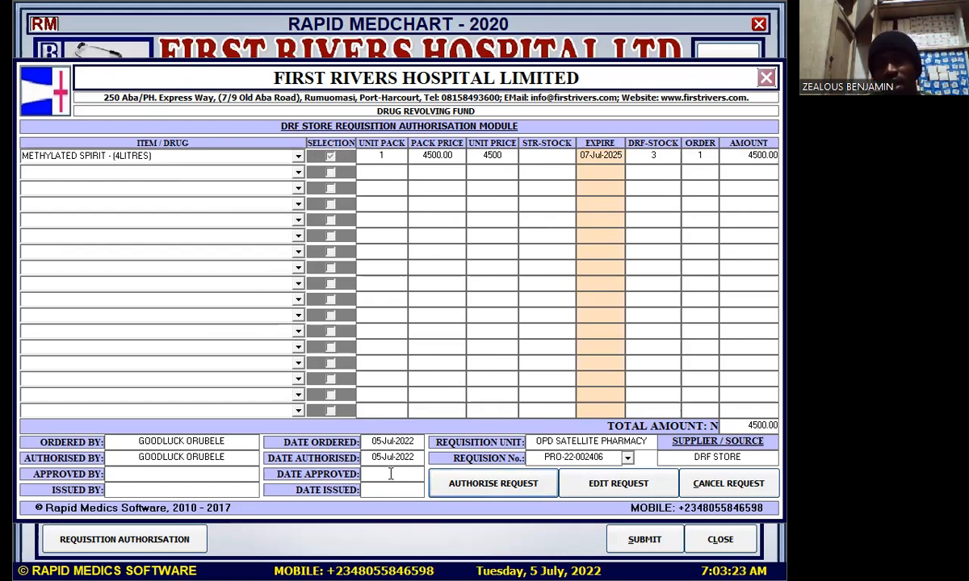
Close the requisition authorisation module and requisition form, then open tally card posting
{"action": "left_click", "coordinate": [765, 78]}
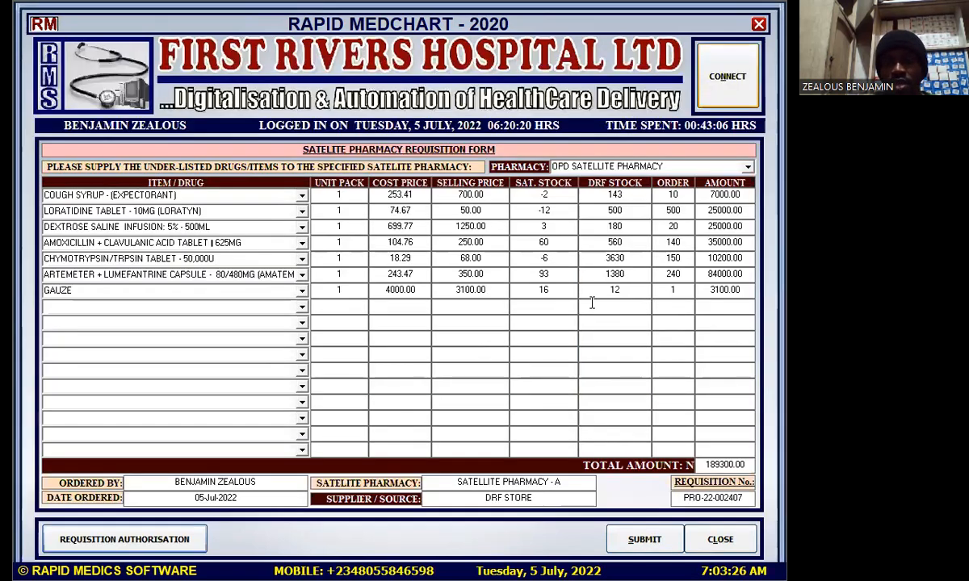
{"action": "left_click", "coordinate": [759, 27]}
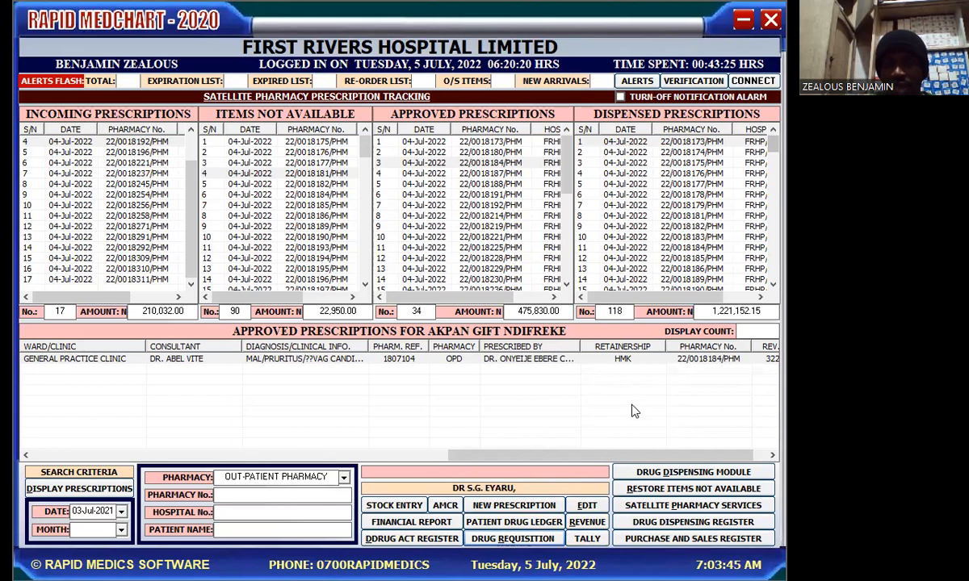
{"action": "left_click", "coordinate": [586, 538]}
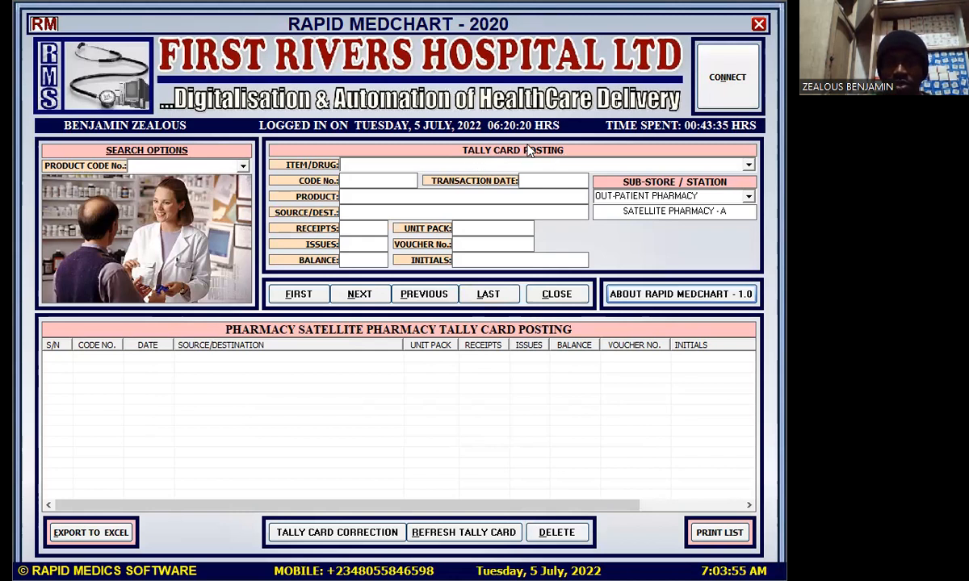
Search 'cou' in the Item/Drug list and load the COUGH SYRUP - (EXPECTORANT) tally card
{"action": "left_click", "coordinate": [749, 167]}
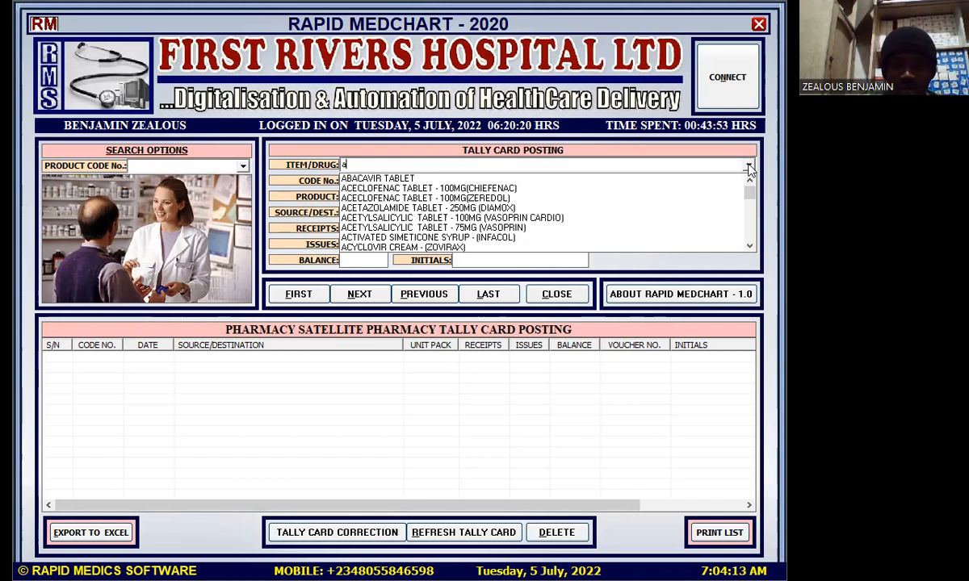
{"action": "type", "text": "mlo"}
{"action": "key", "text": "BackSpace"}
{"action": "key", "text": "BackSpace"}
{"action": "key", "text": "BackSpace"}
{"action": "key", "text": "BackSpace"}
{"action": "type", "text": "c"}
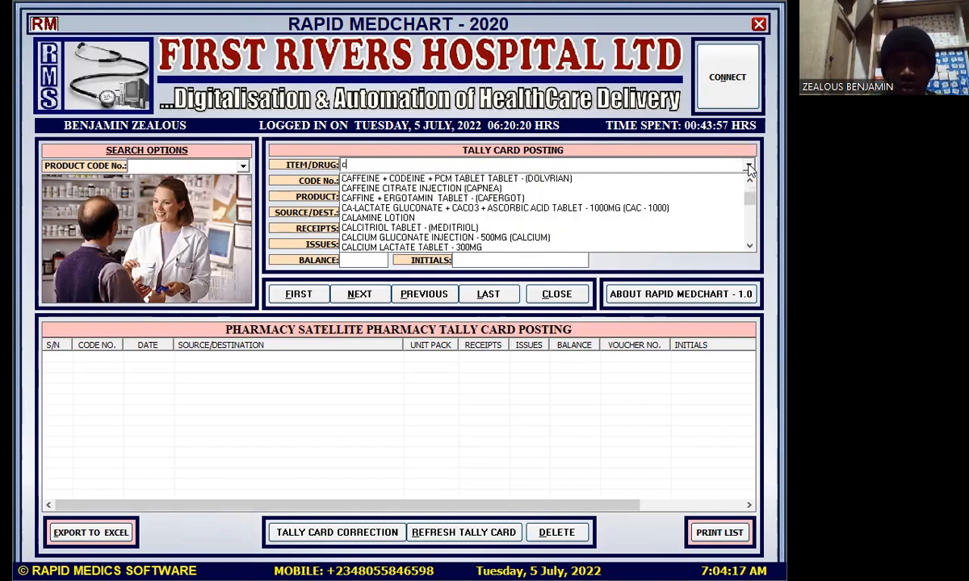
{"action": "type", "text": "ou"}
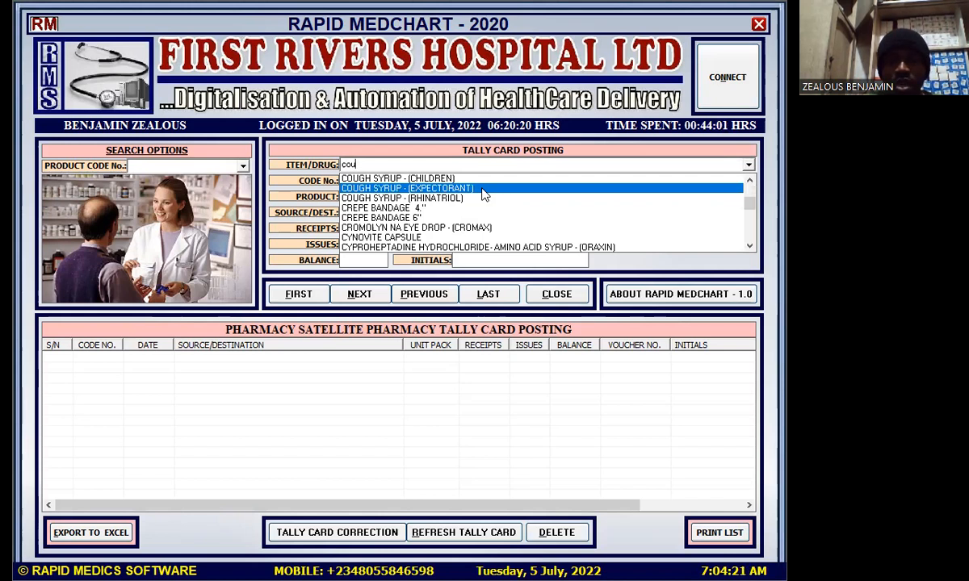
{"action": "key", "text": "Return"}
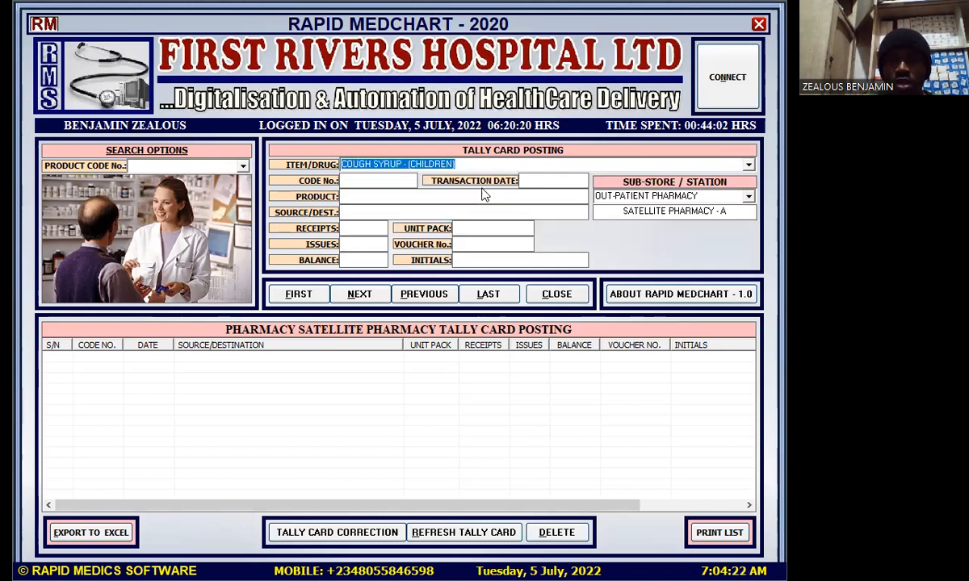
{"action": "key", "text": "Down"}
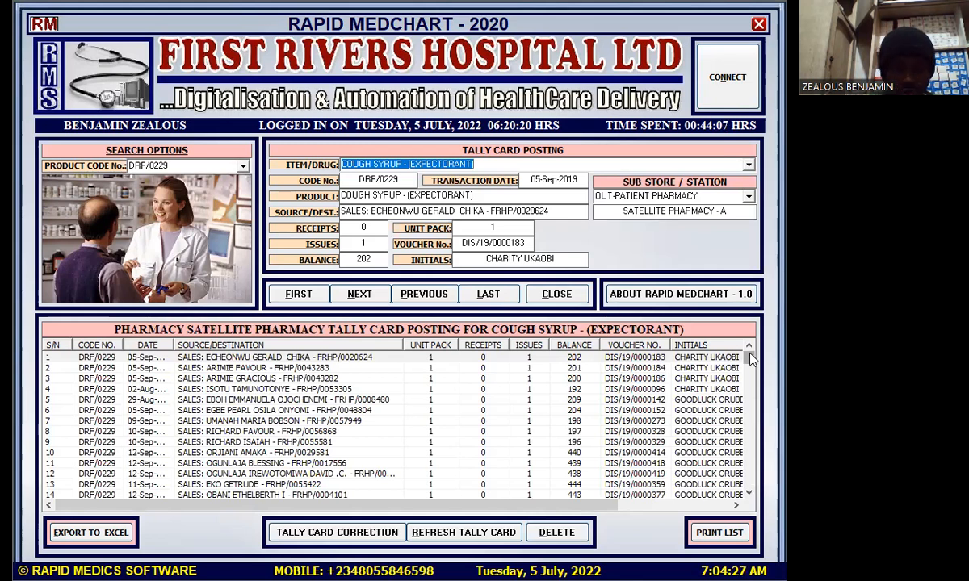
Scroll the ledger to the bottom and widen the DATE column so full dates show
{"action": "left_click_drag", "start_coordinate": [751, 360], "coordinate": [748, 498]}
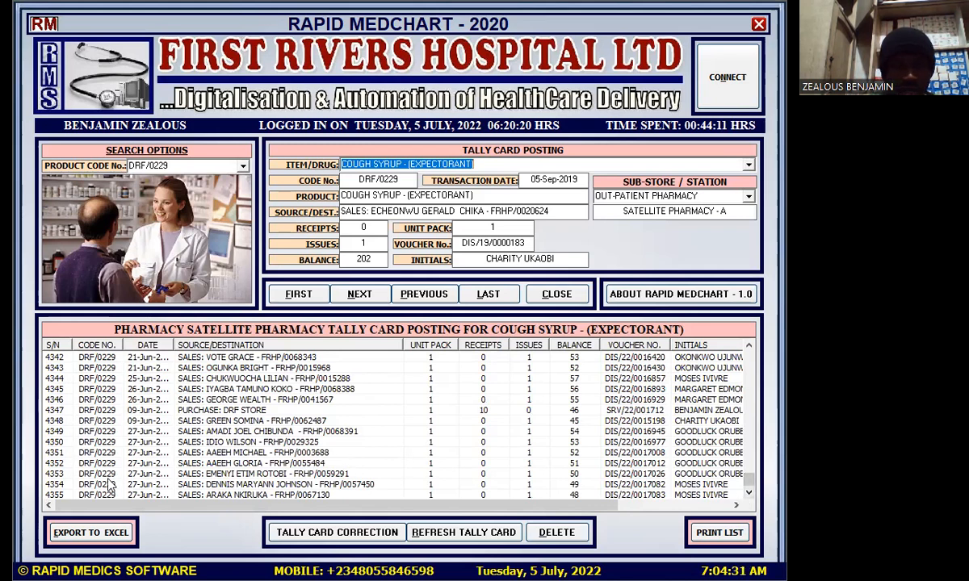
{"action": "left_click", "coordinate": [157, 348]}
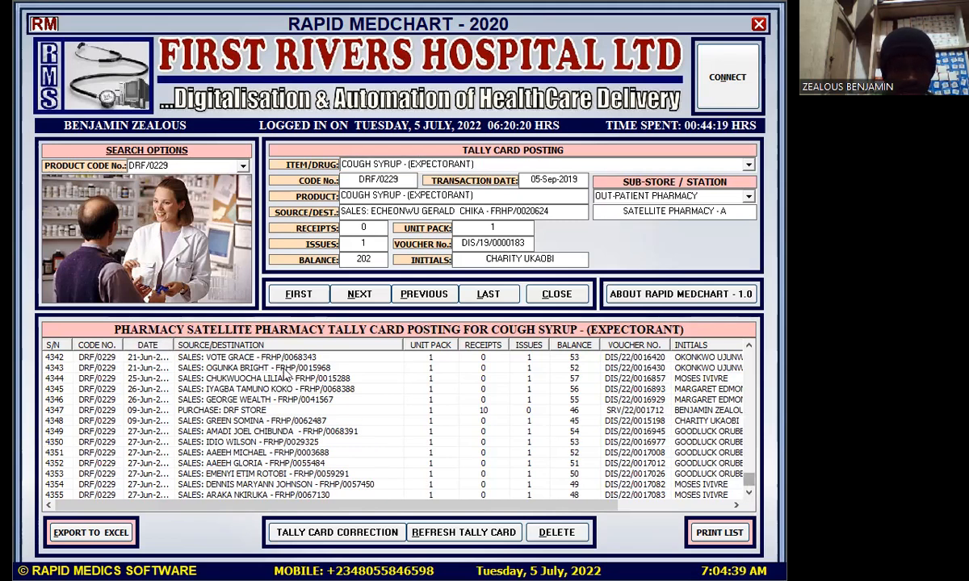
{"action": "left_click_drag", "start_coordinate": [171, 342], "coordinate": [193, 358]}
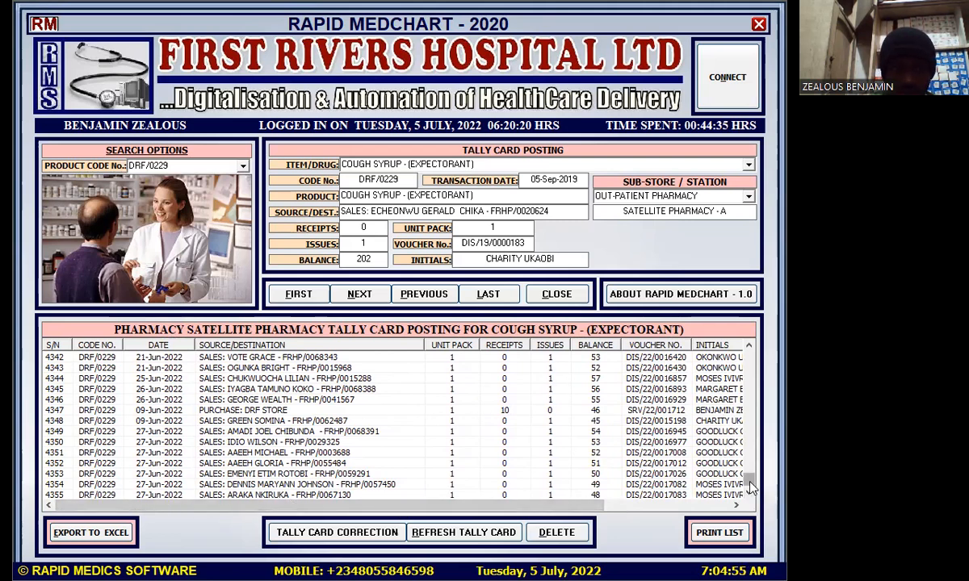
Scroll through the ledger and return to the latest 2022 rows with -1 and -2 balances
{"action": "scroll", "coordinate": [749, 484], "scroll_direction": "up", "scroll_amount": 18}
{"action": "left_click_drag", "start_coordinate": [749, 484], "coordinate": [749, 478]}
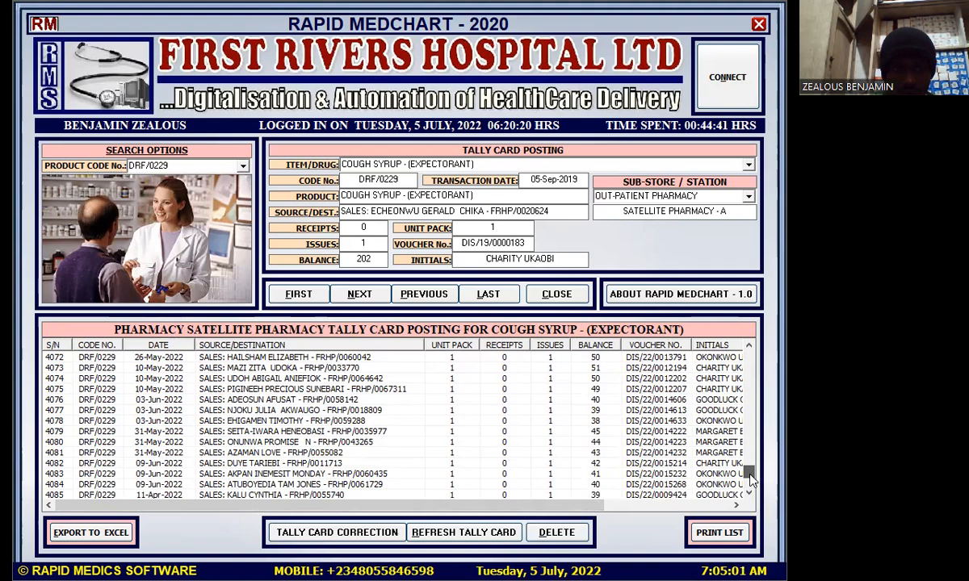
{"action": "left_click_drag", "start_coordinate": [749, 478], "coordinate": [751, 391]}
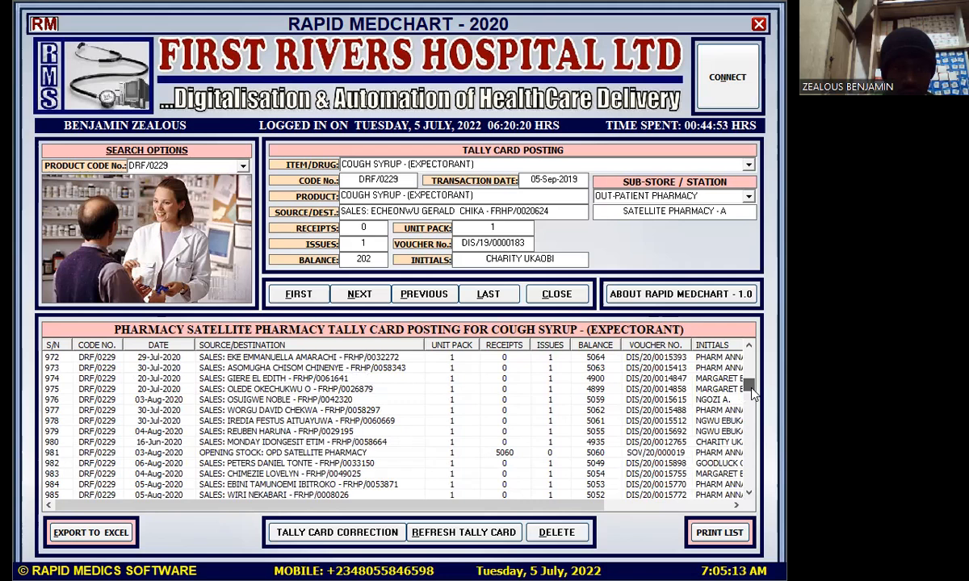
{"action": "left_click_drag", "start_coordinate": [751, 392], "coordinate": [783, 497]}
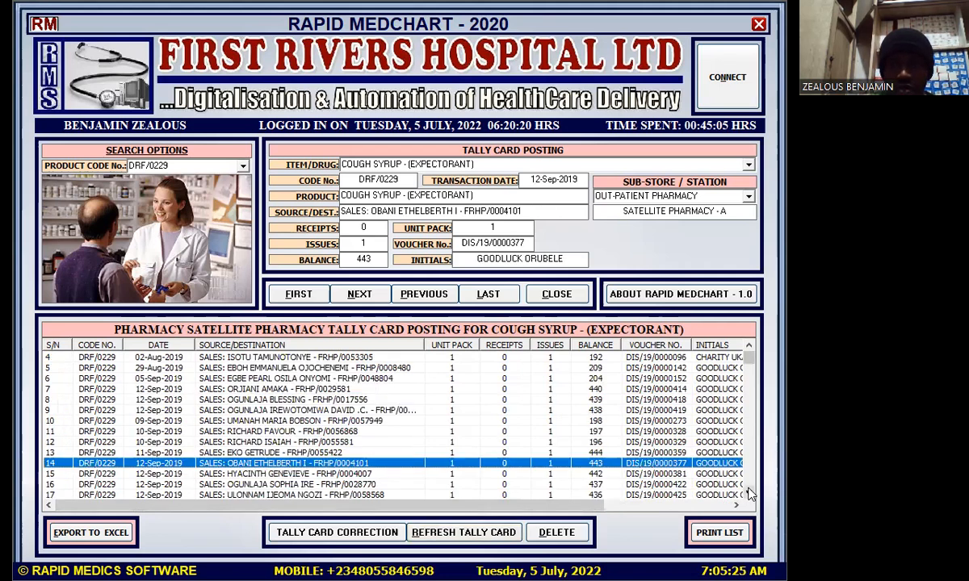
{"action": "left_click_drag", "start_coordinate": [749, 363], "coordinate": [765, 495]}
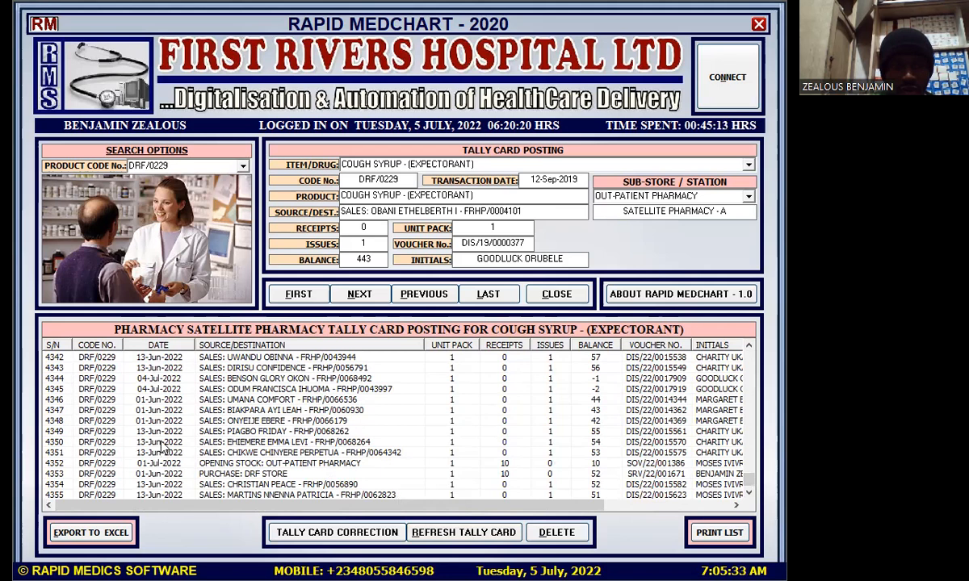
Compare 04-Jul-2022 entries 4345 (balance -2) and 4344 (balance -1), reveal Initials and Ref. columns, then close the ledger
{"action": "left_click", "coordinate": [161, 390]}
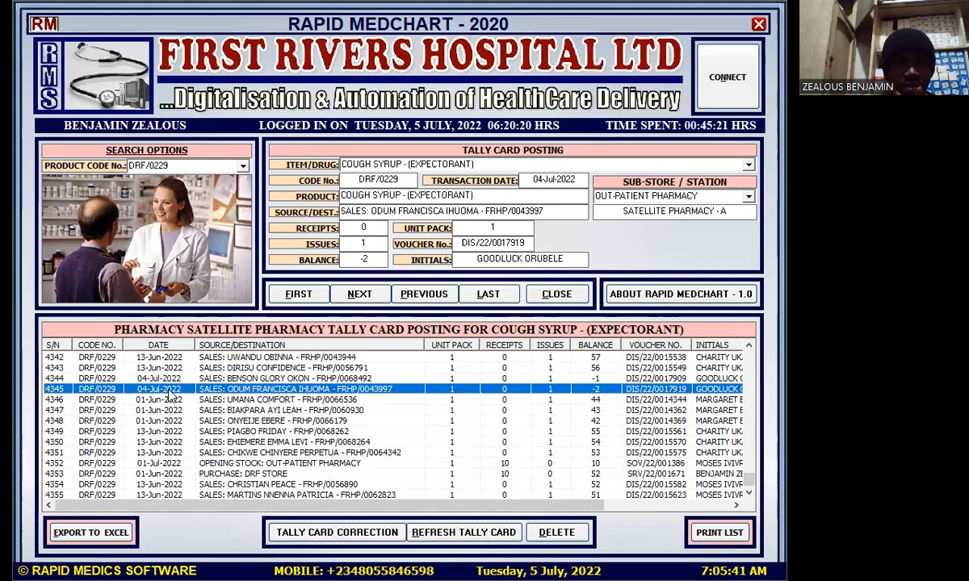
{"action": "left_click", "coordinate": [150, 377]}
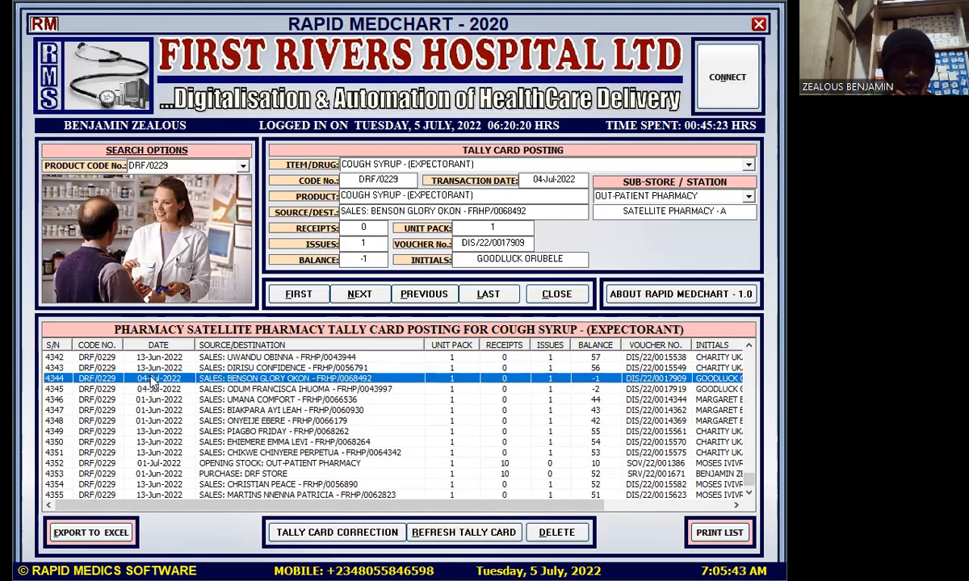
{"action": "left_click", "coordinate": [156, 389]}
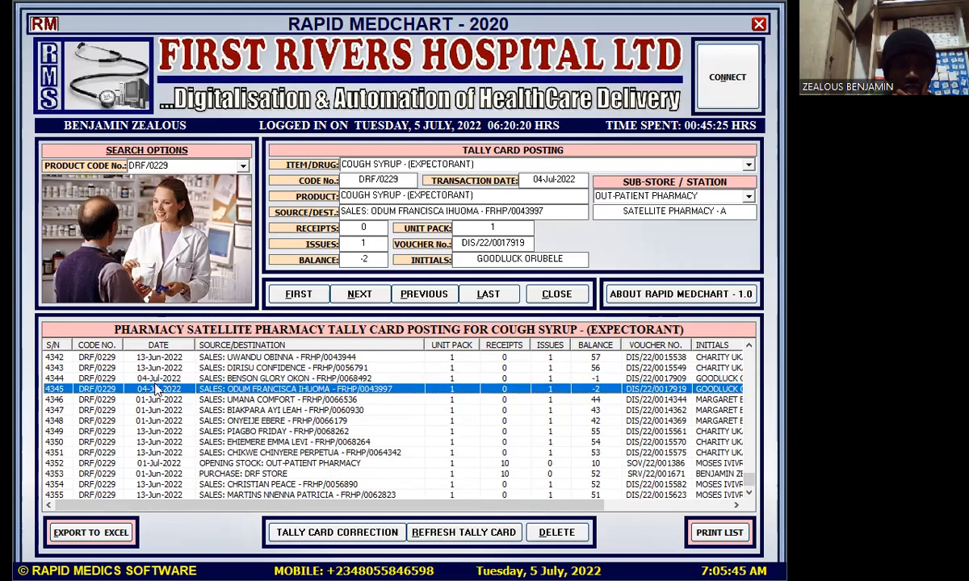
{"action": "left_click", "coordinate": [155, 378]}
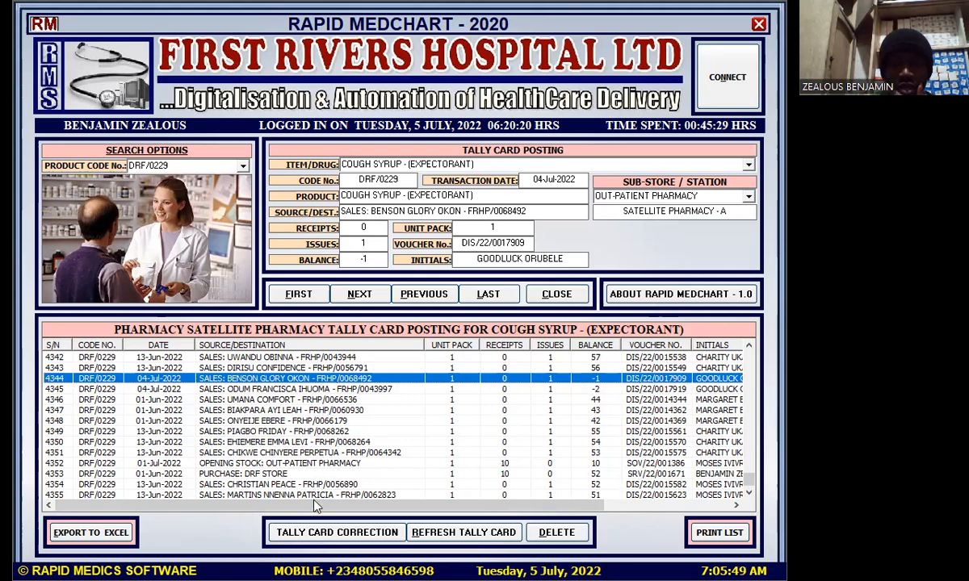
{"action": "left_click_drag", "start_coordinate": [315, 507], "coordinate": [465, 509]}
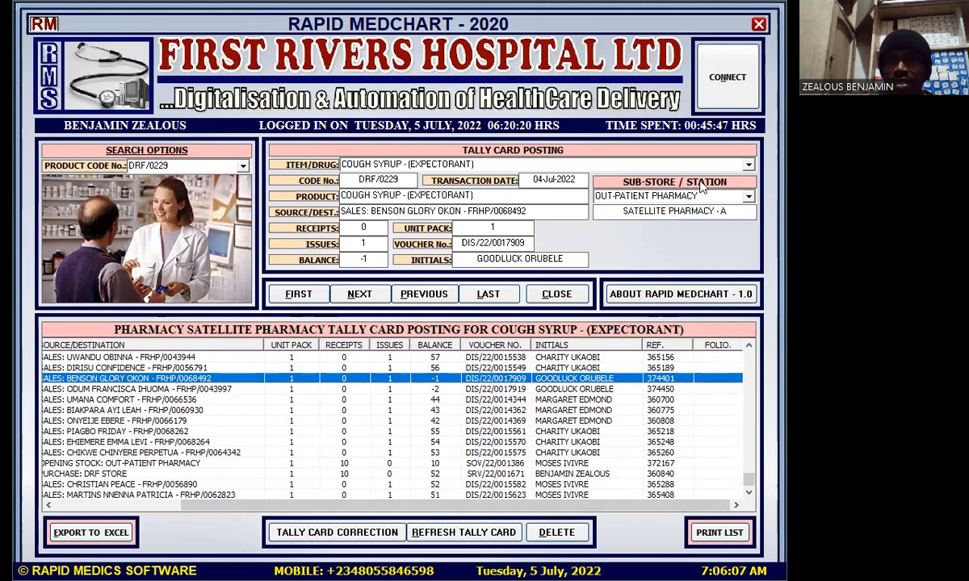
{"action": "left_click", "coordinate": [758, 26]}
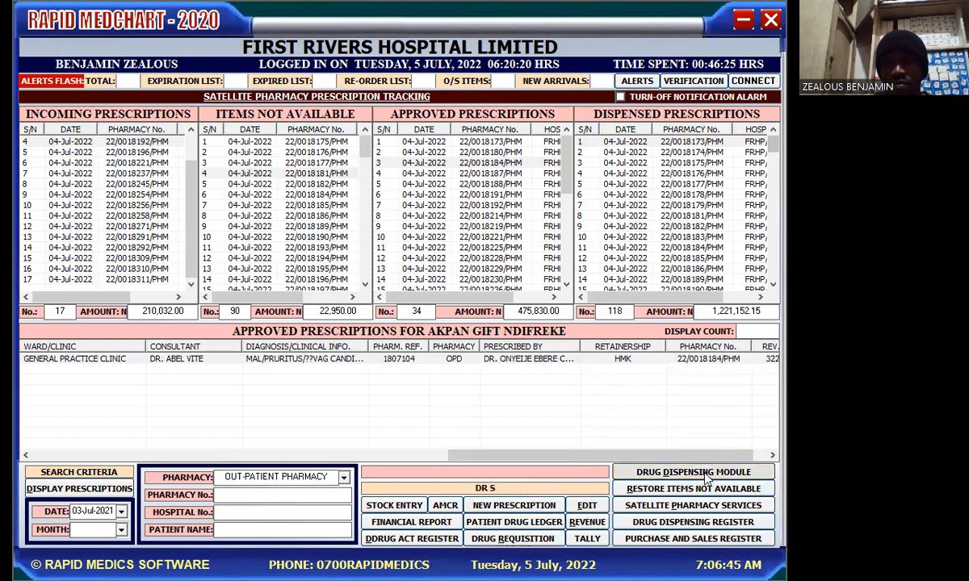
Open the drug dispensing module from the prescription tracking screen
{"action": "left_click", "coordinate": [704, 475]}
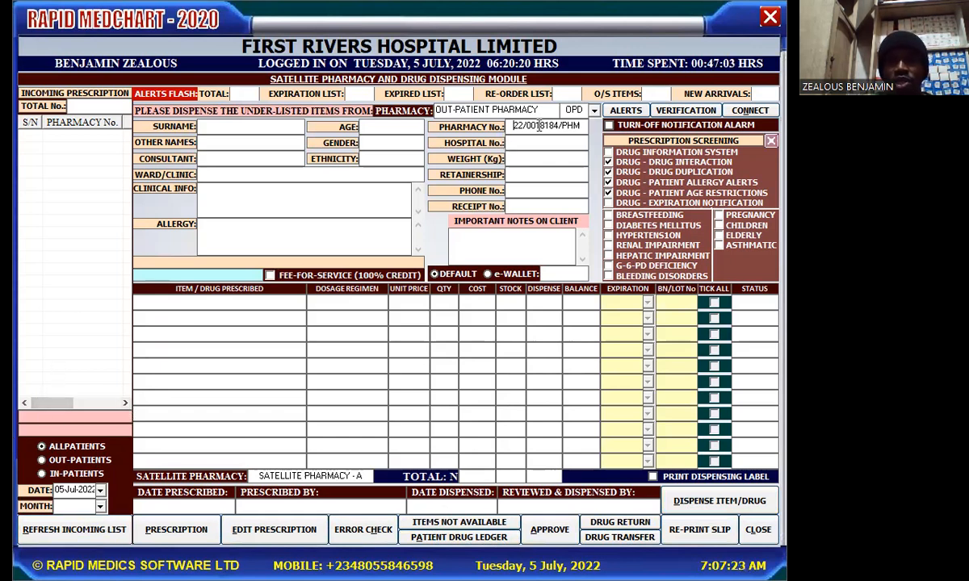
Close the out-patient drug dispensing module
{"action": "left_click", "coordinate": [770, 17]}
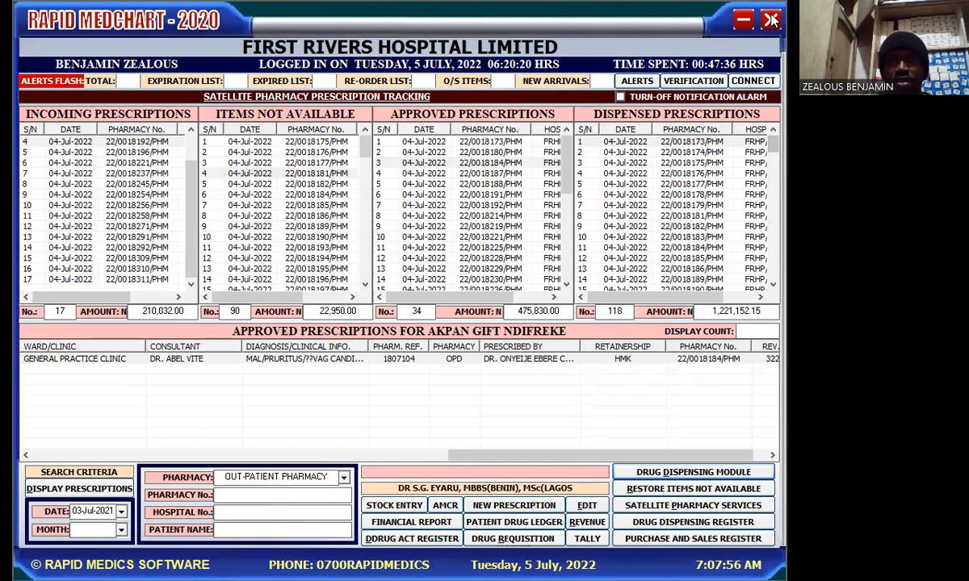
Exit the Rapid Medchart hospital application
{"action": "left_click", "coordinate": [771, 19]}
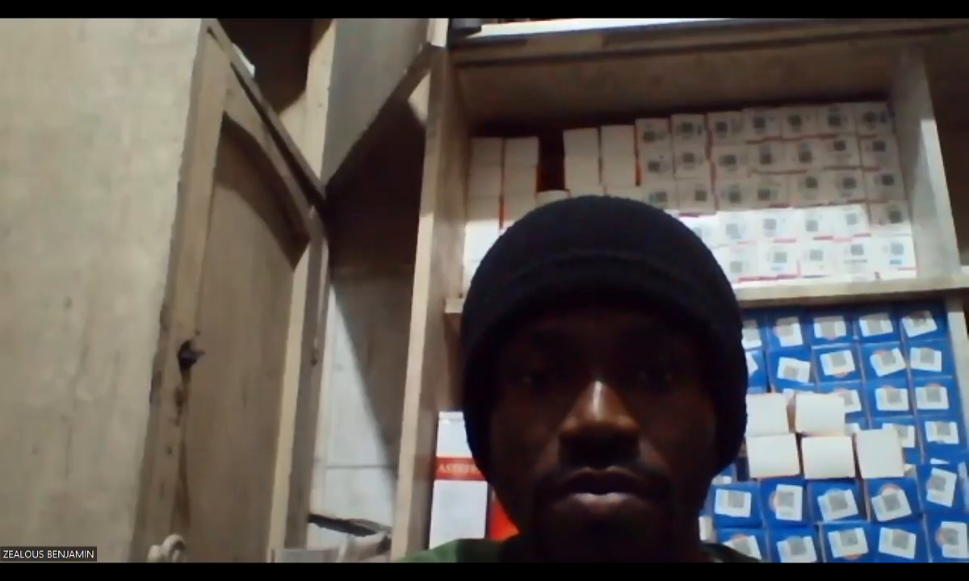